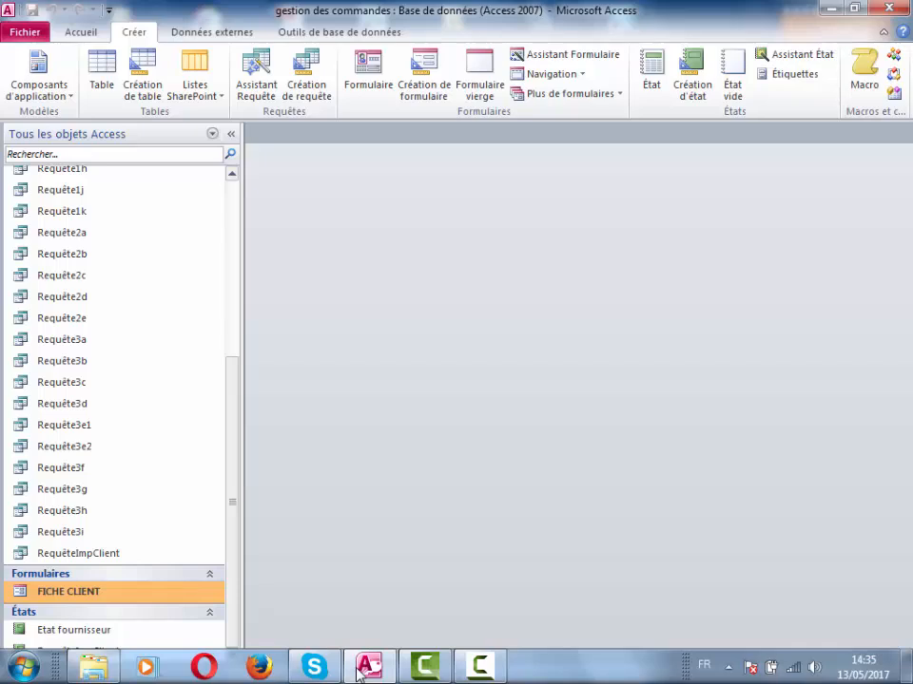
Start the form wizard on the produit table and include all its fields, accepting the Windows 7 Basic colour scheme when asked
click(555, 55)
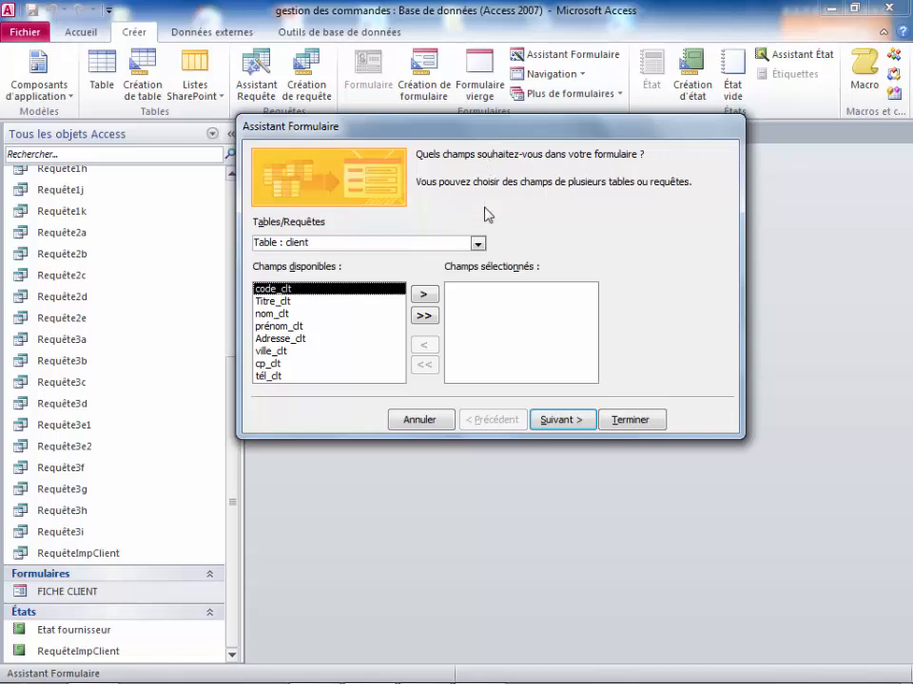
click(478, 244)
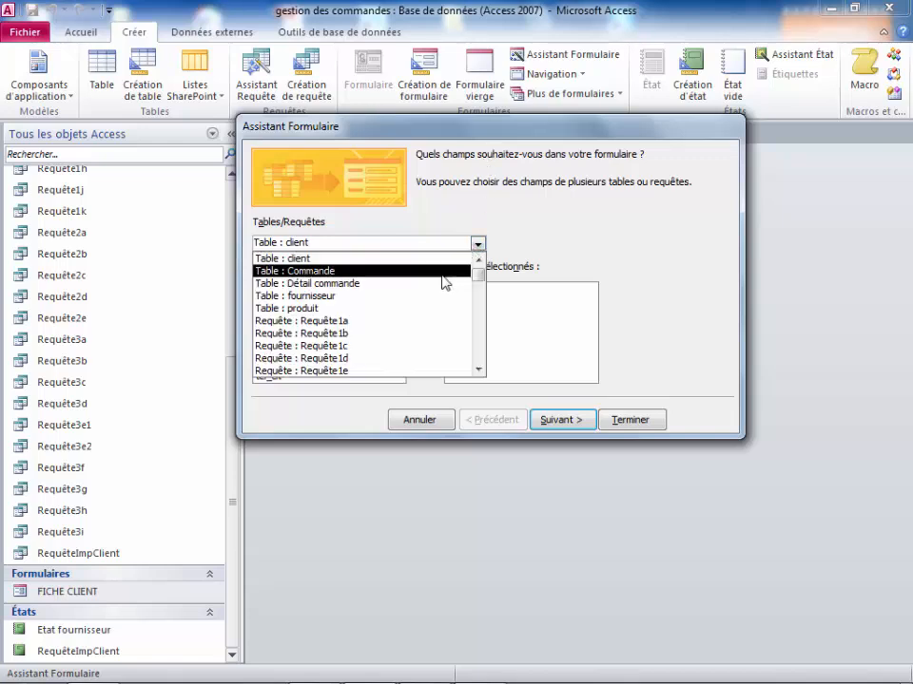
click(411, 309)
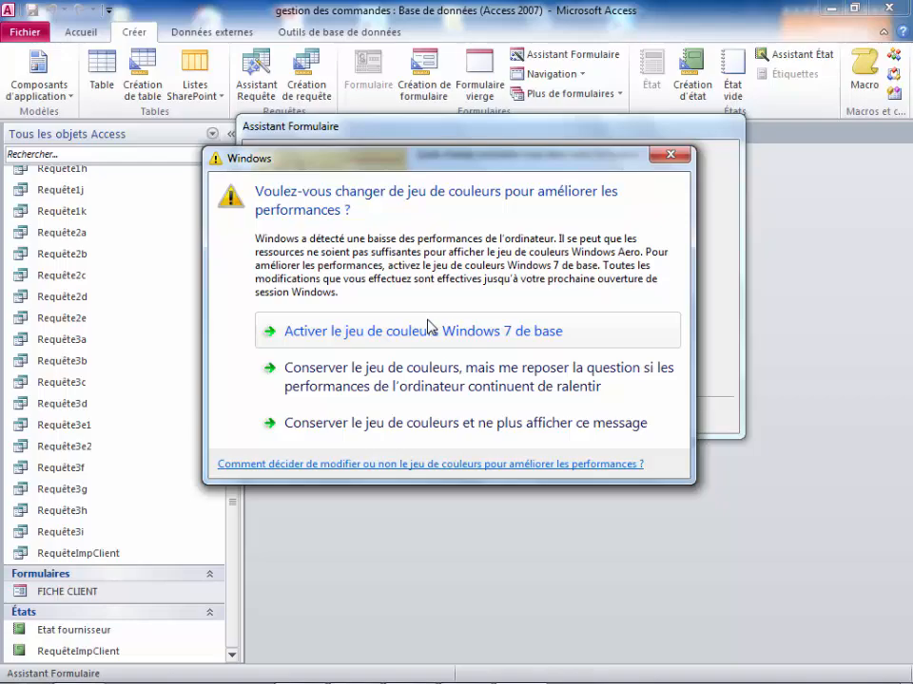
click(419, 331)
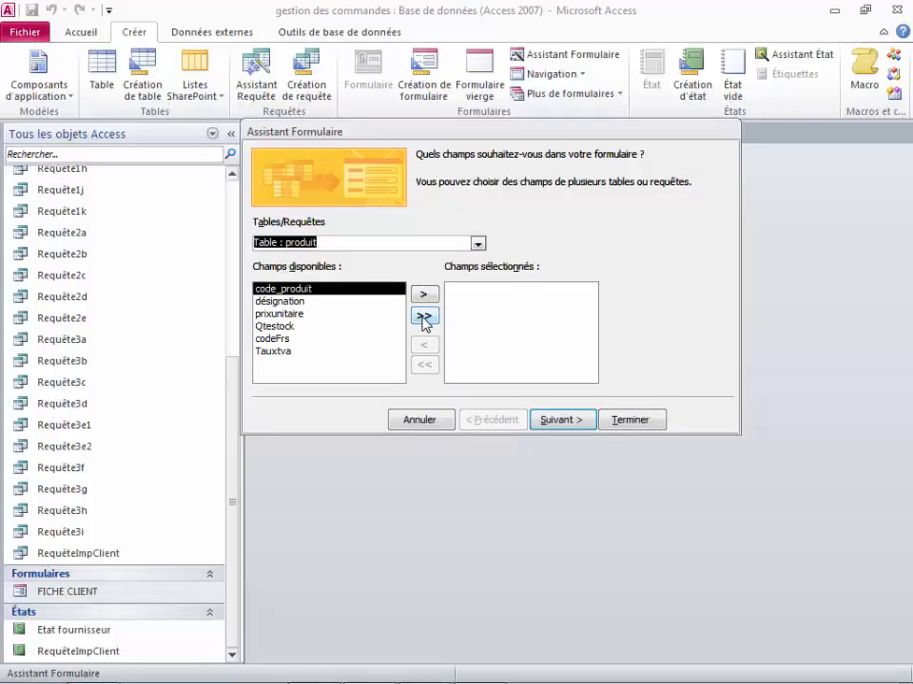
click(424, 318)
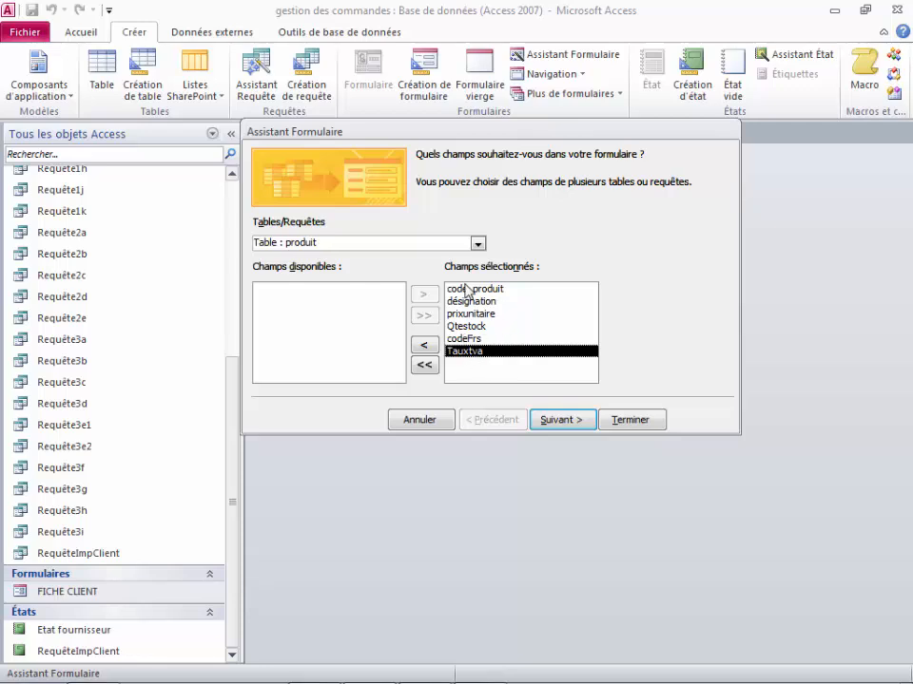
Keep the Colonne simple layout, title the form "Fiche Produit" and create it, opened for viewing data
click(562, 425)
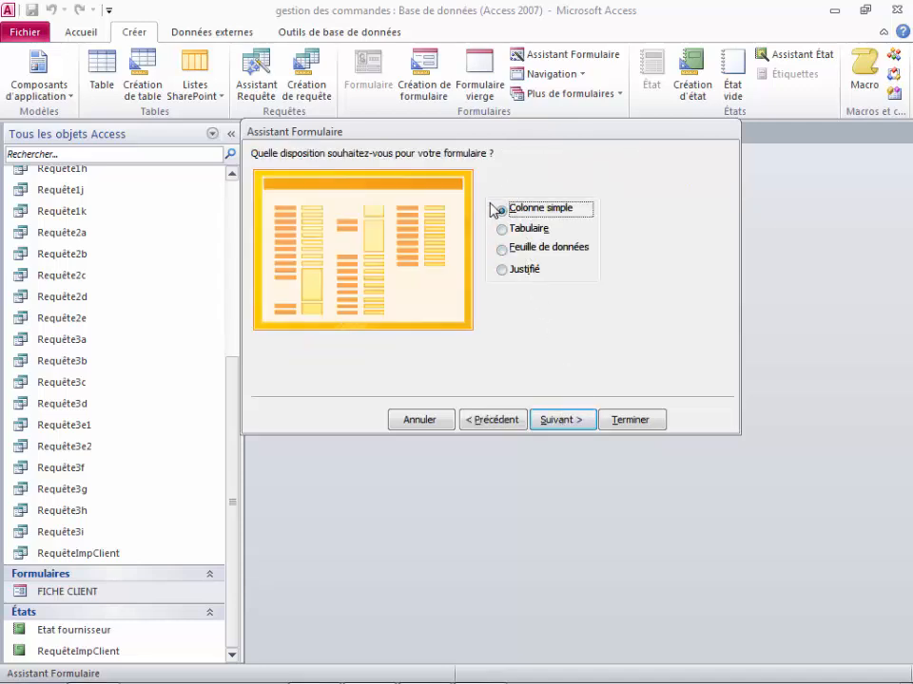
click(552, 424)
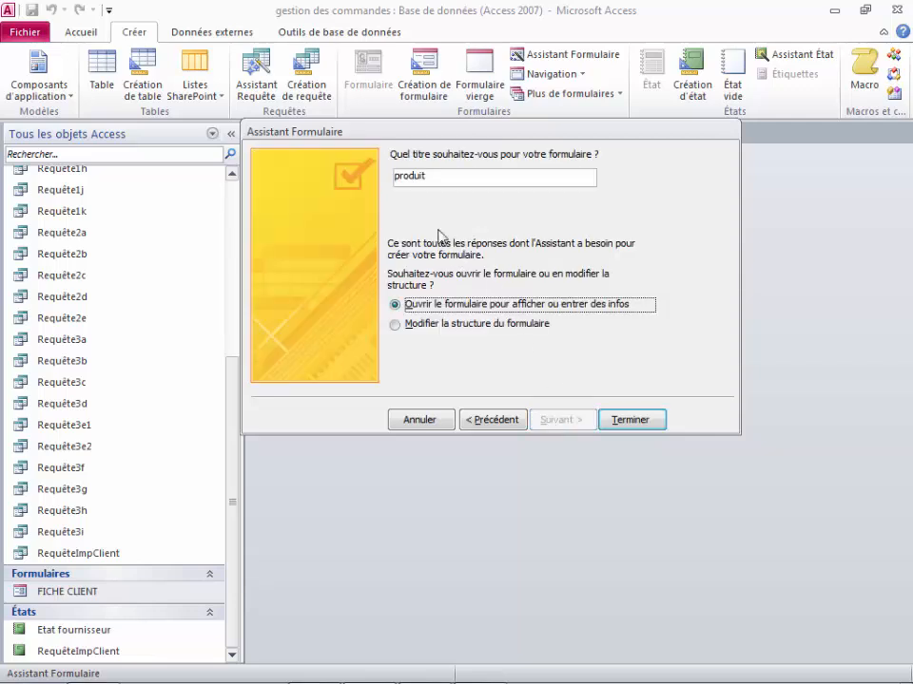
click(396, 176)
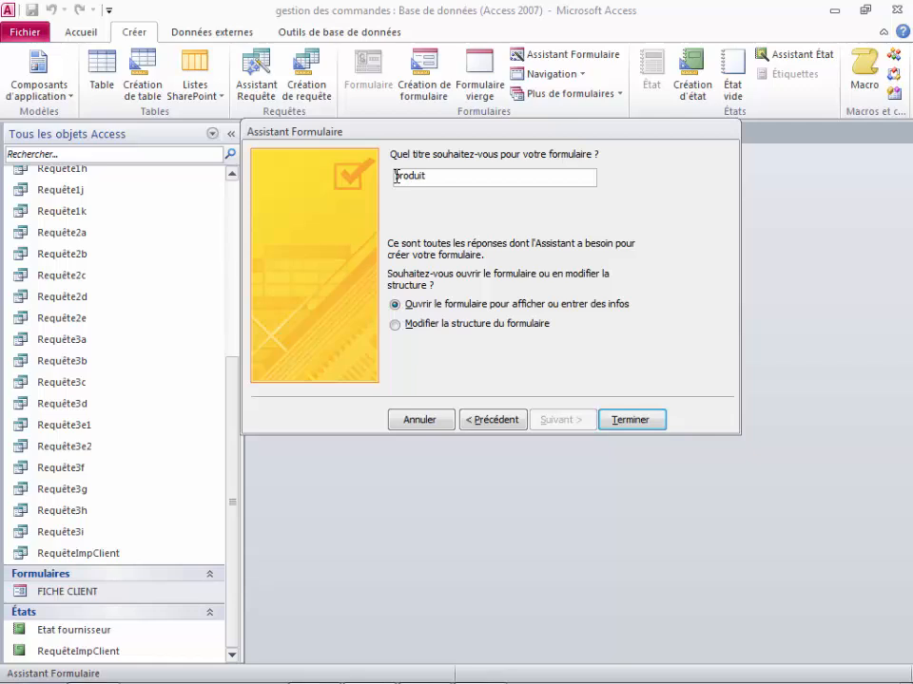
text(Fiche)
key(Delete)
text(P)
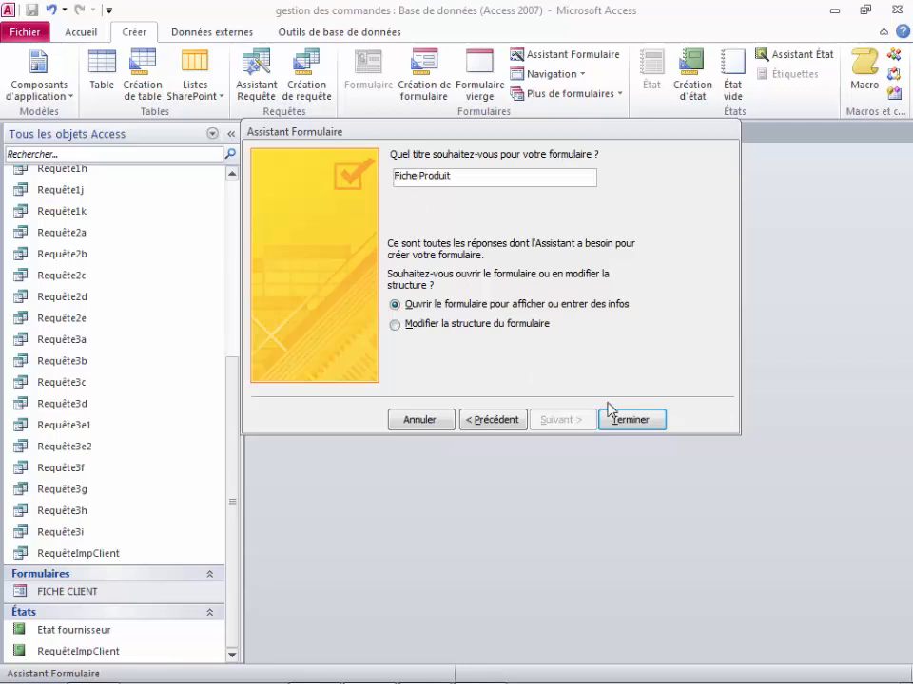
click(632, 423)
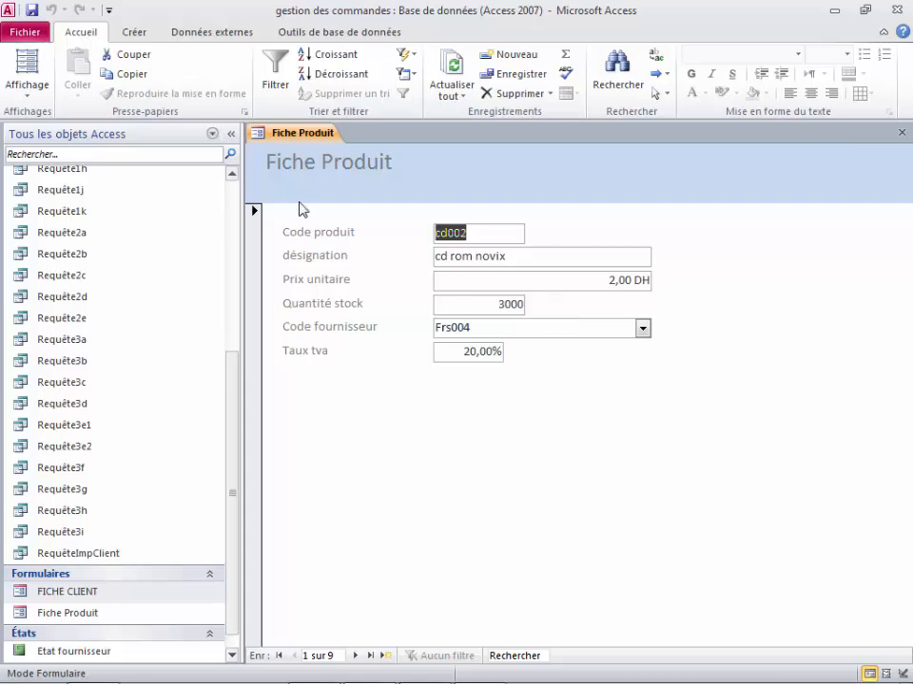
Switch the Fiche Produit form to design view and extend the Détail section to about 7 cm high
click(28, 99)
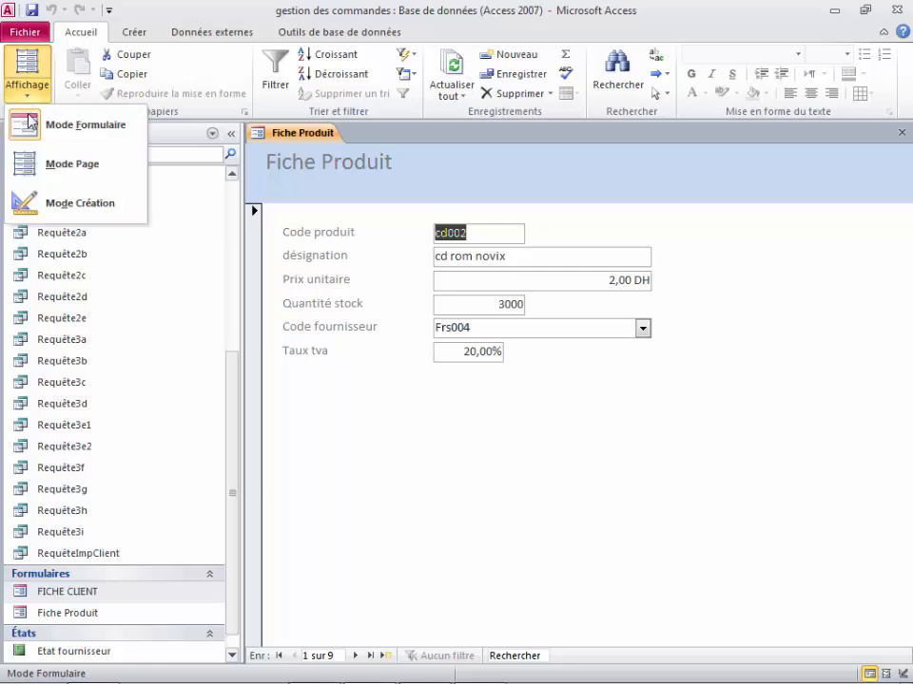
click(49, 203)
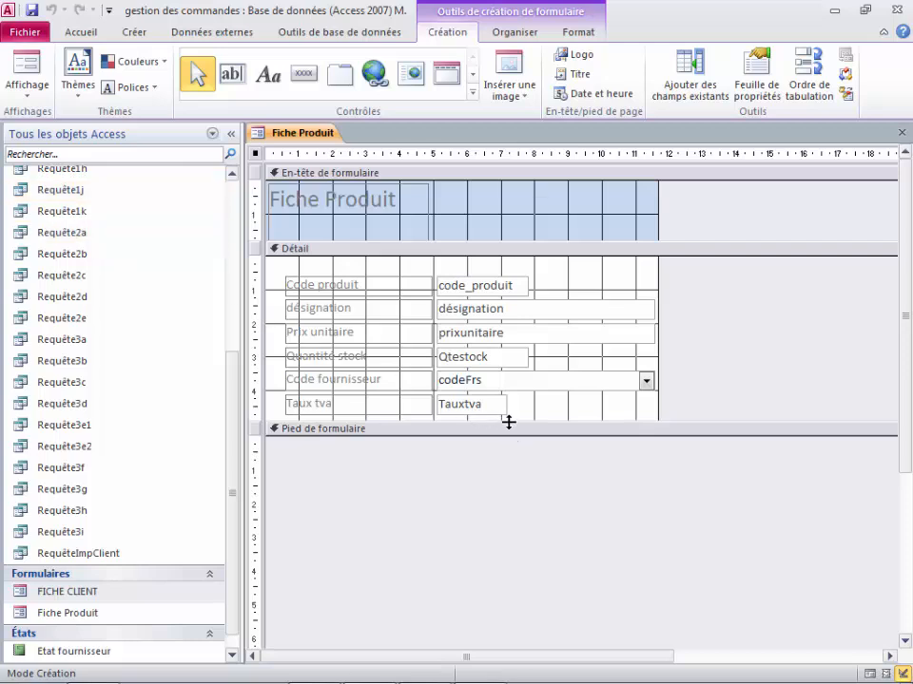
drag(505, 421, 521, 495)
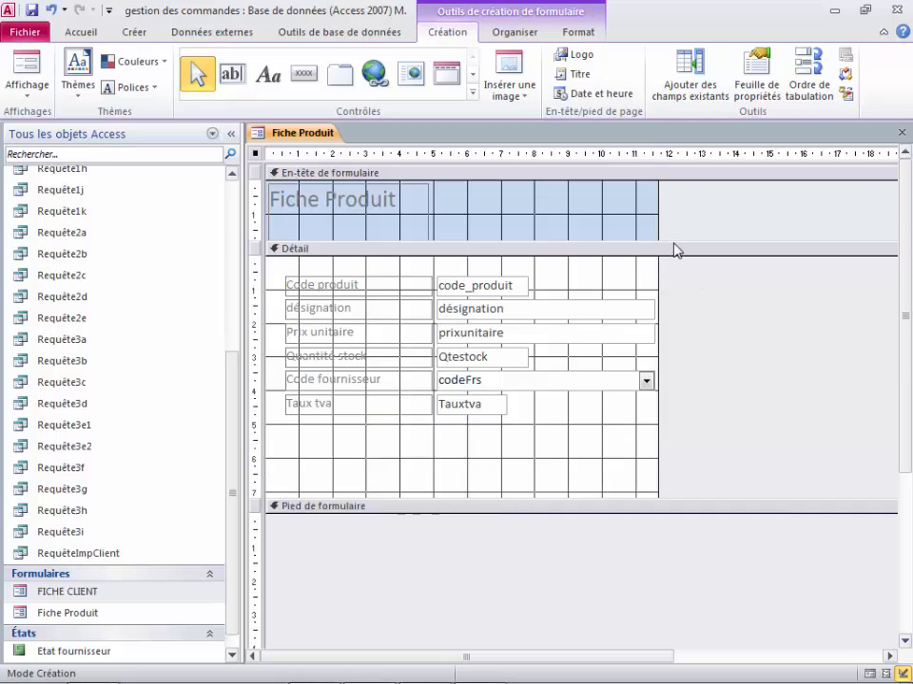
Extend the form header to about 2.5 cm and fit the shortened title label at its upper centre
drag(672, 241, 674, 267)
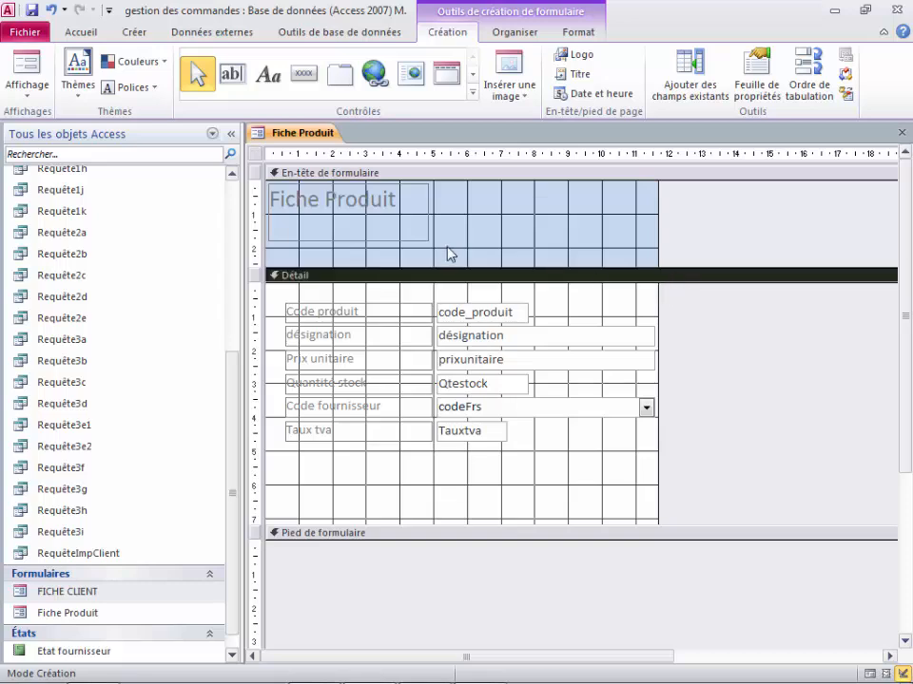
click(357, 232)
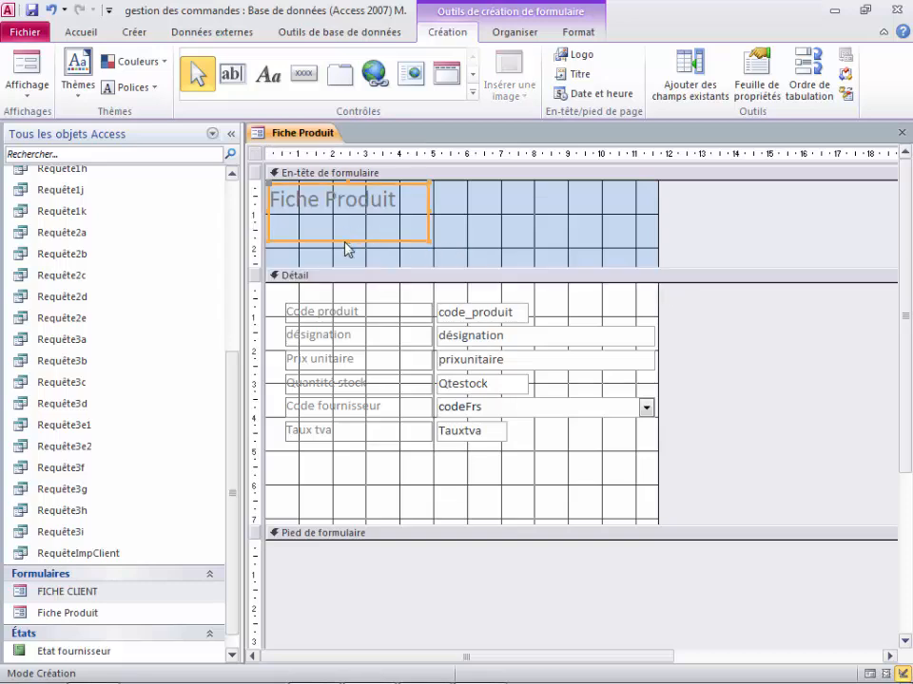
drag(347, 240, 440, 220)
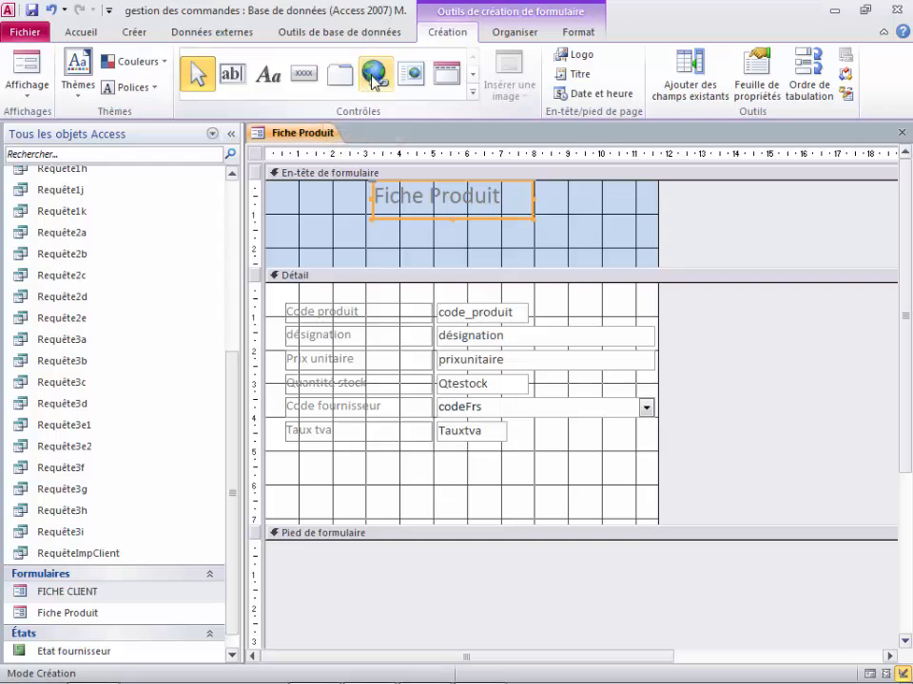
Draw a command button at the header's lower-left corner with the record operation Ajouter un nouvel enregistrement
click(302, 76)
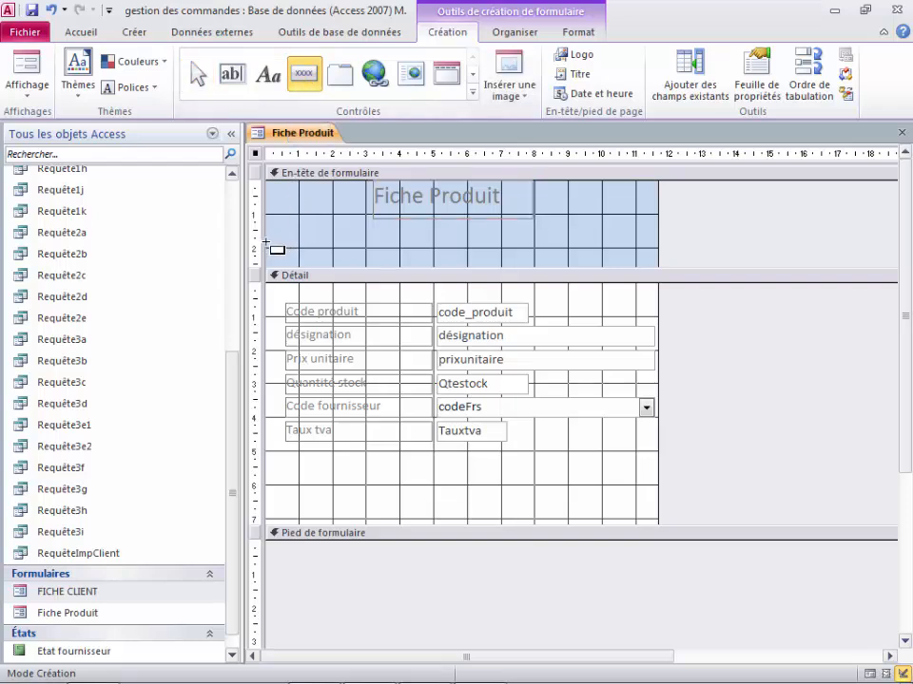
drag(265, 246, 354, 270)
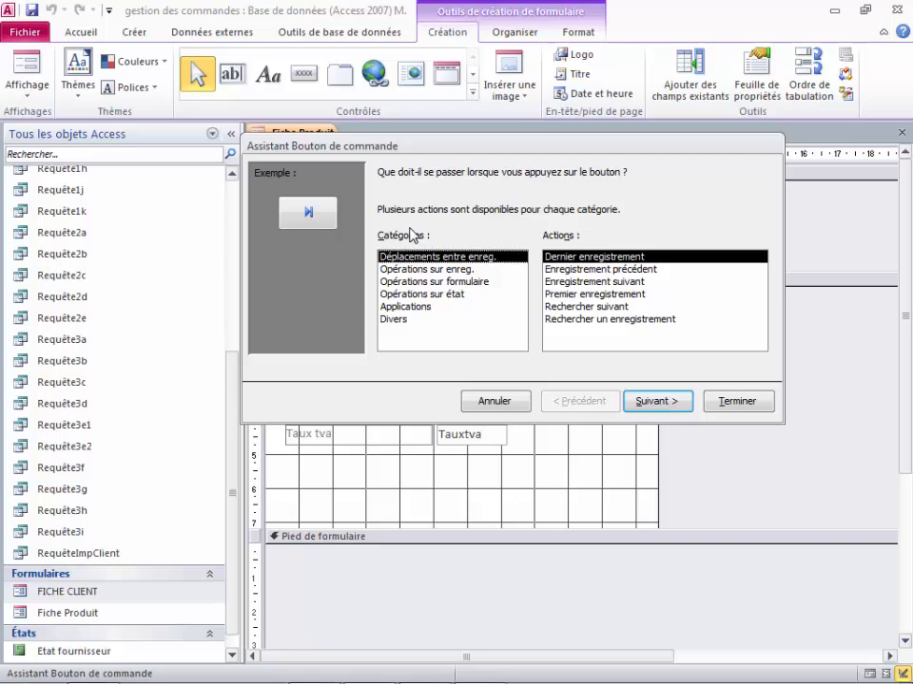
click(400, 271)
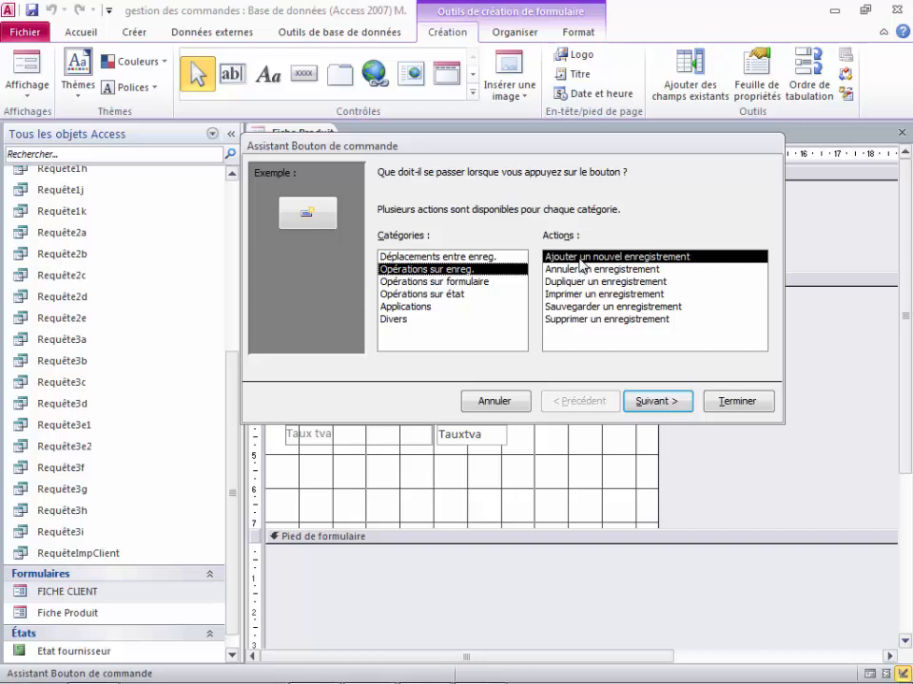
click(648, 400)
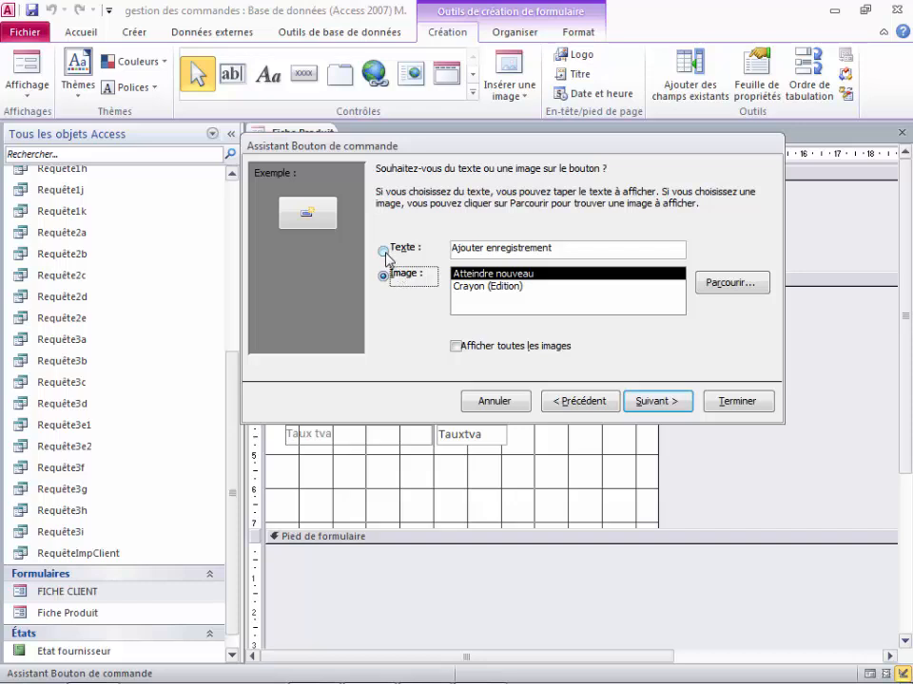
Show text instead of an image on the add-record button and set its caption to "Nouveau"
click(384, 252)
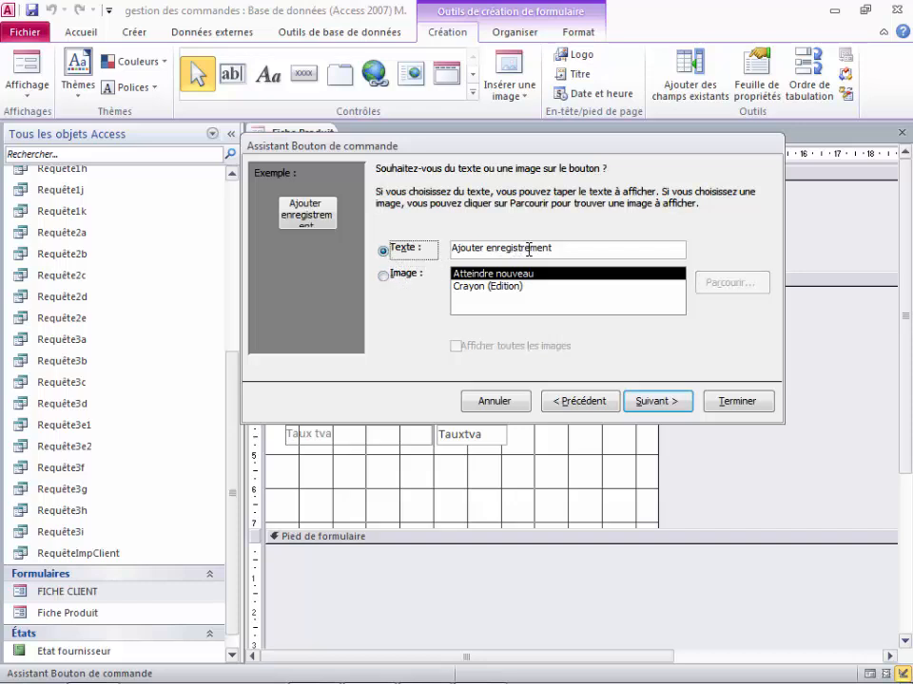
click(578, 249)
key(BackSpace)
key(BackSpace)
key(BackSpace)
key(BackSpace)
key(BackSpace)
key(BackSpace)
key(BackSpace)
key(BackSpace)
key(BackSpace)
key(BackSpace)
key(BackSpace)
key(BackSpace)
key(BackSpace)
key(BackSpace)
key(BackSpace)
key(BackSpace)
key(BackSpace)
key(BackSpace)
key(BackSpace)
key(BackSpace)
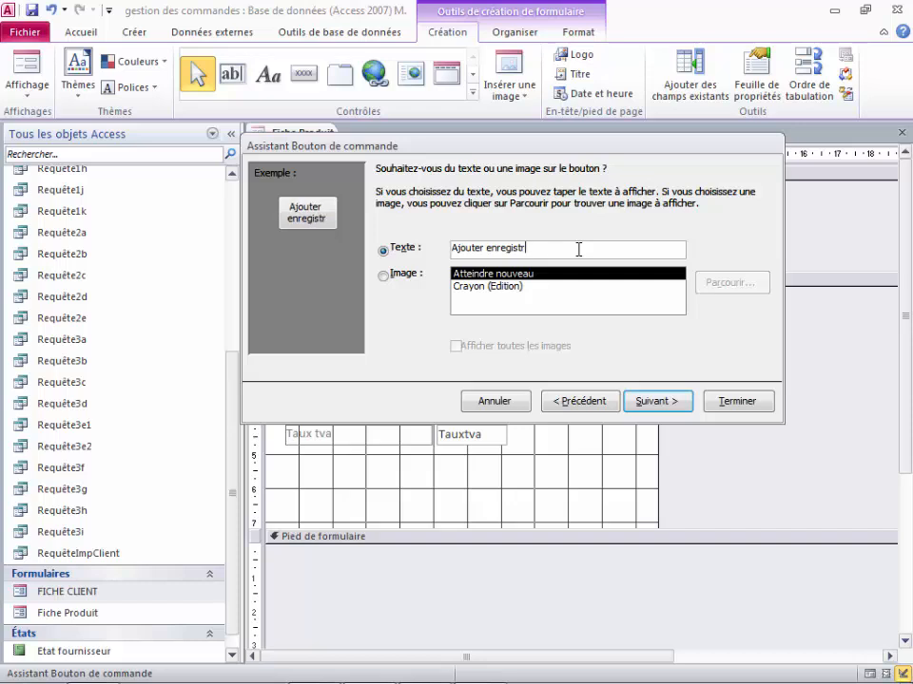
key(BackSpace)
text(N)
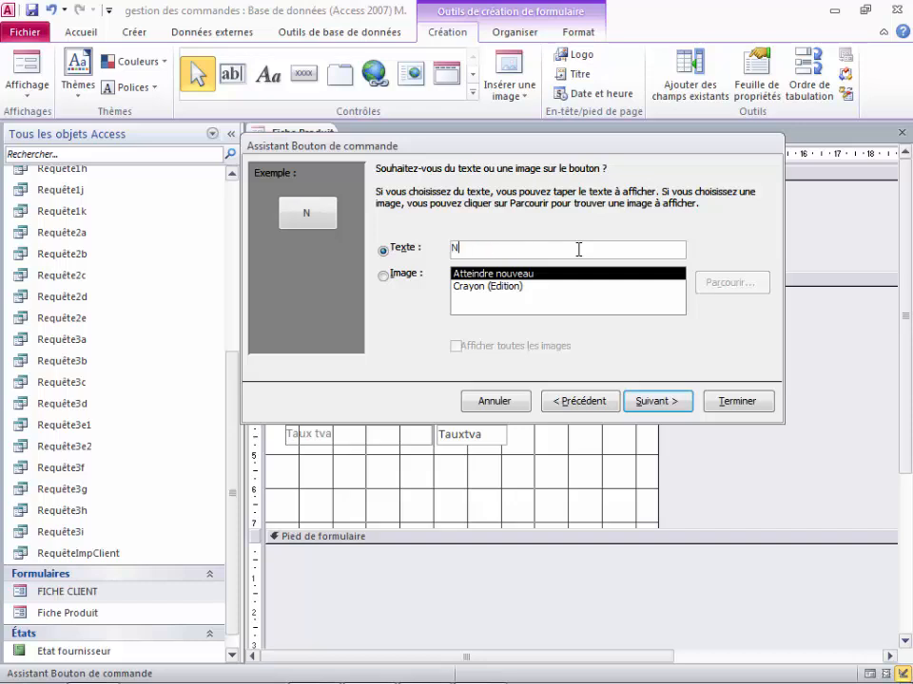
text(ouveau)
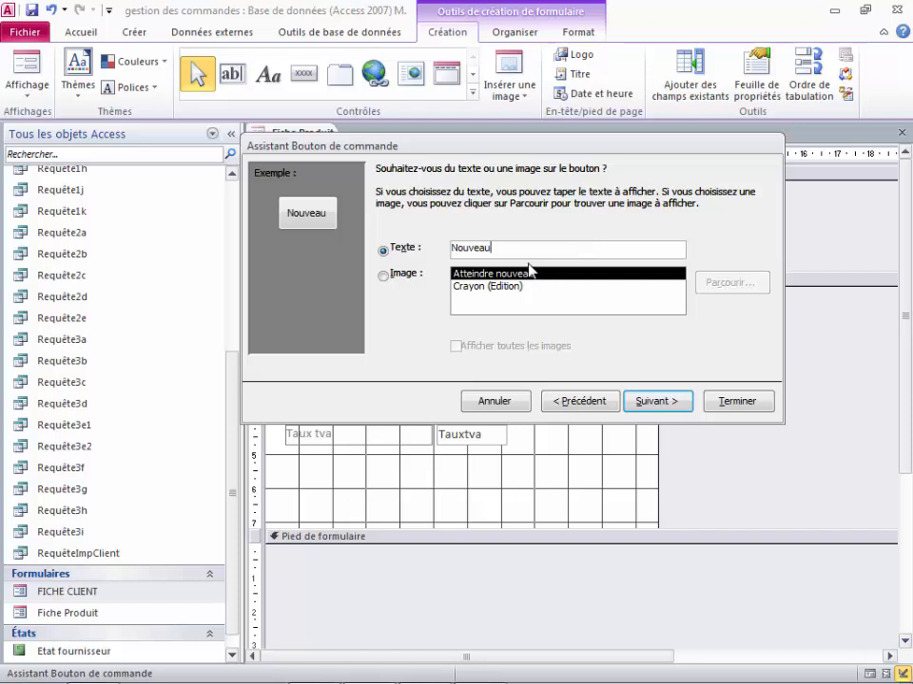
Name the Nouveau button BtnNouveau and finish the command button wizard
click(665, 403)
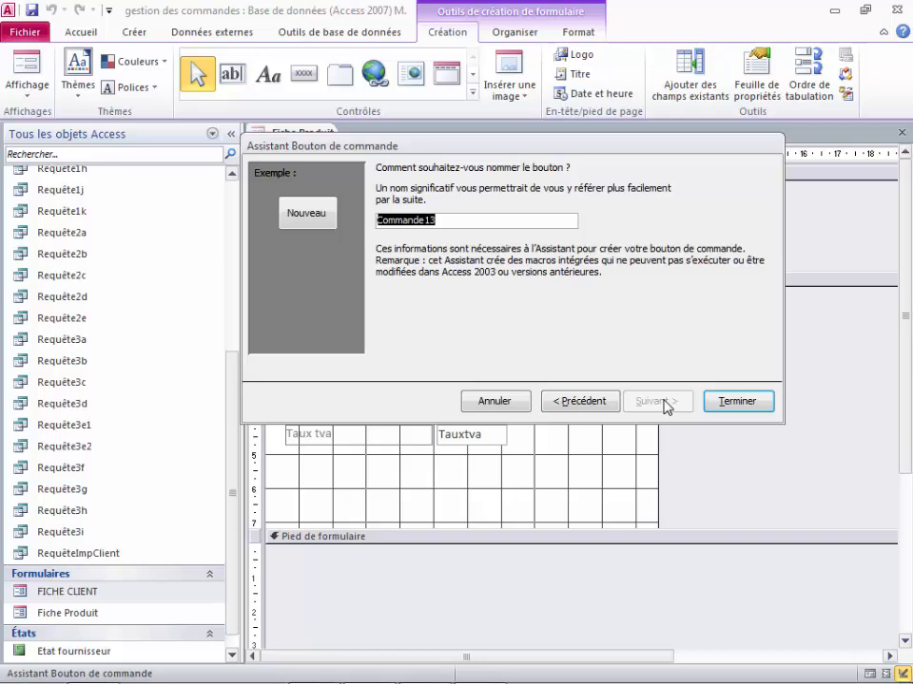
text(BtnNouveau)
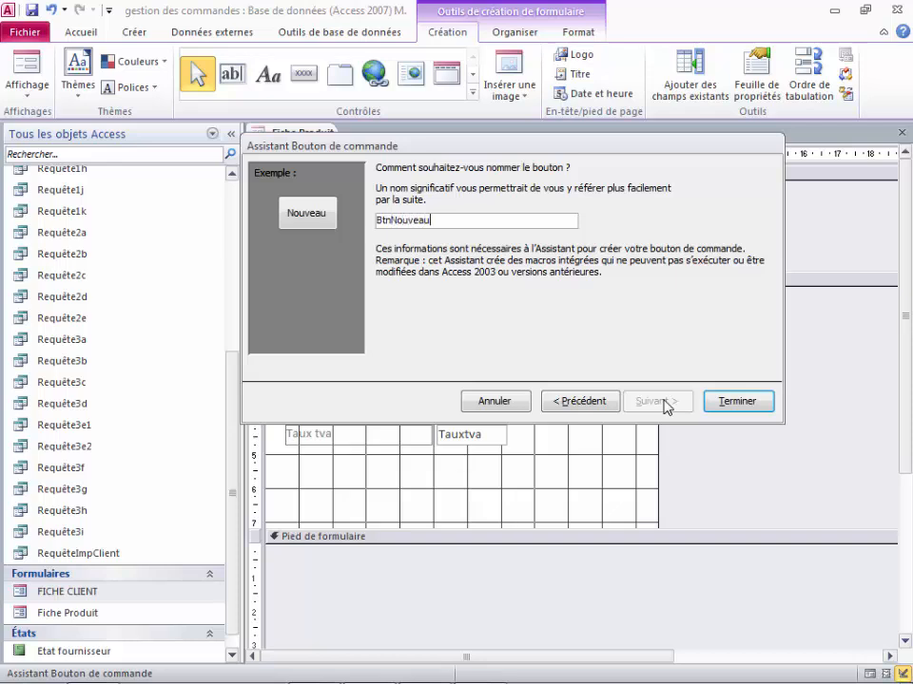
click(740, 403)
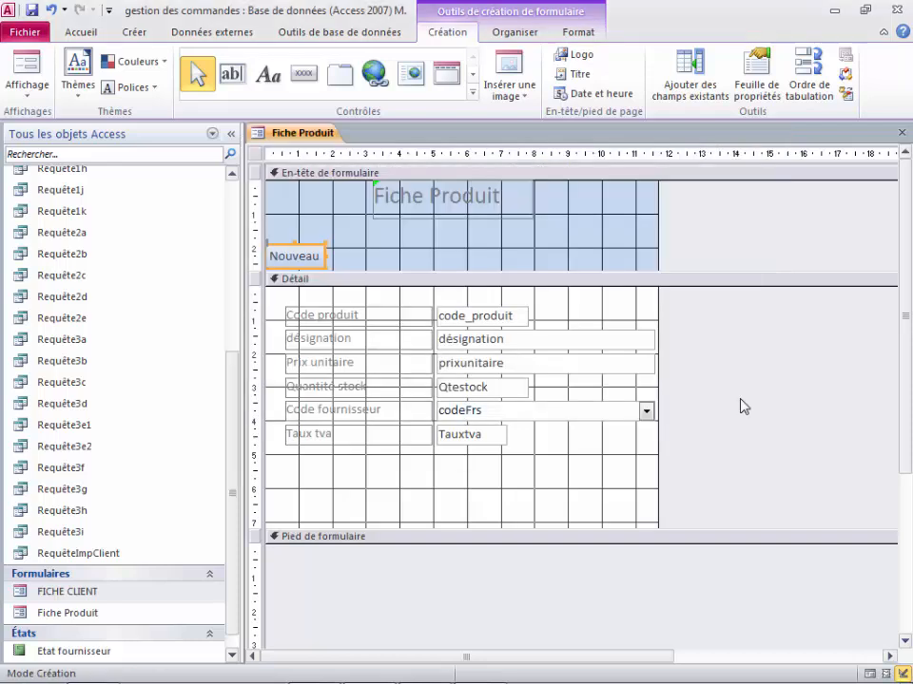
Draw a second command button beside Nouveau in the header with the record operation Sauvegarder un enregistrement
click(361, 263)
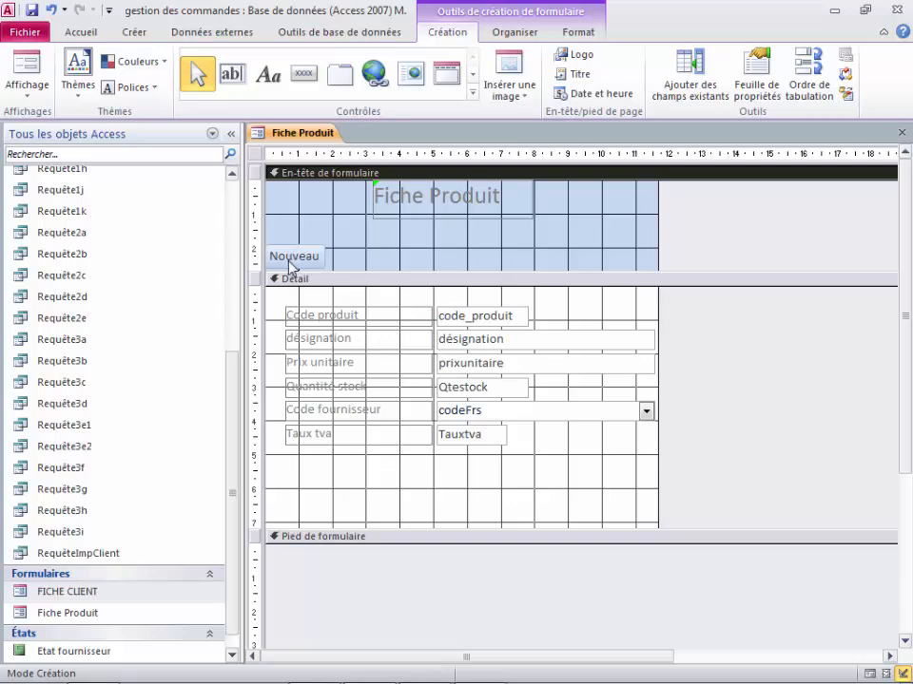
click(303, 73)
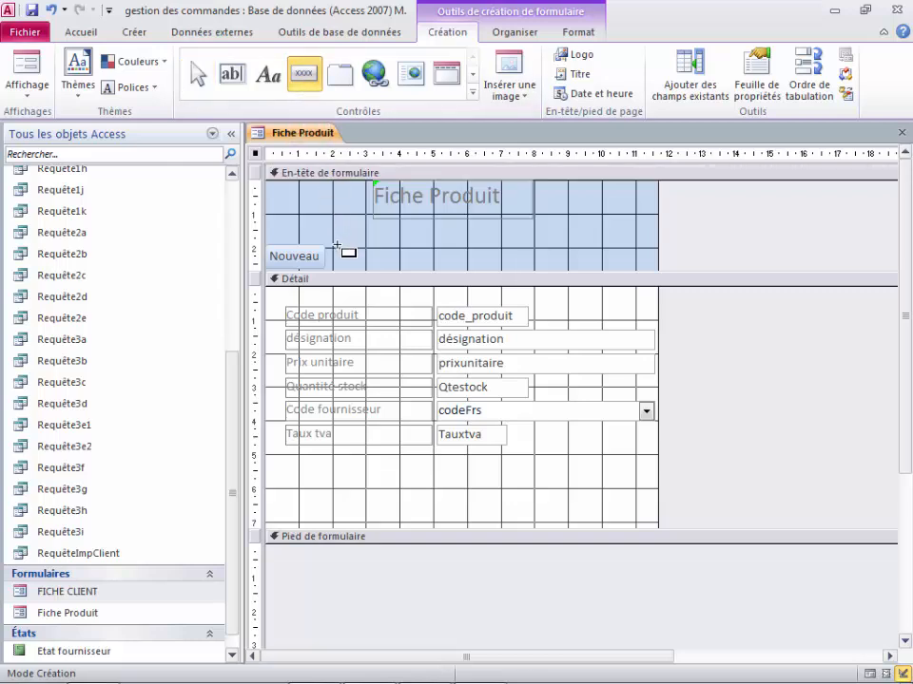
drag(340, 245, 405, 265)
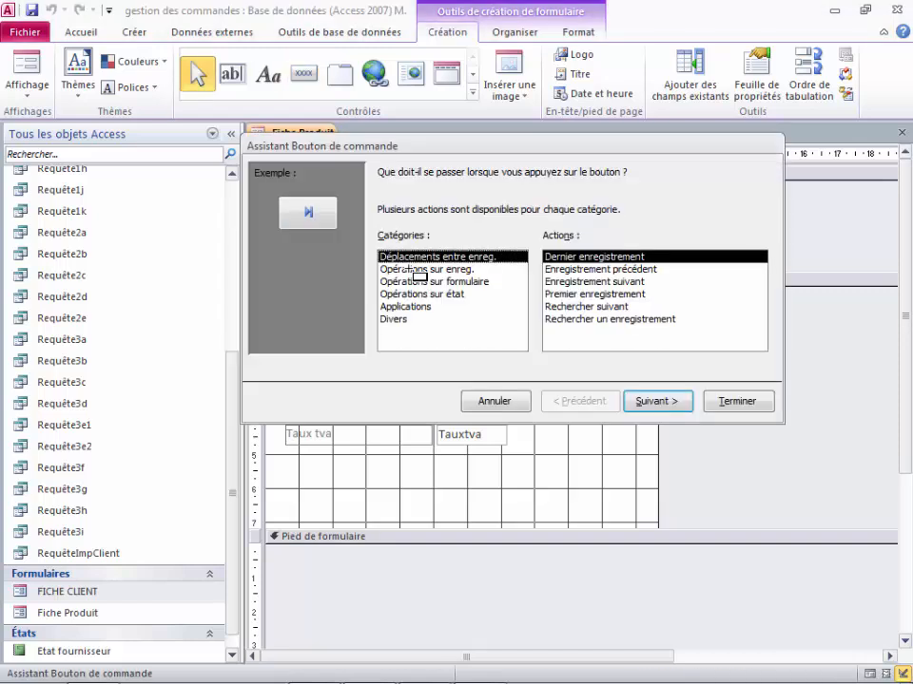
click(411, 270)
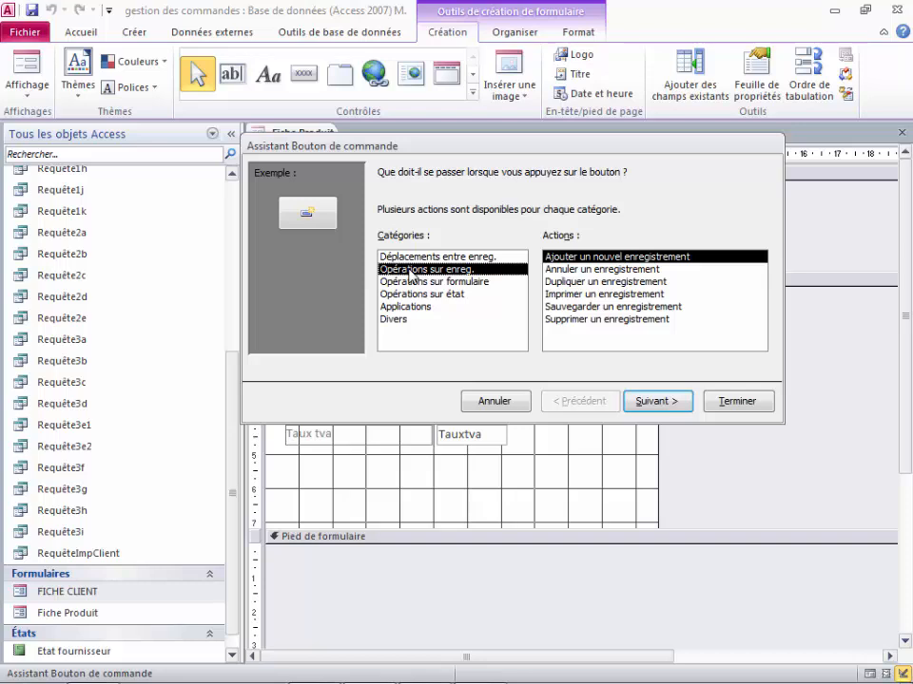
click(573, 307)
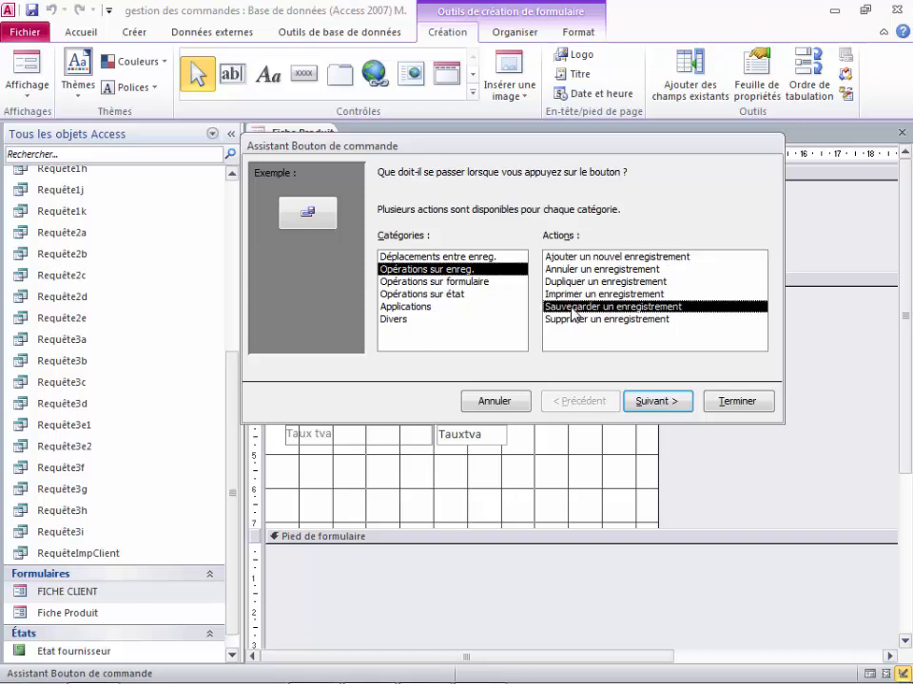
click(664, 401)
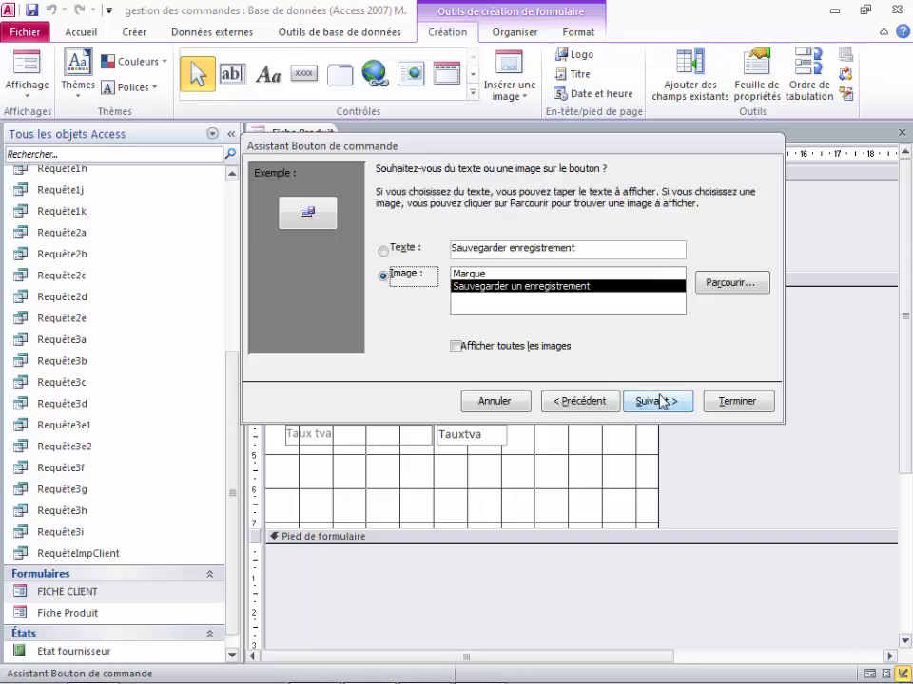
Show text instead of an image on the save-record button and set its caption to "Enregistrer"
click(403, 250)
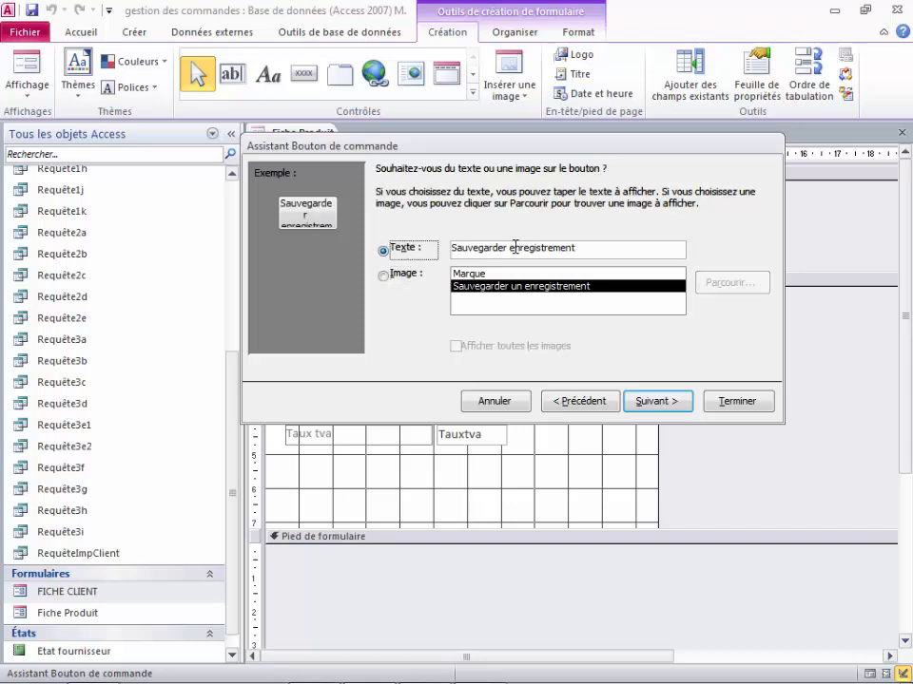
drag(514, 247, 370, 246)
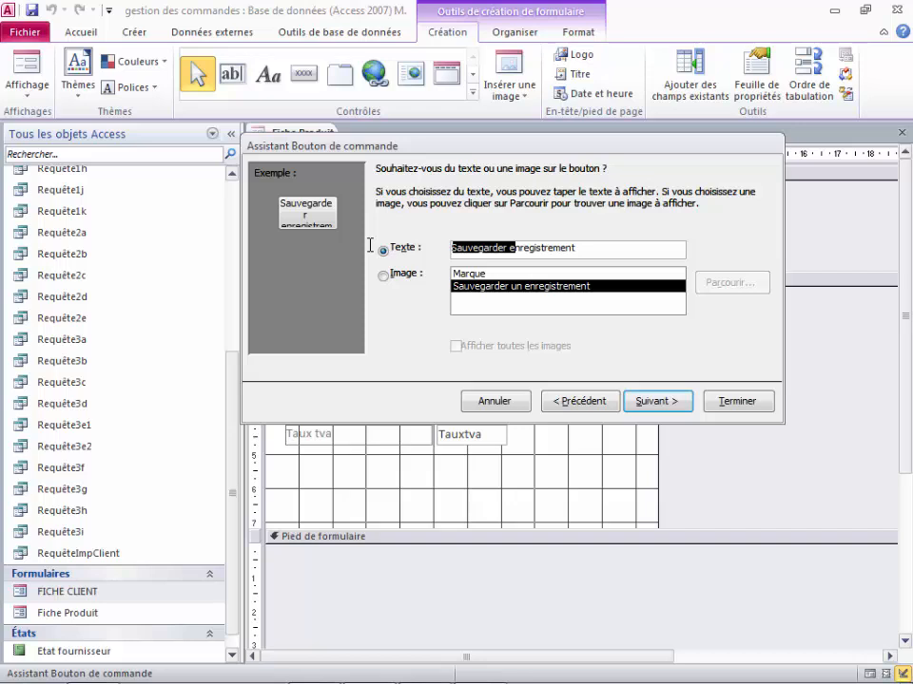
text(E)
key(BackSpace)
key(BackSpace)
key(BackSpace)
key(BackSpace)
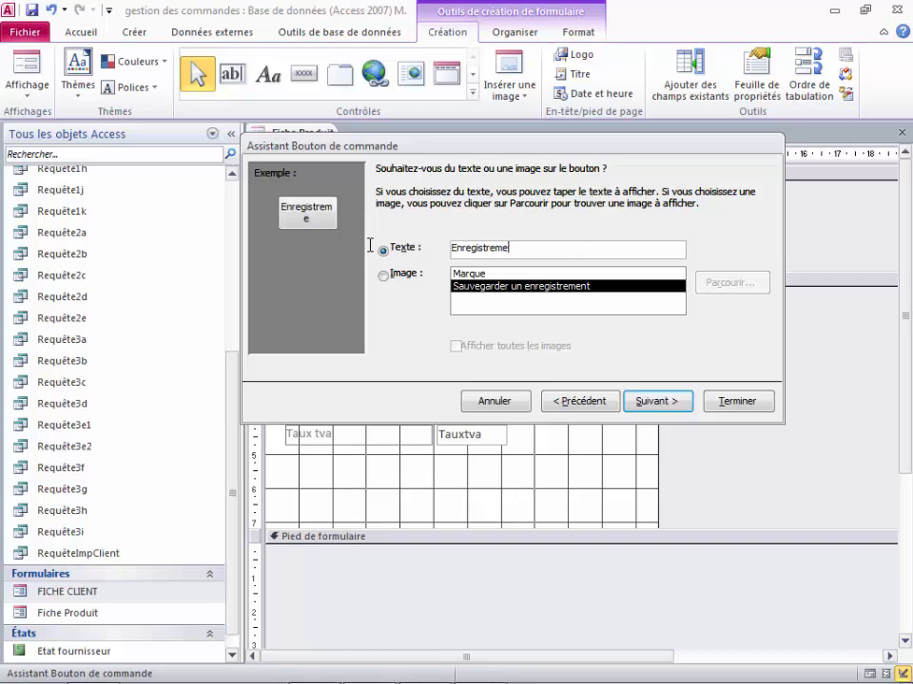
text(r)
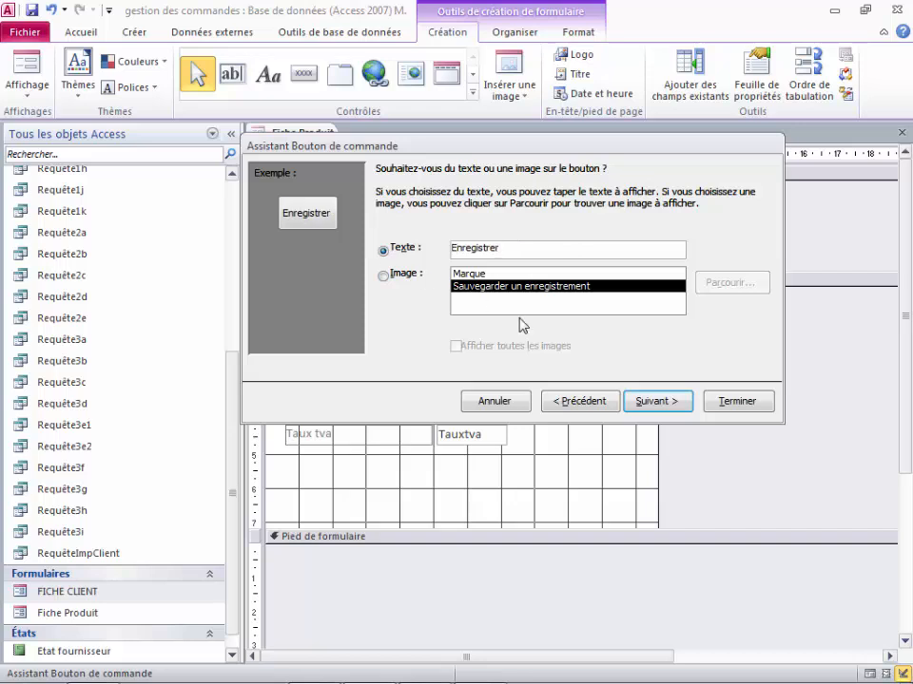
click(656, 401)
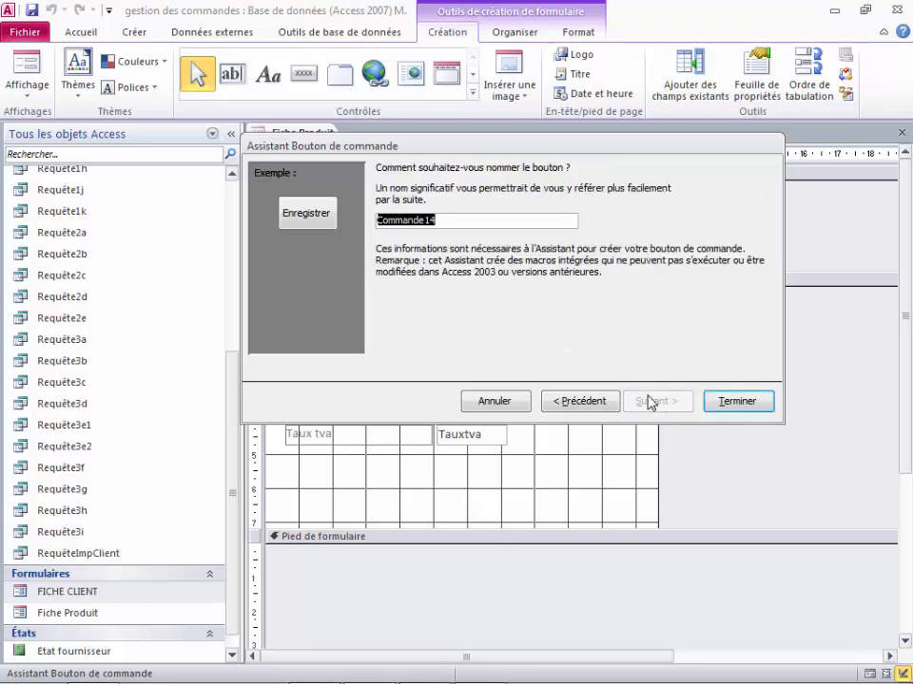
Name the Enregistrer button BtnEnregis and finish the command button wizard
text(bt)
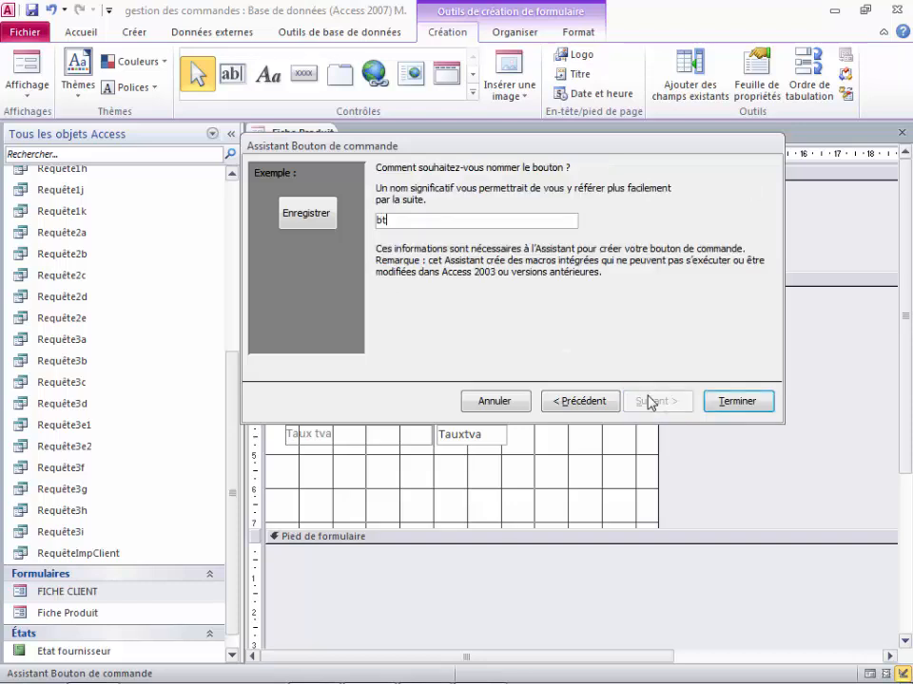
key(BackSpace)
key(BackSpace)
text(tnEnregis)
click(729, 402)
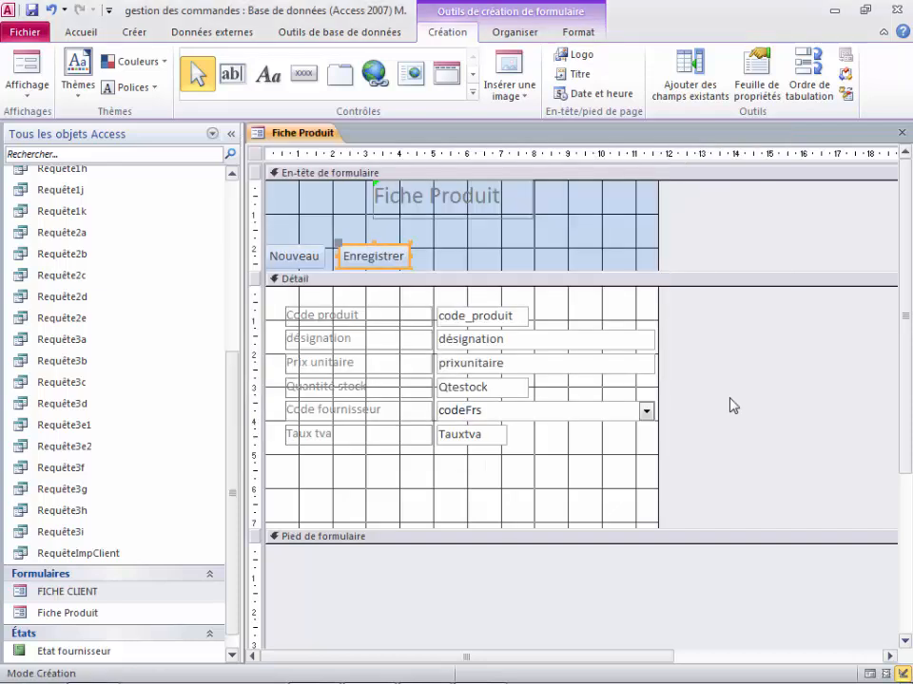
click(427, 263)
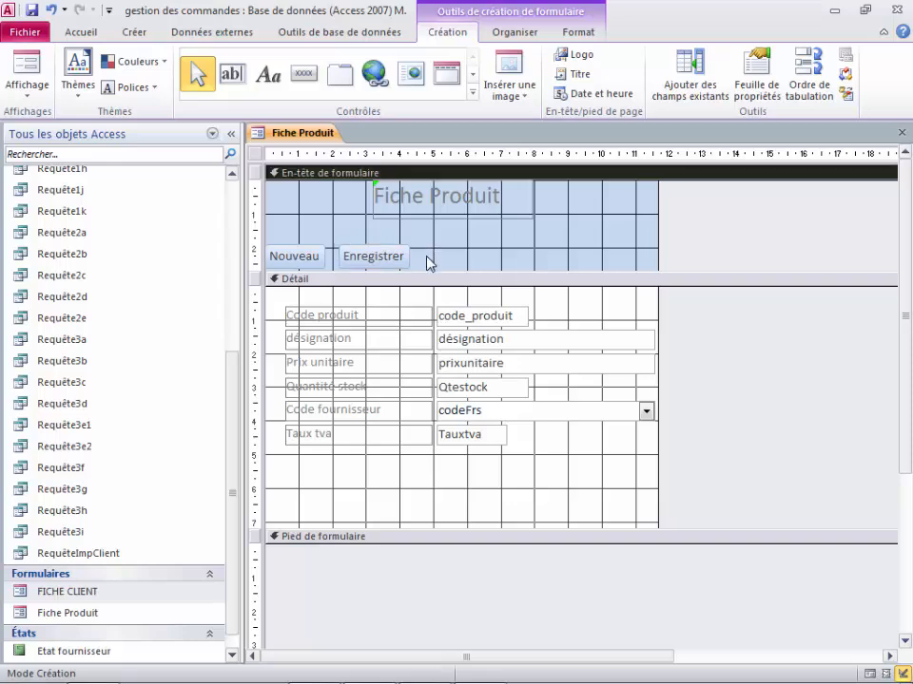
Draw a third command button beside Enregistrer in the header with the record operation Annuler un enregistrement
click(302, 74)
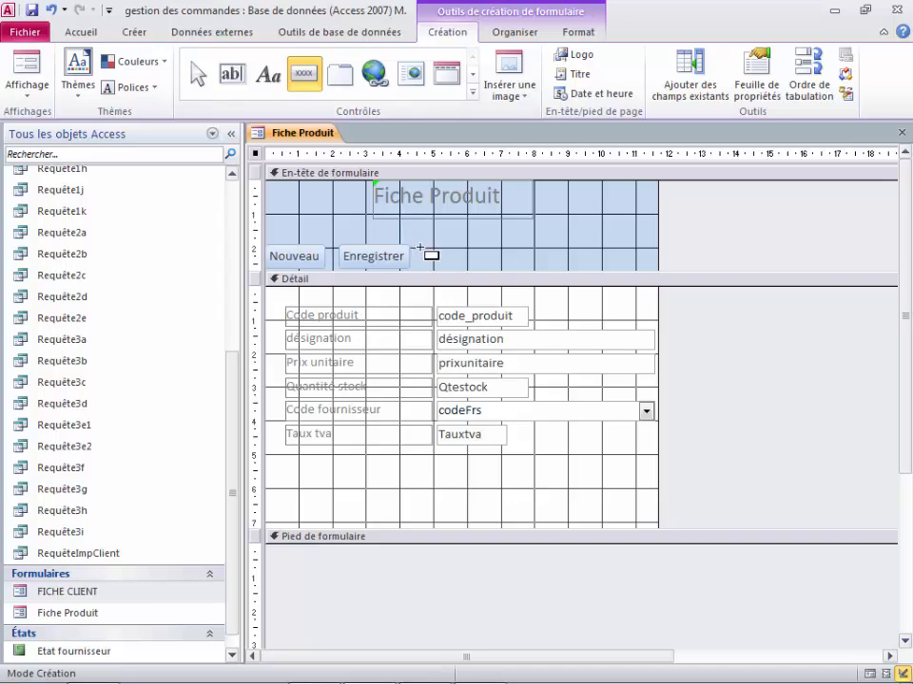
drag(420, 249, 488, 269)
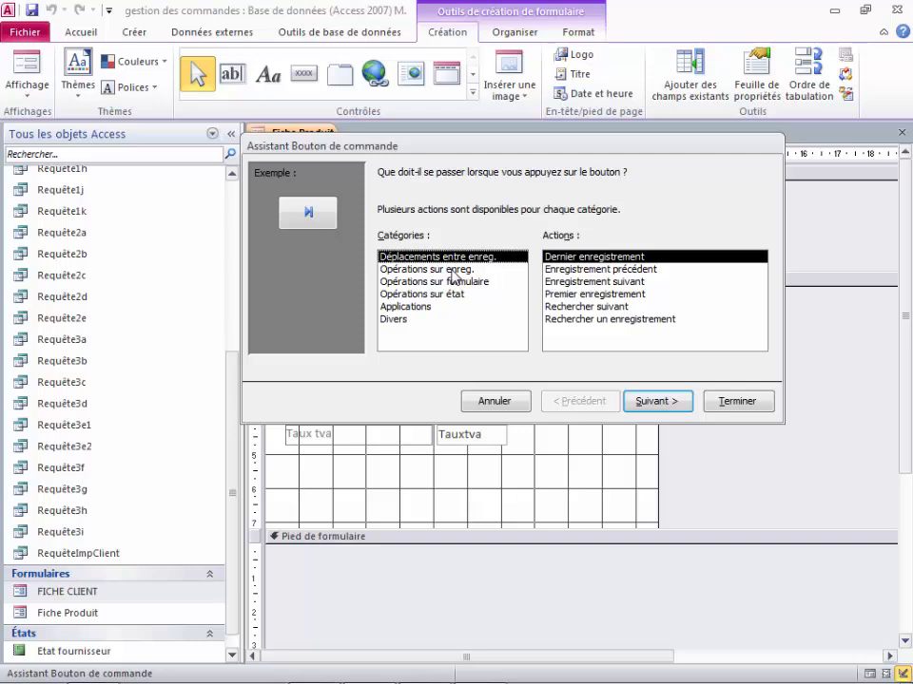
click(455, 271)
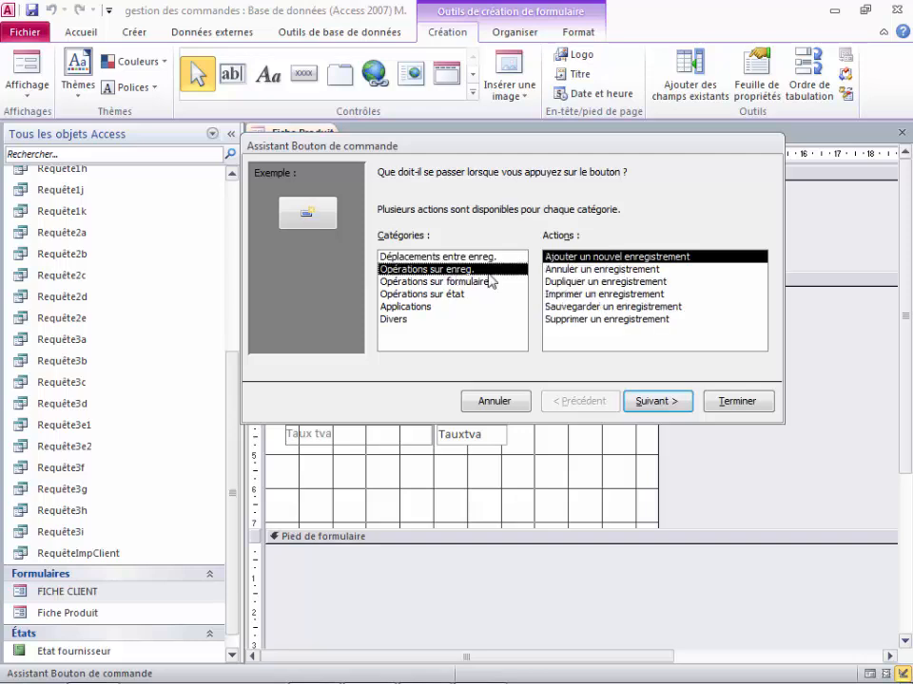
click(571, 270)
click(659, 403)
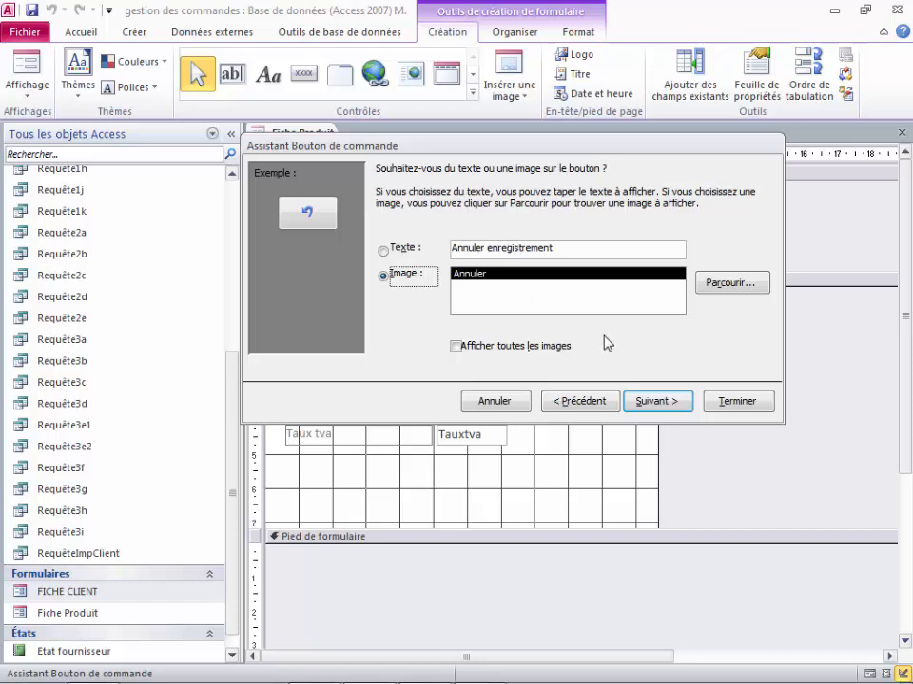
Keep the Annuler image on the cancel-record button, name it BtnAnnuler and finish the wizard
click(650, 399)
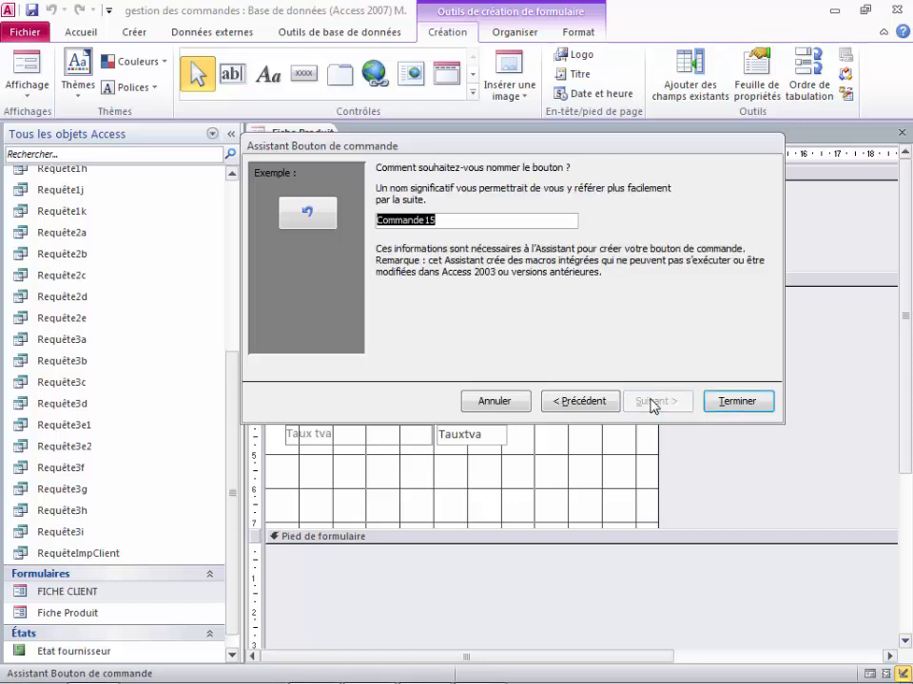
text(BtnAnnuler)
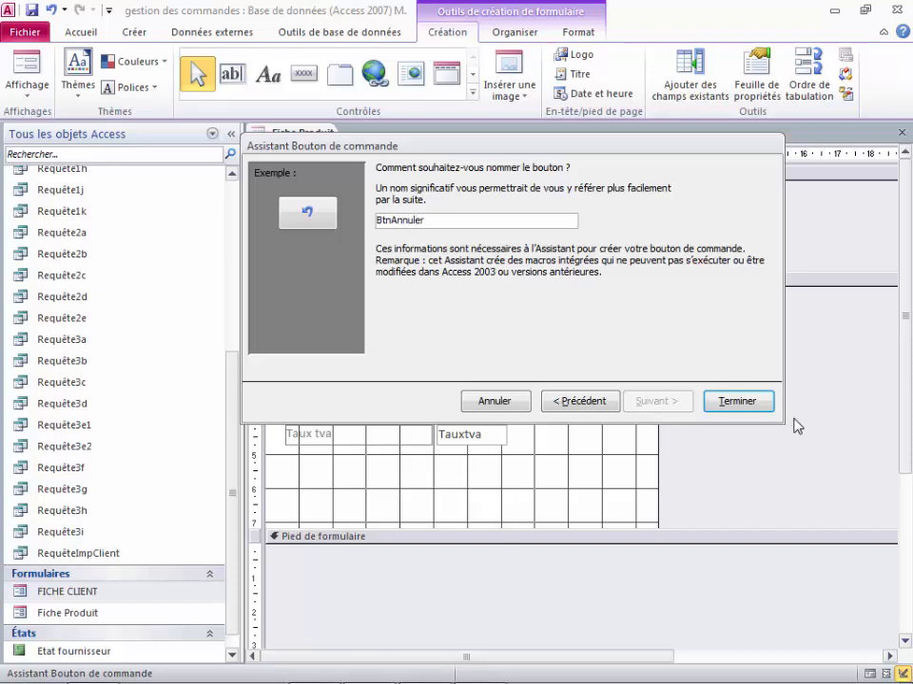
click(737, 401)
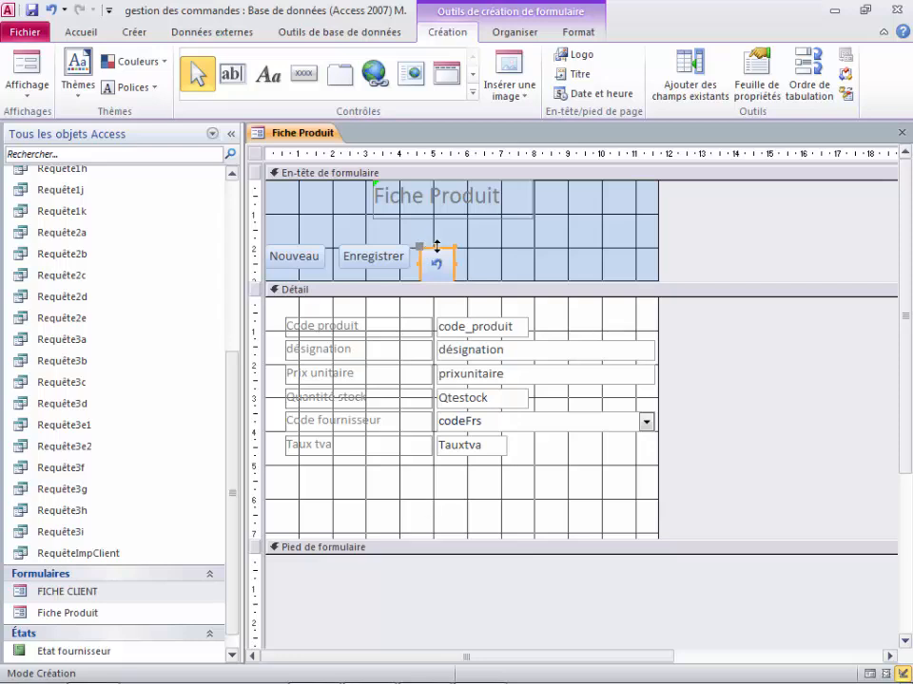
Shorten the cancel button from its upper edge and move the Enregistrer and Nouveau buttons down in line with it
drag(437, 245, 399, 277)
click(395, 264)
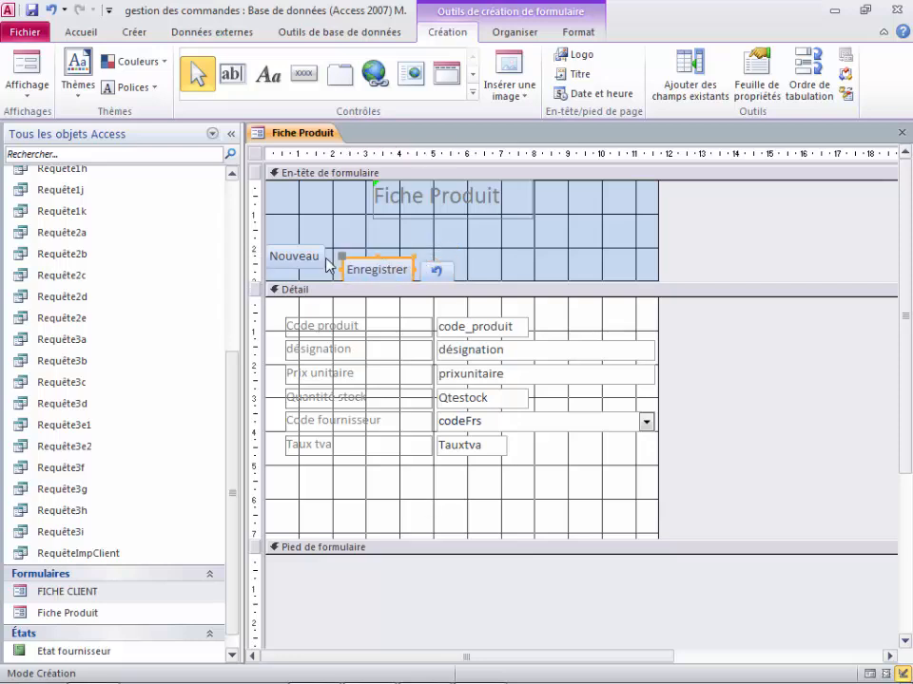
click(309, 263)
drag(309, 259, 316, 272)
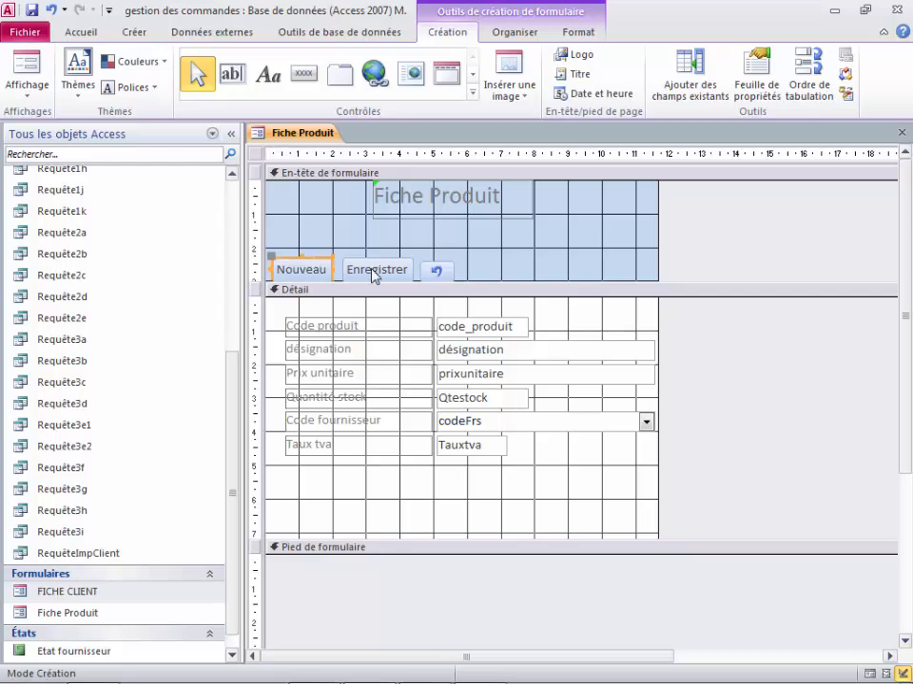
Fine-tune the cancel button's height from its upper edge to match the Nouveau and Enregistrer buttons
click(443, 274)
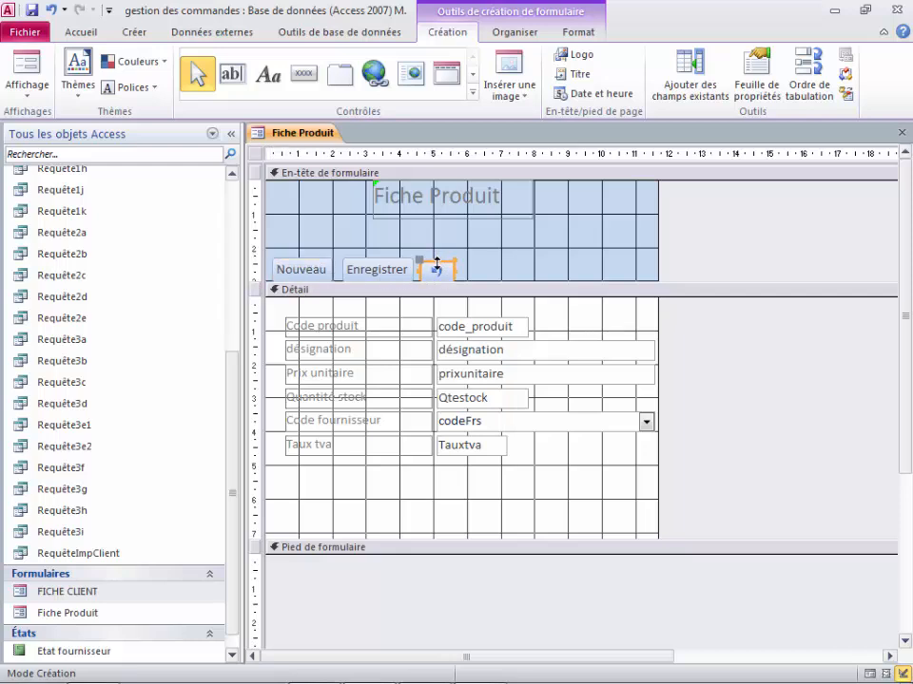
drag(437, 259, 435, 255)
click(485, 271)
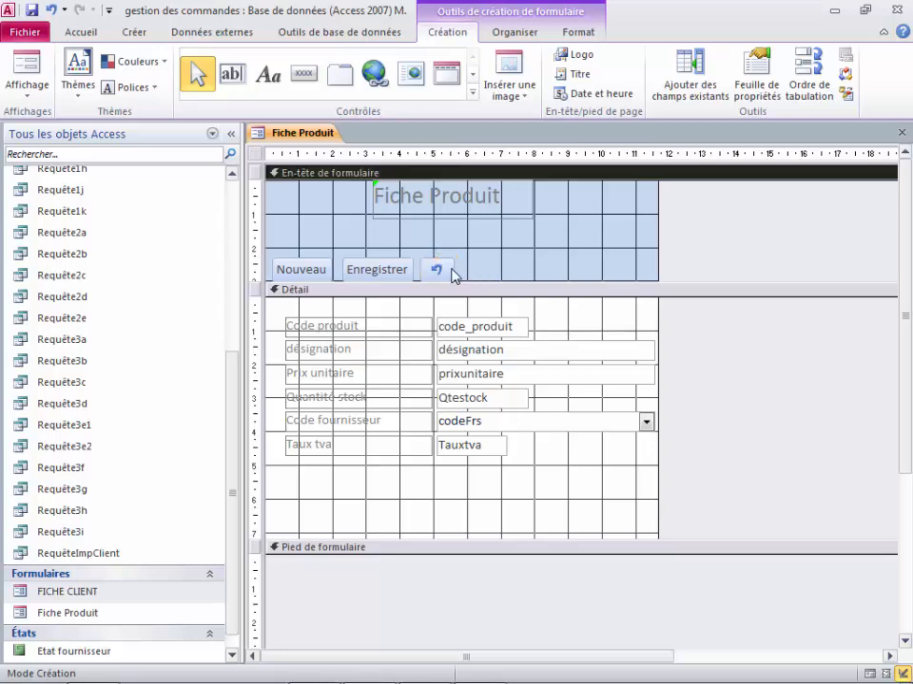
click(443, 273)
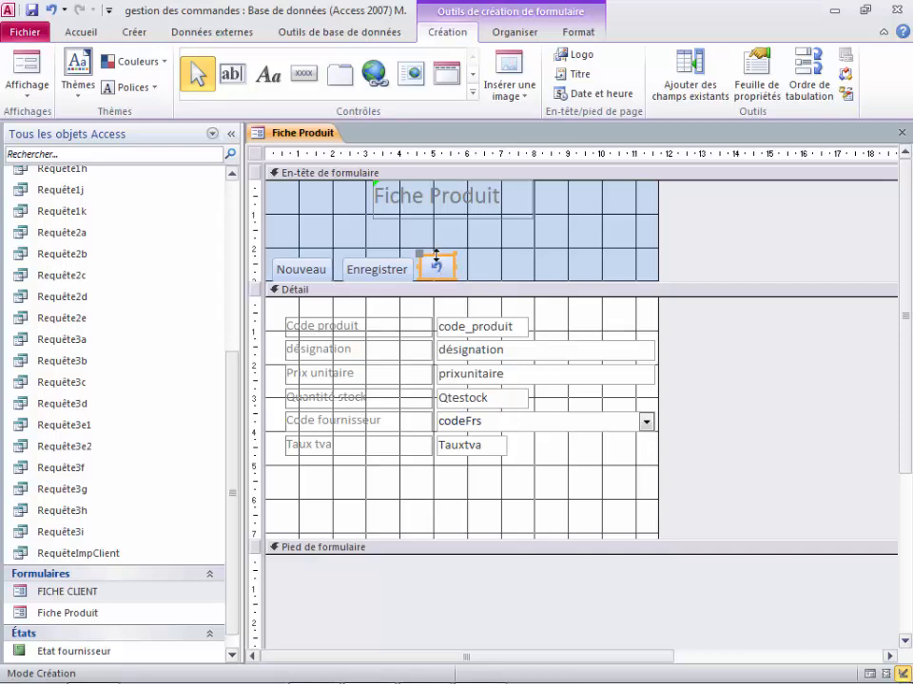
click(476, 270)
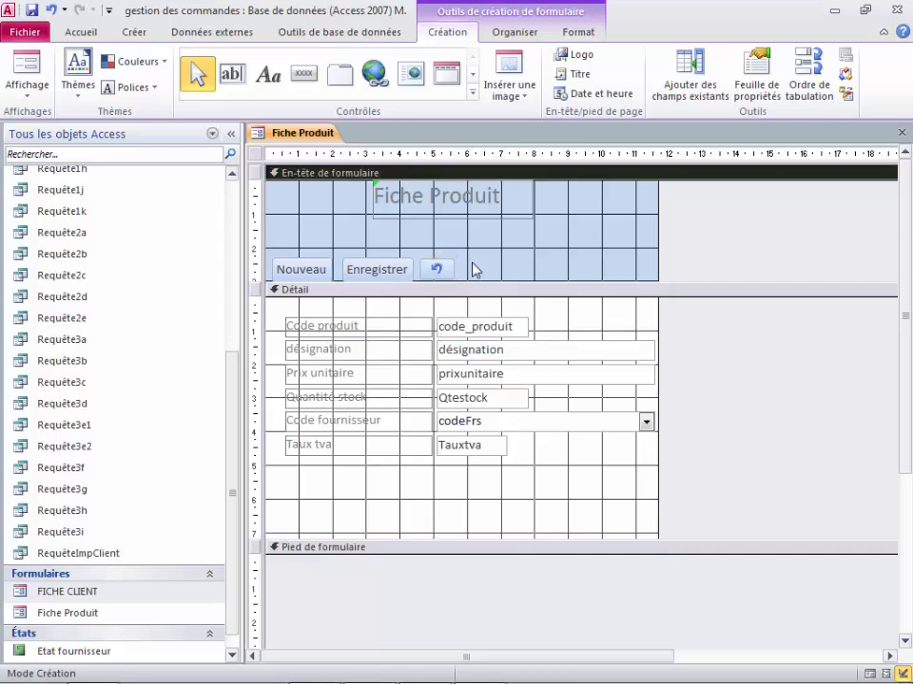
click(438, 269)
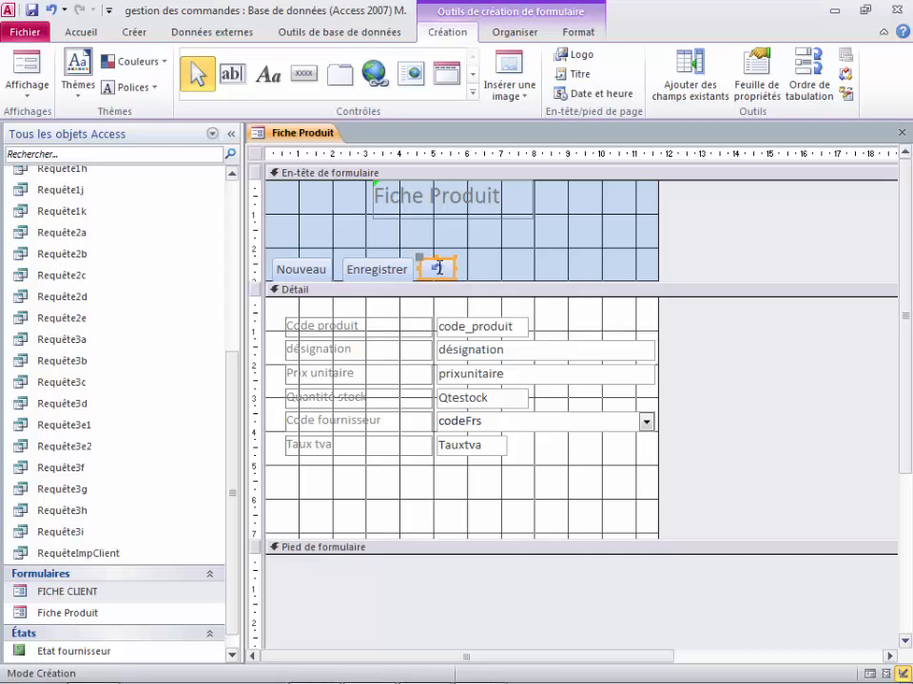
click(434, 255)
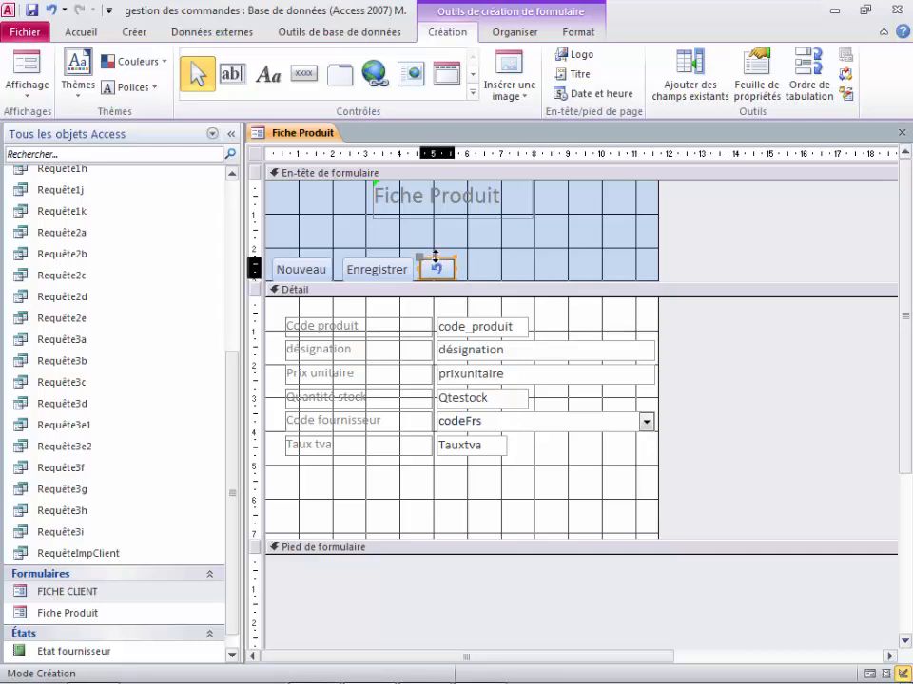
click(493, 277)
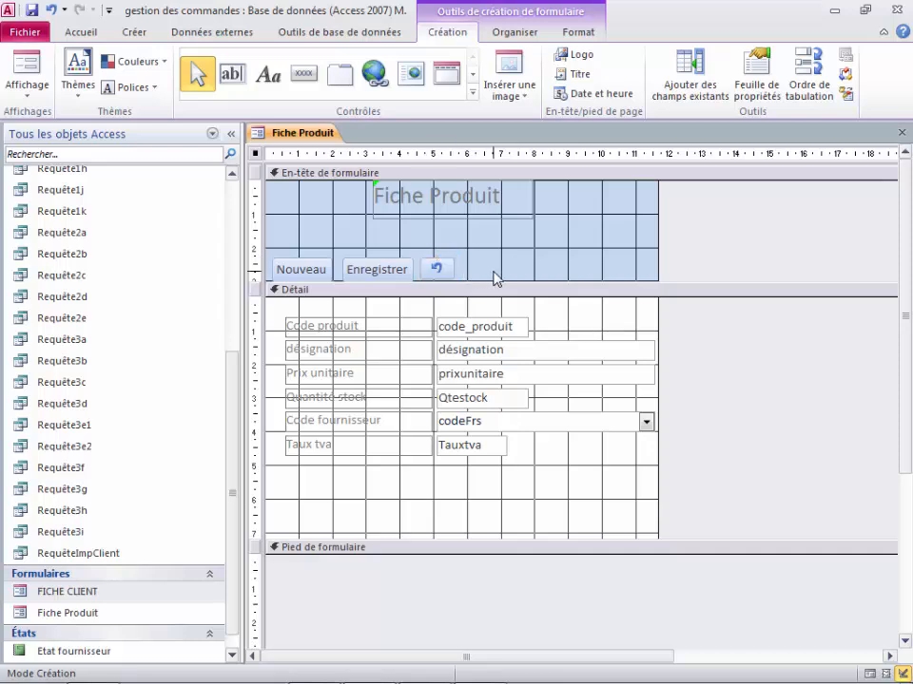
Extend the form header slightly downward and equalize the height of its three buttons with the size option Au plus petit
drag(485, 282, 304, 276)
right_click(305, 273)
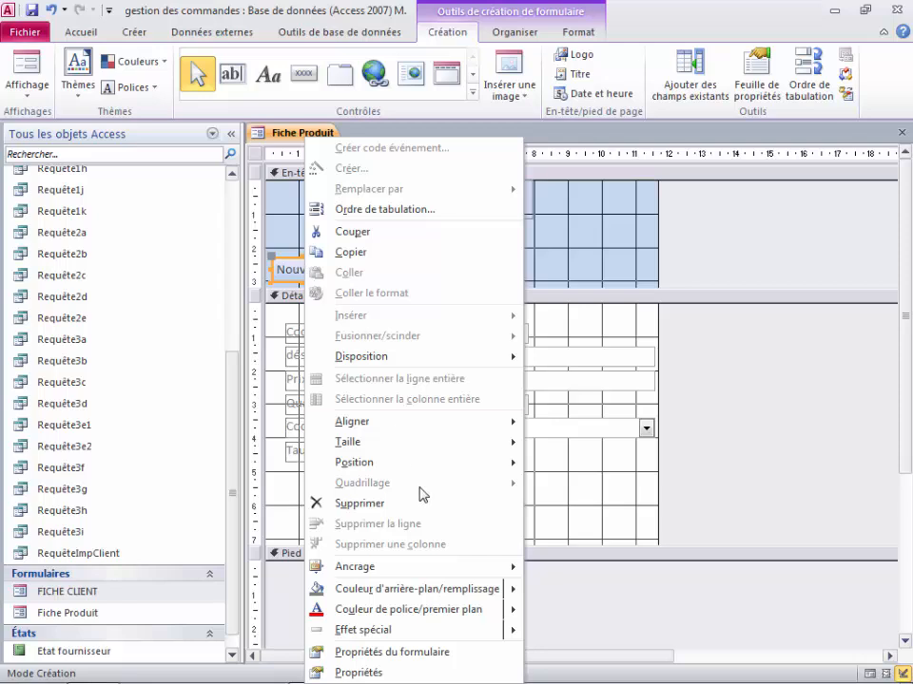
mouse_move(412, 451)
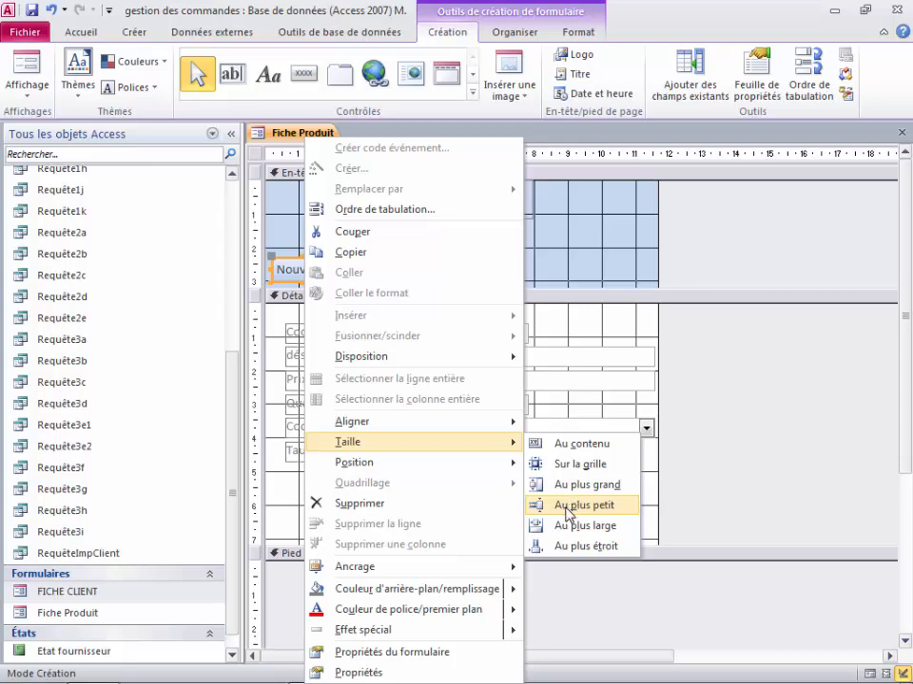
click(562, 510)
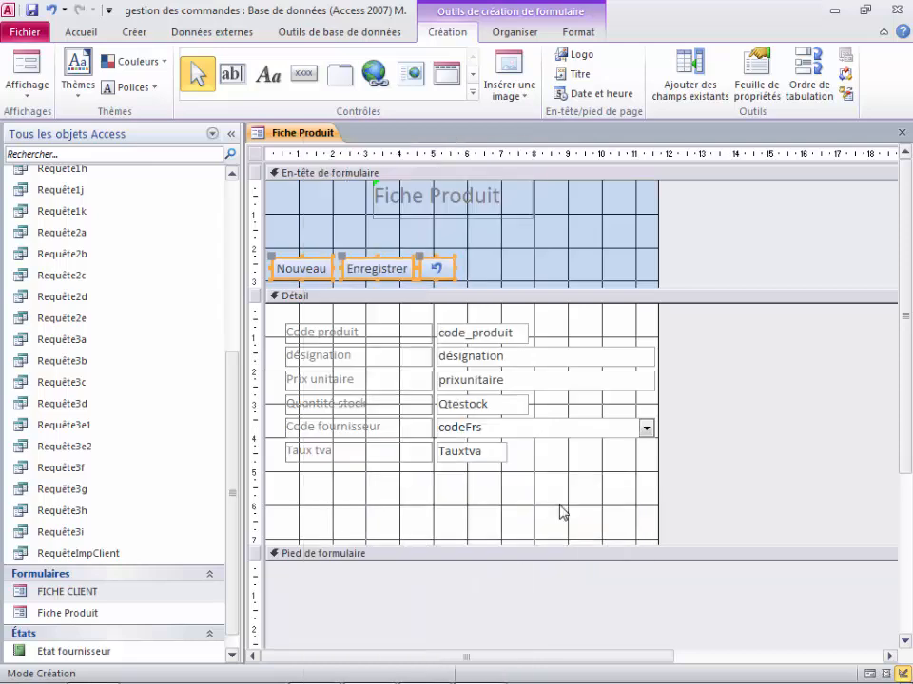
click(480, 255)
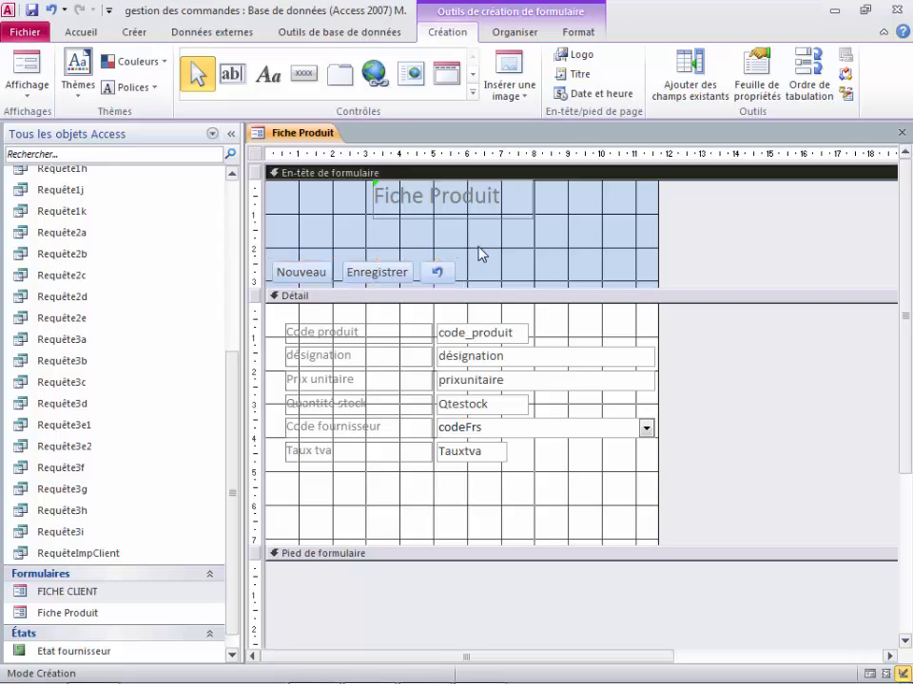
Draw a fourth command button beside the cancel button with the record navigation action Rechercher un enregistrement
click(303, 73)
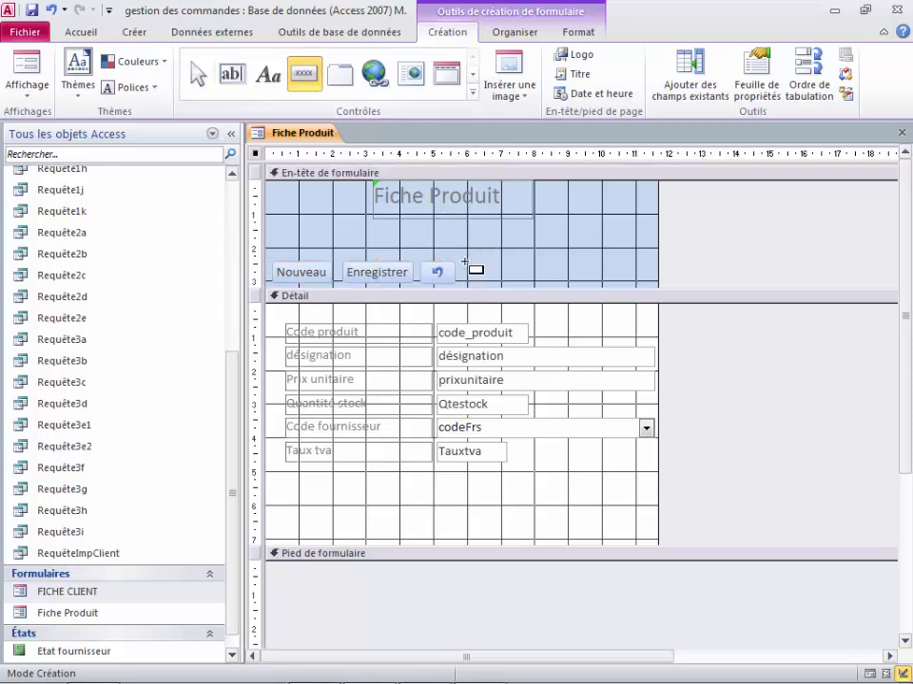
mouse_move(464, 261)
mouse_down()
mouse_move(490, 281)
mouse_move(525, 284)
mouse_up()
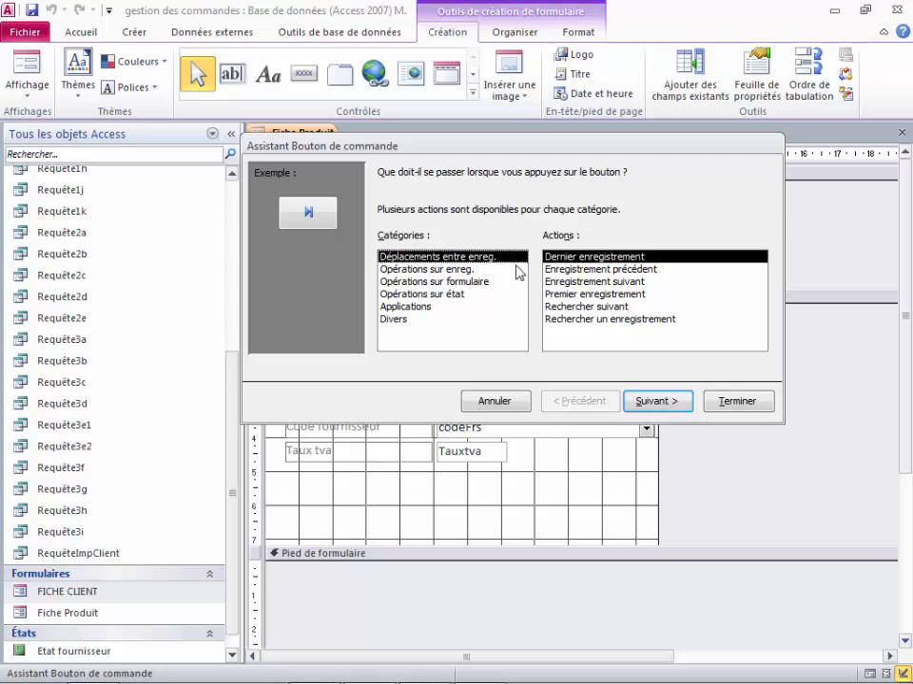
click(583, 320)
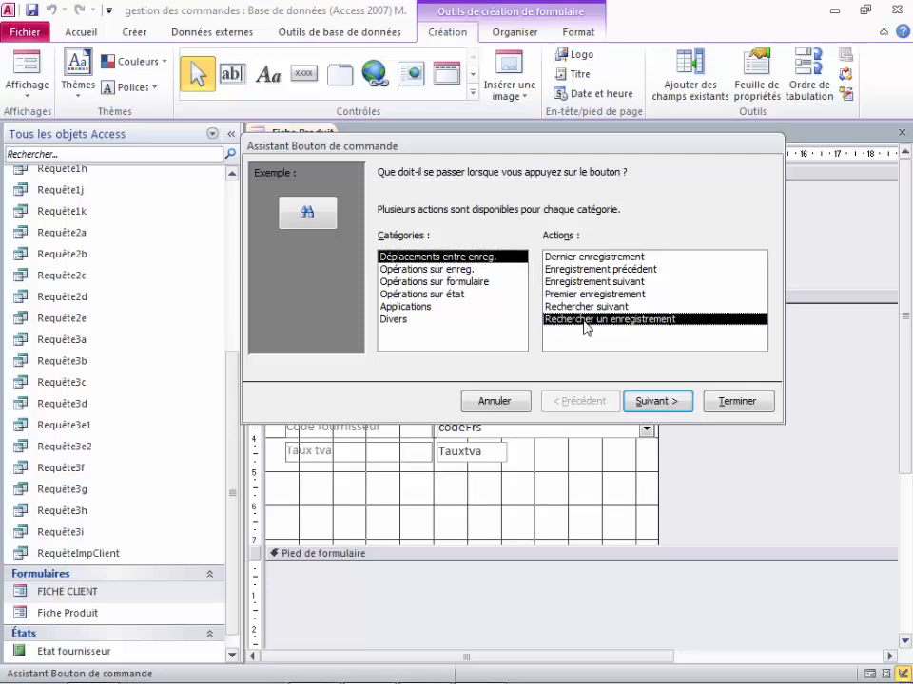
click(663, 402)
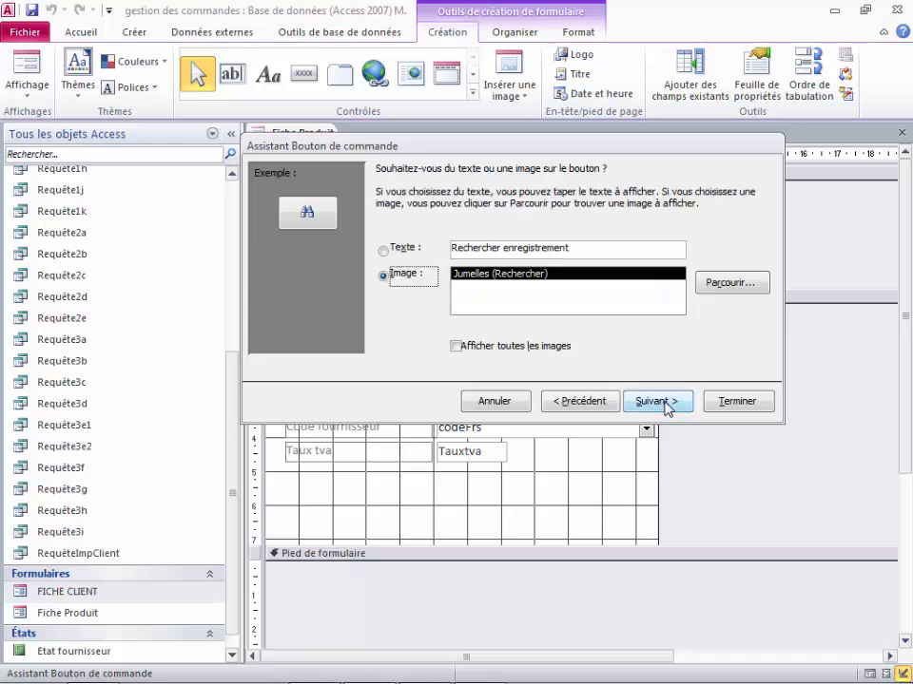
Keep the Jumelles (Rechercher) image for the search button and finish it with the name BtnChercher
click(656, 401)
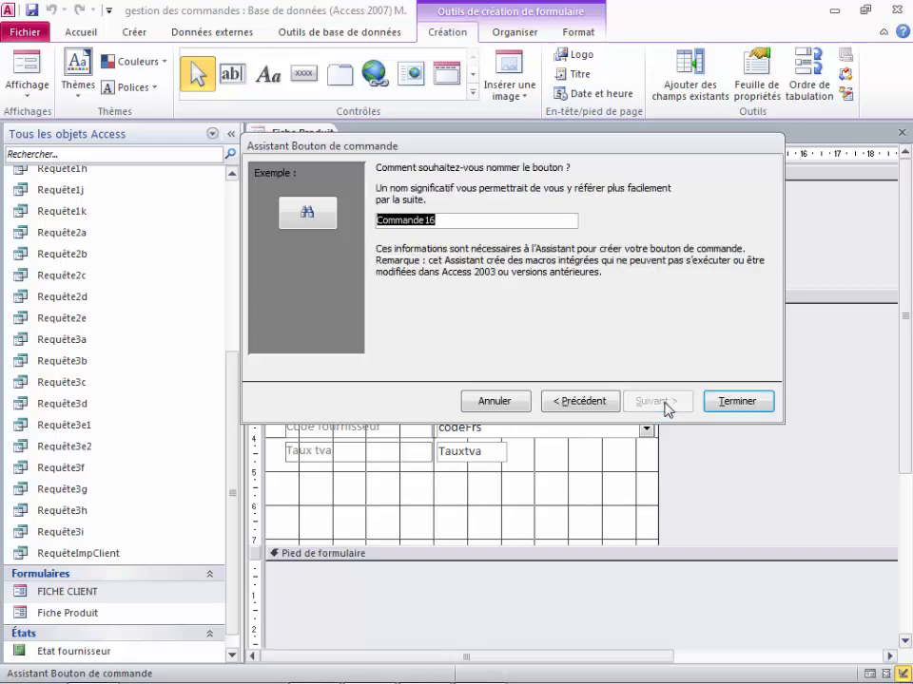
text(Btn)
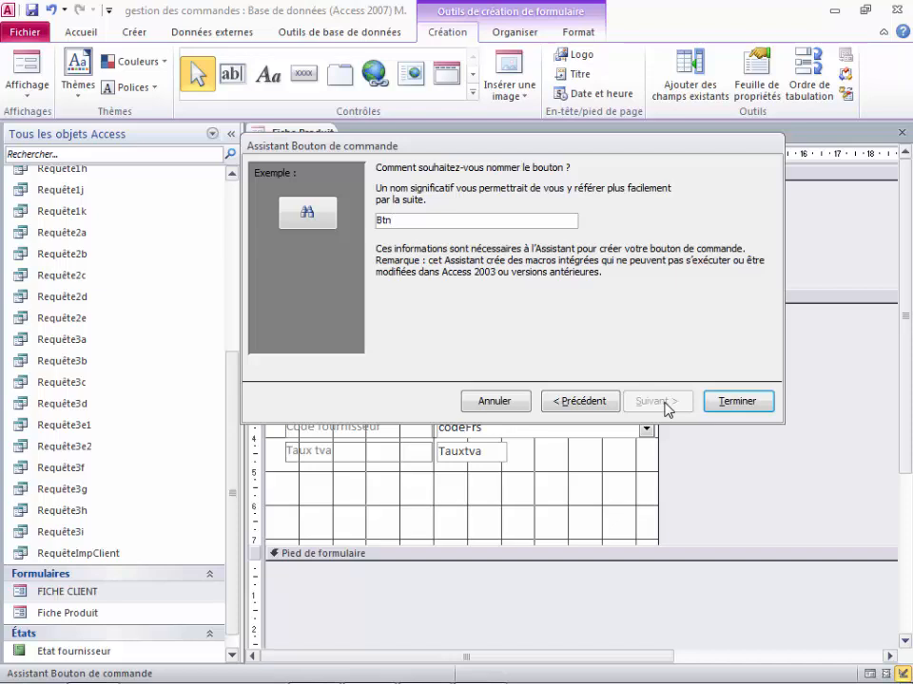
text(Chercher)
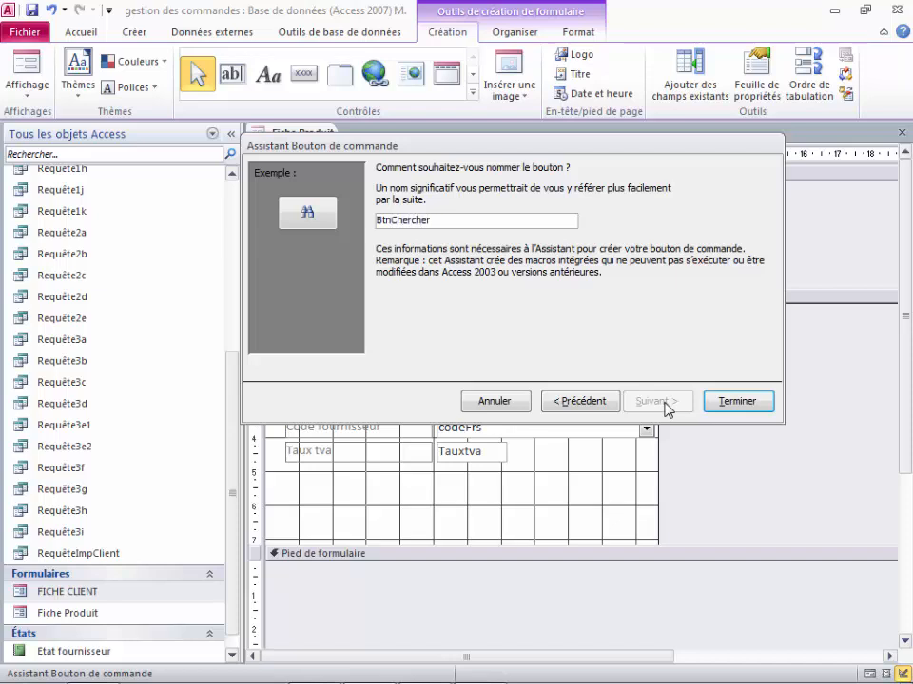
click(733, 401)
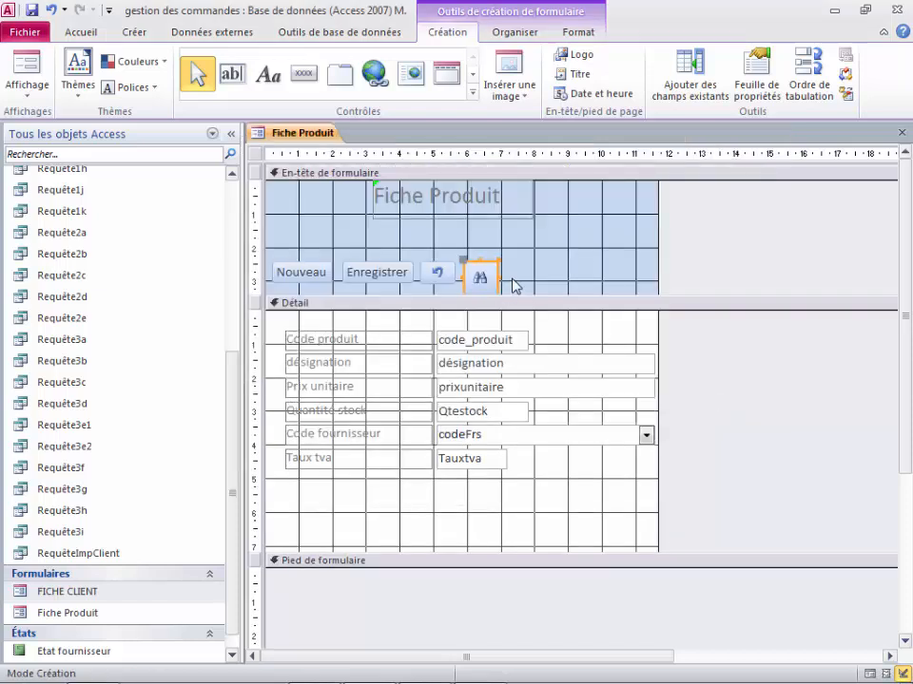
Draw a fifth command button beside the search button with the record operation Supprimer un enregistrement
click(302, 76)
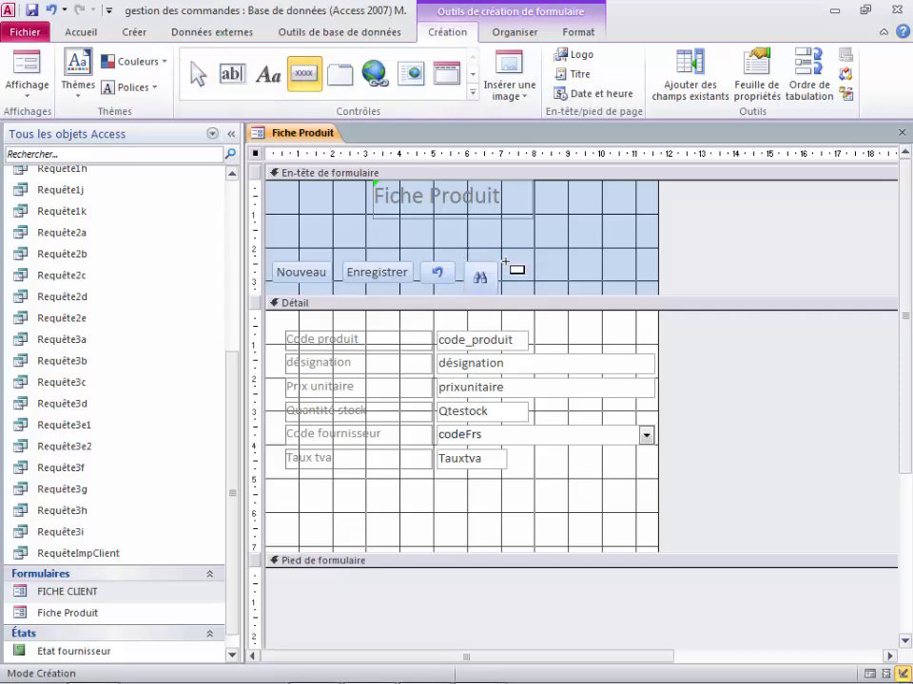
drag(505, 261, 545, 295)
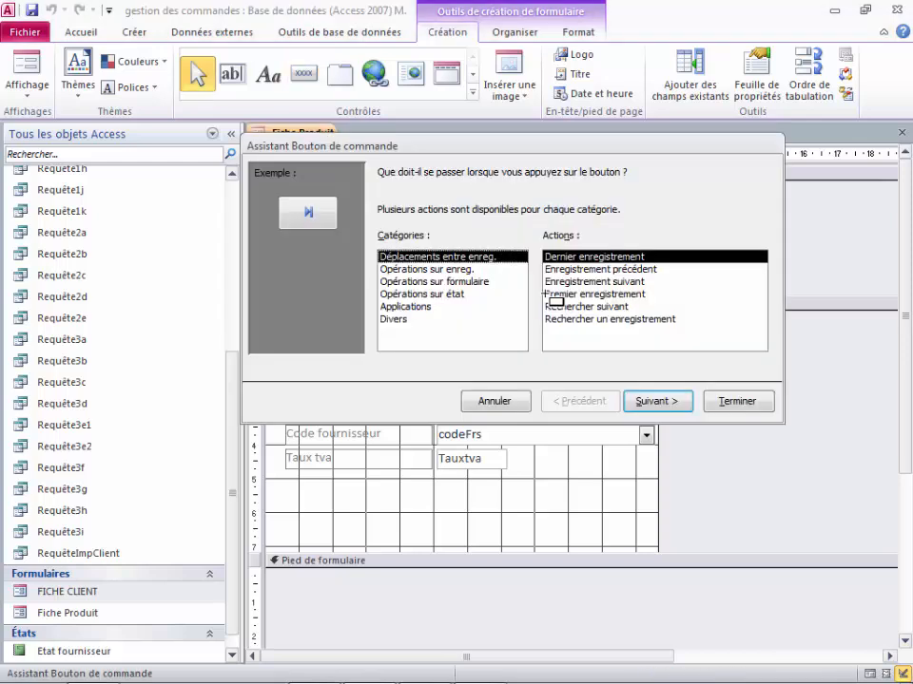
click(427, 272)
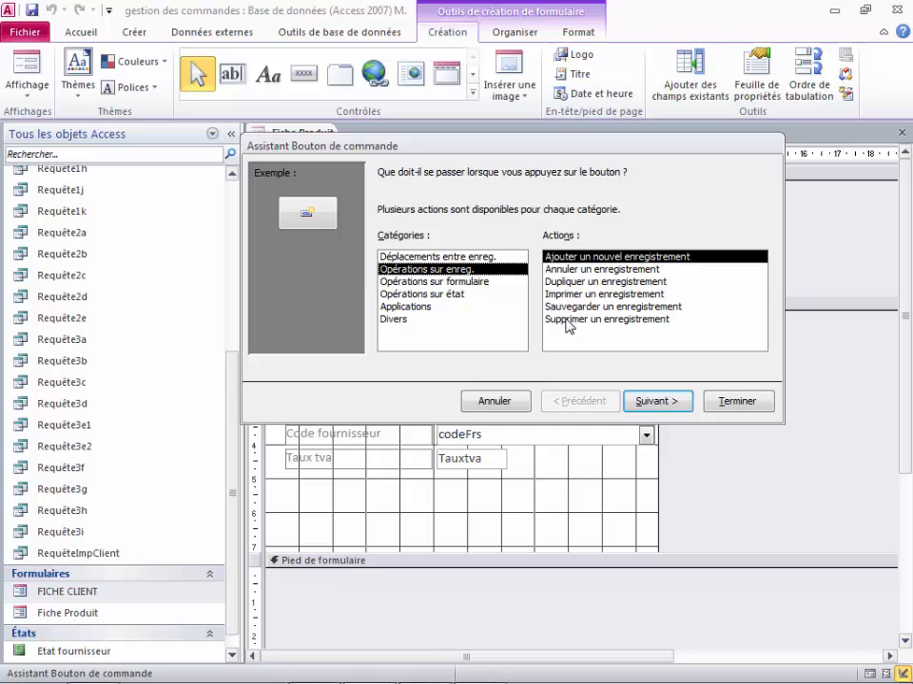
click(568, 320)
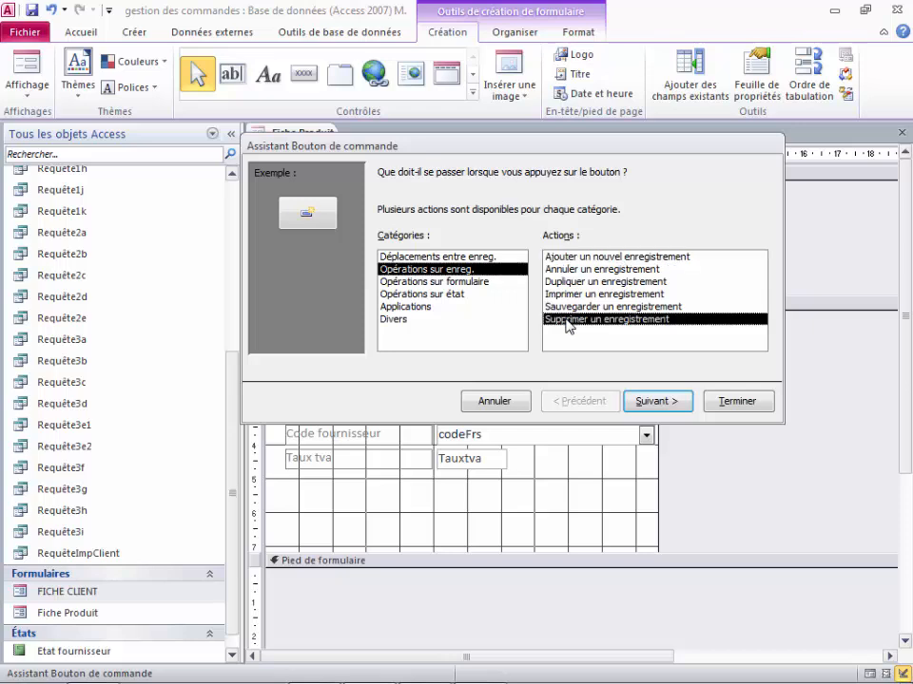
click(652, 400)
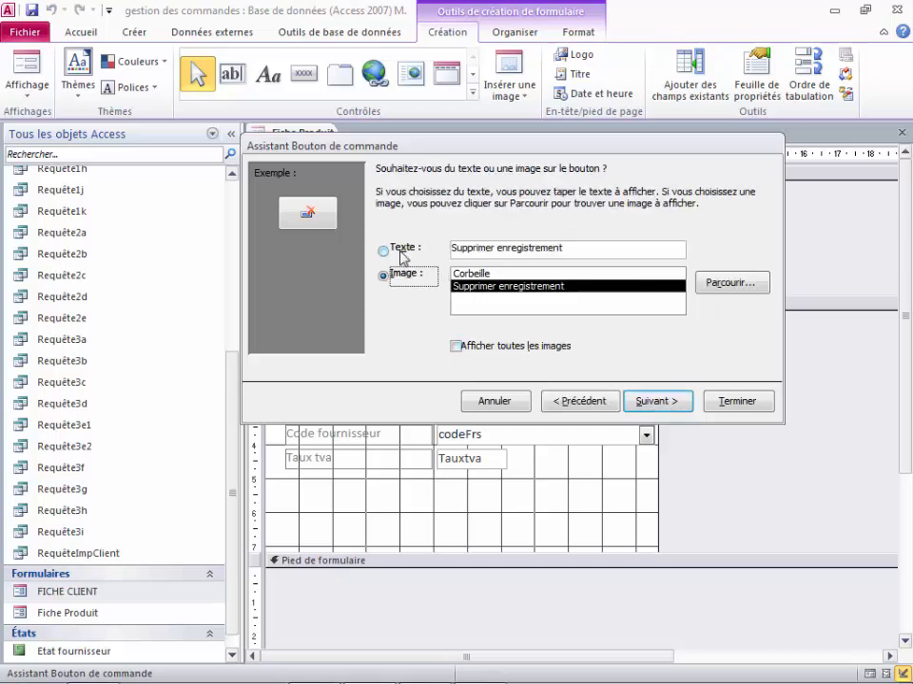
Make the delete button show text instead of an image and shorten its caption to Supprimer
click(401, 254)
key(BackSpace)
key(BackSpace)
key(BackSpace)
key(BackSpace)
key(BackSpace)
key(BackSpace)
key(BackSpace)
key(BackSpace)
key(BackSpace)
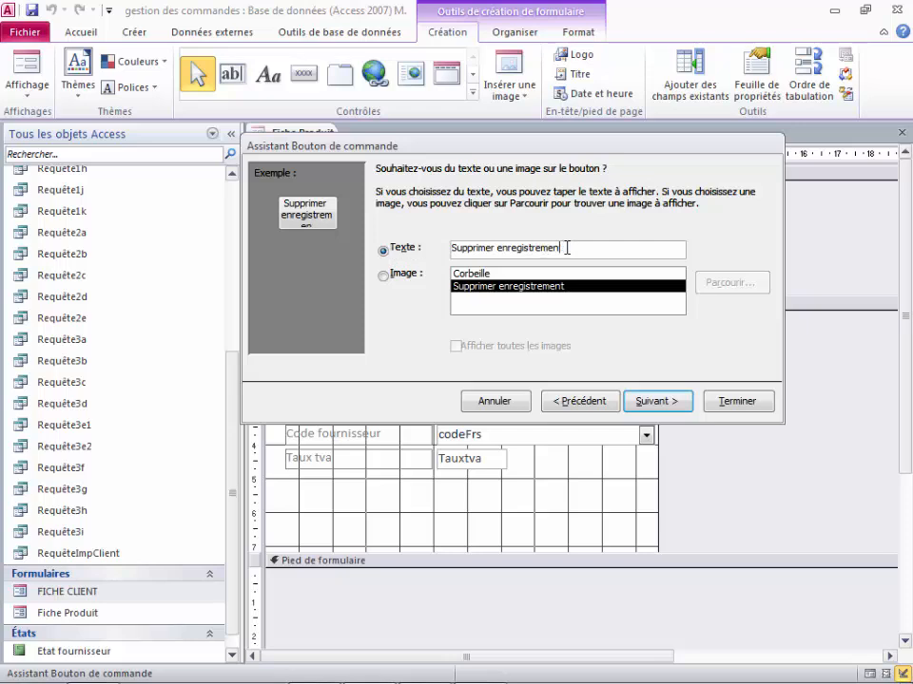
key(BackSpace)
key(BackSpace)
key(BackSpace)
key(BackSpace)
key(BackSpace)
key(BackSpace)
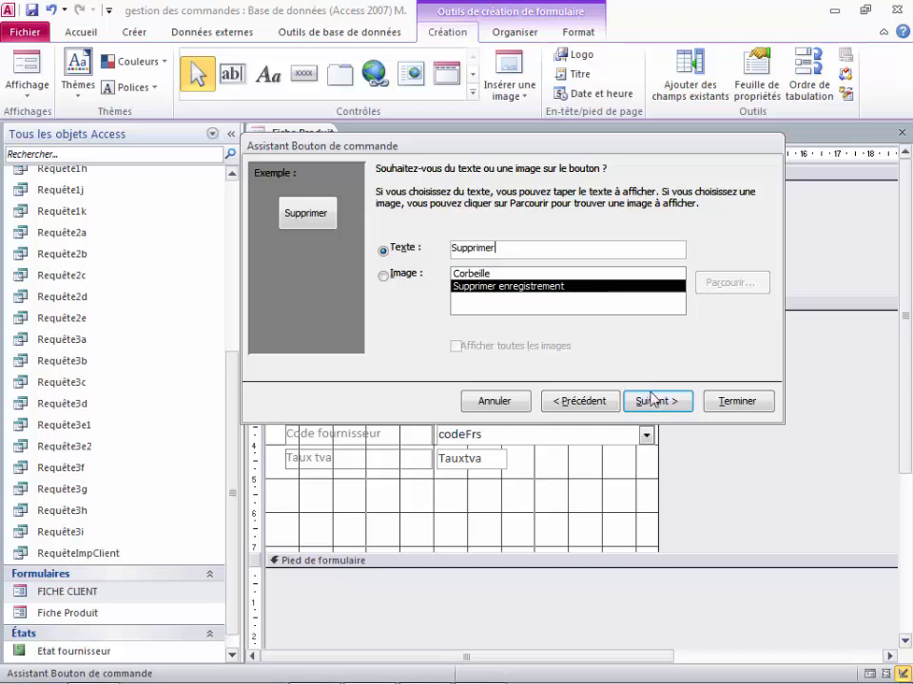
Name the delete button BtnSupprimer and finish creating it
click(648, 400)
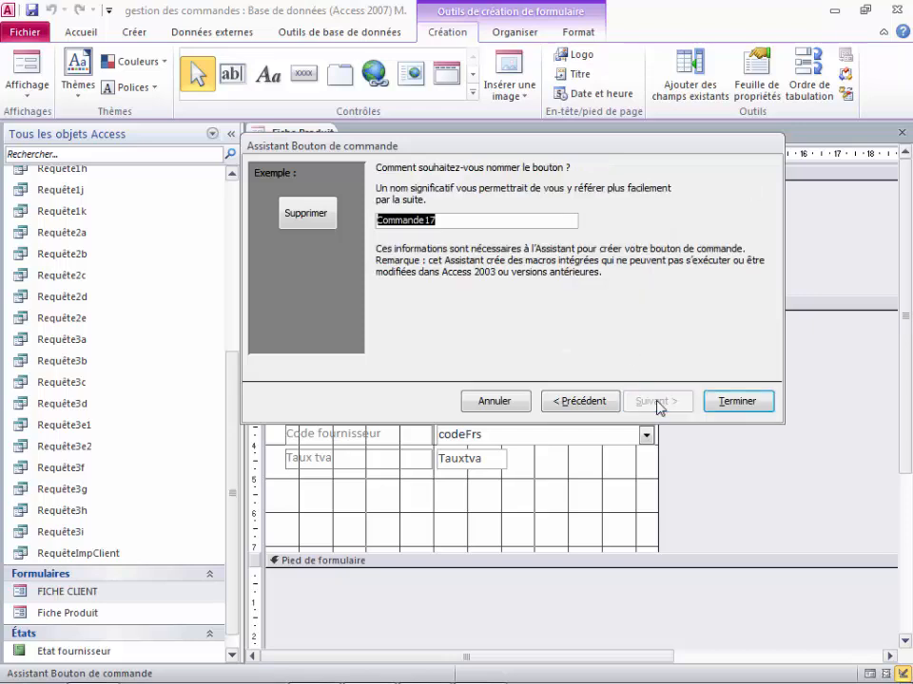
text(BtnS)
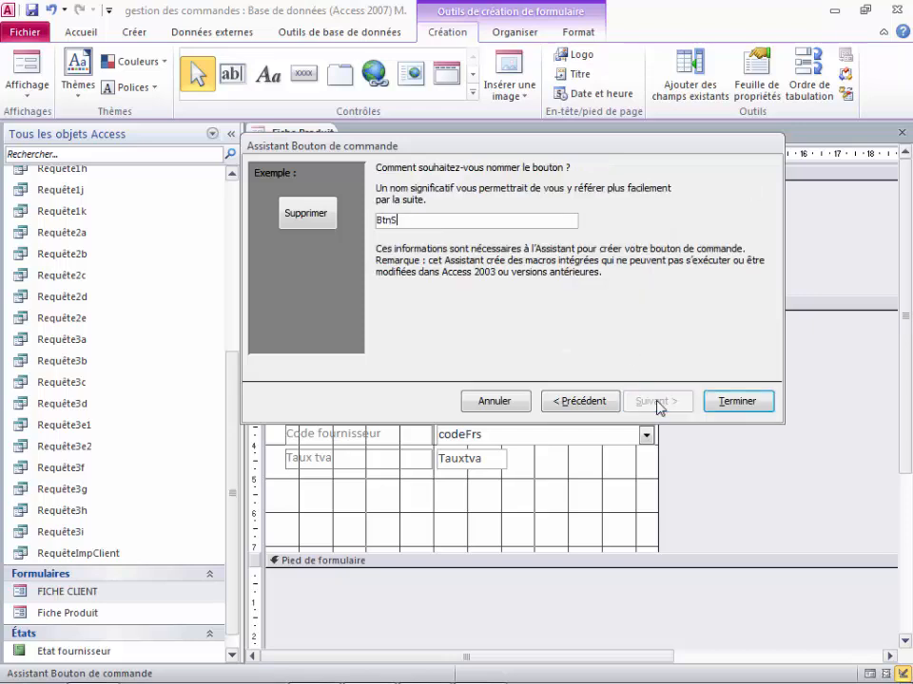
text(upprimer)
click(749, 404)
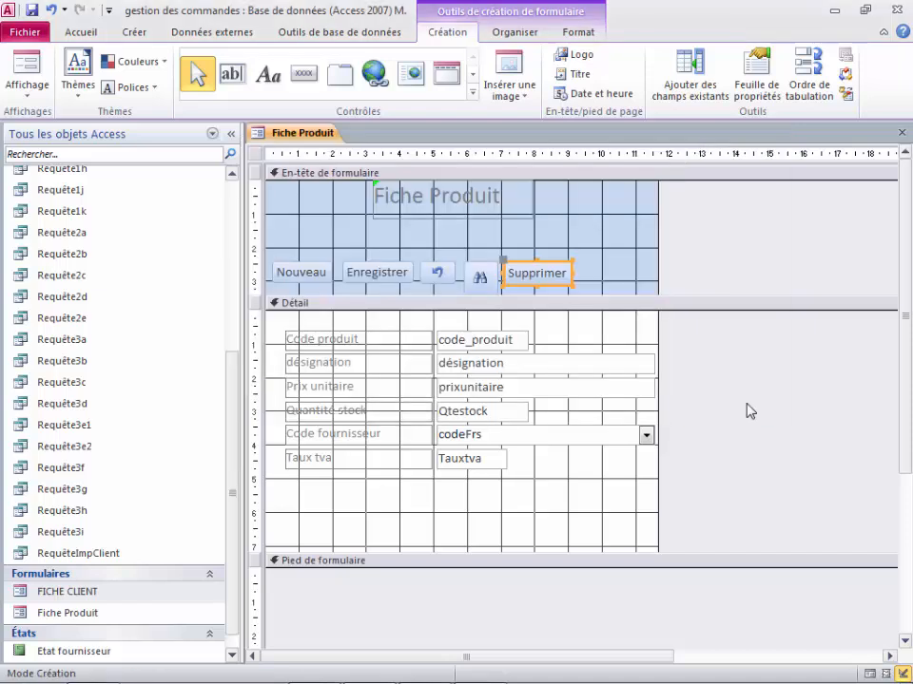
click(590, 281)
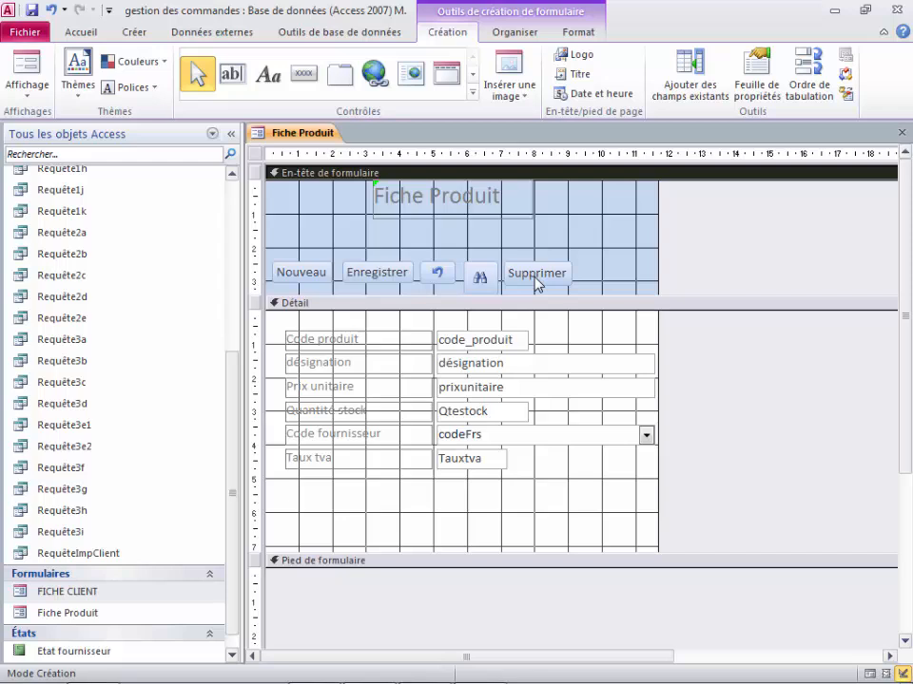
Draw a sixth command button beside the Supprimer button with the form operation Fermer un formulaire
click(300, 73)
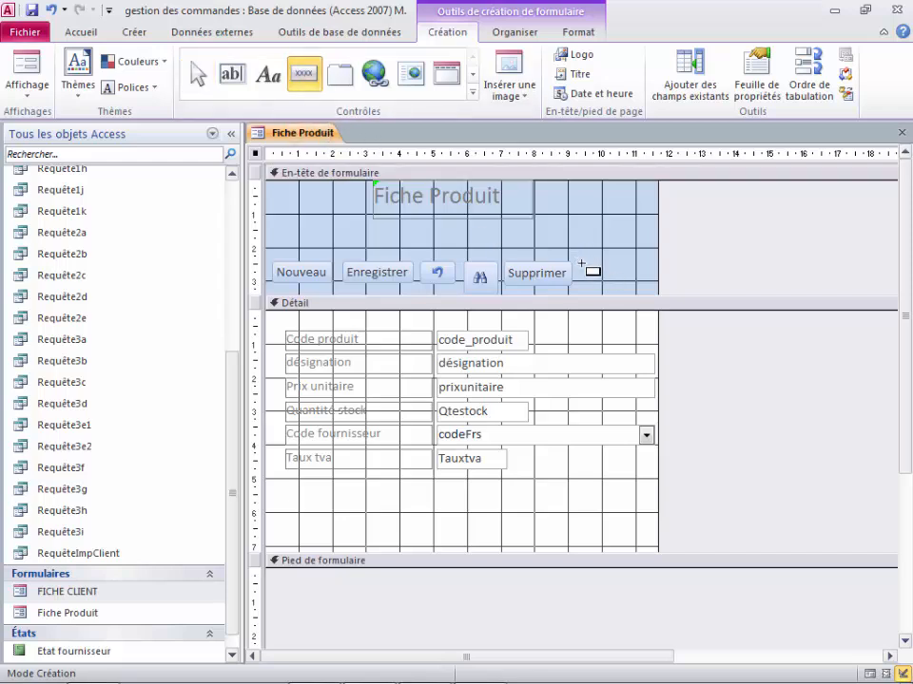
drag(581, 264, 645, 282)
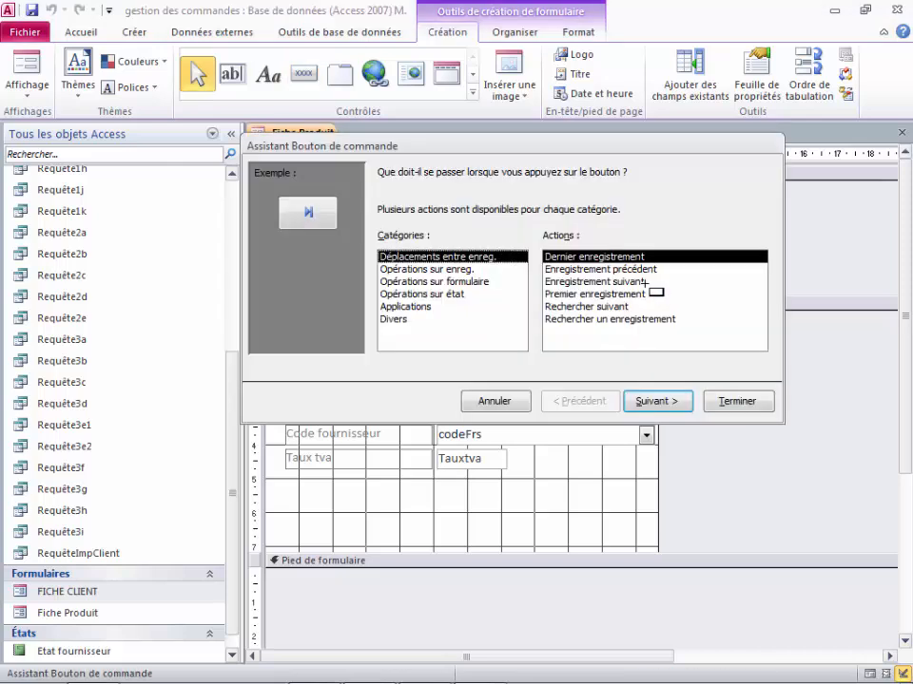
click(446, 283)
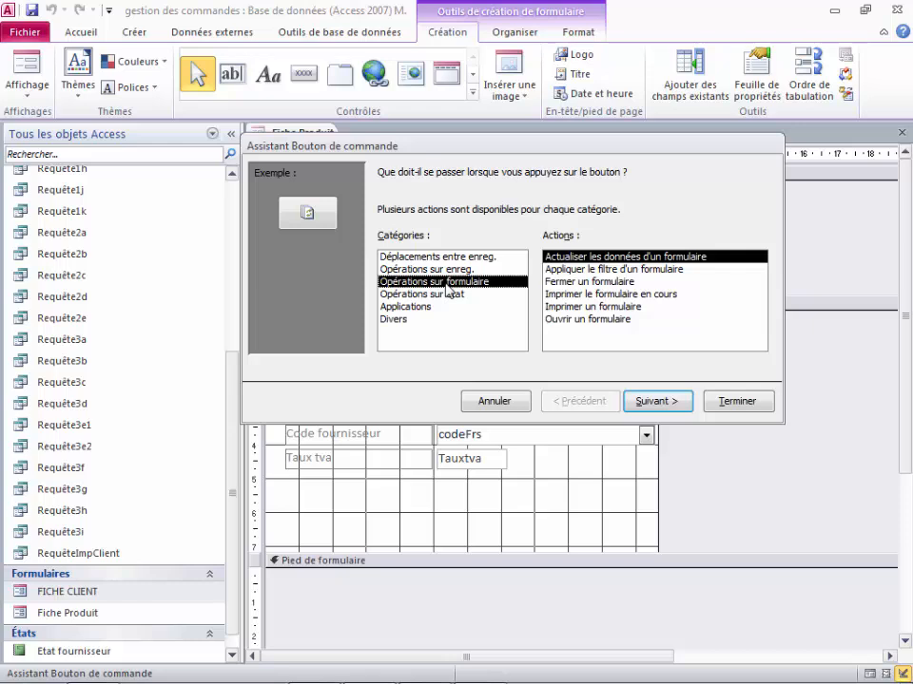
click(551, 293)
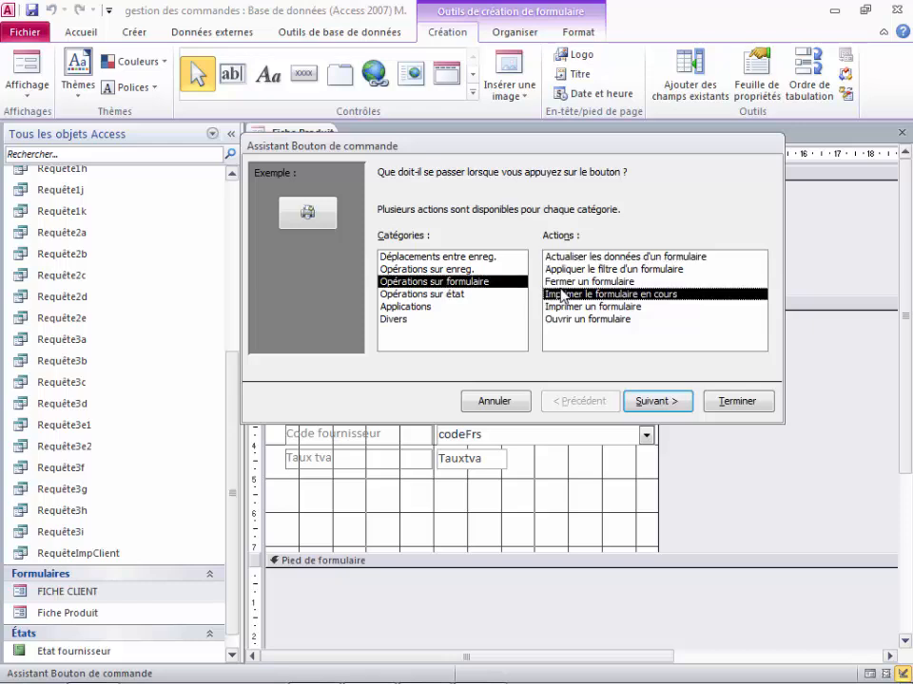
click(560, 282)
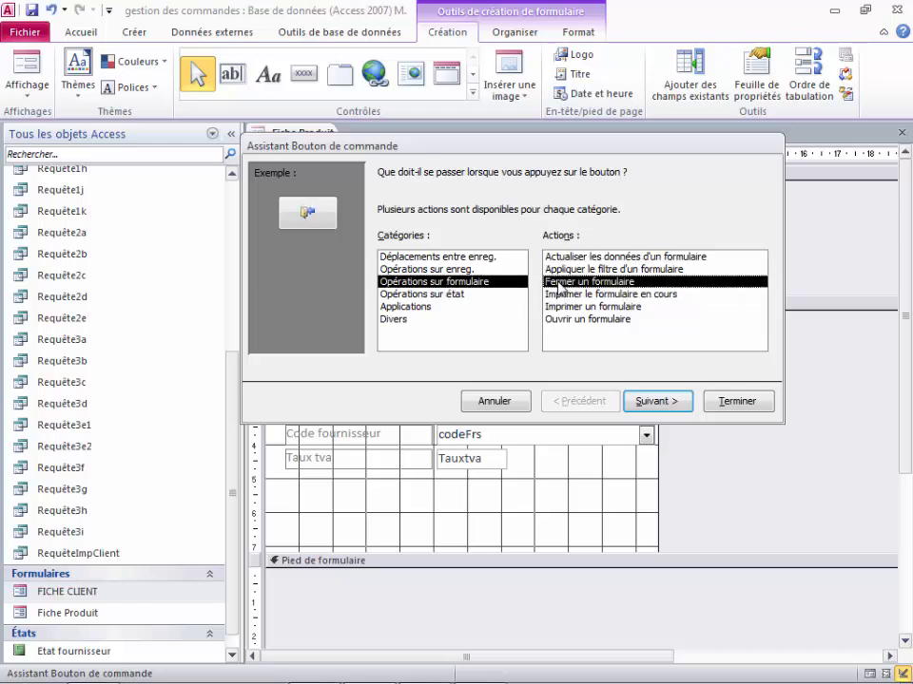
click(656, 401)
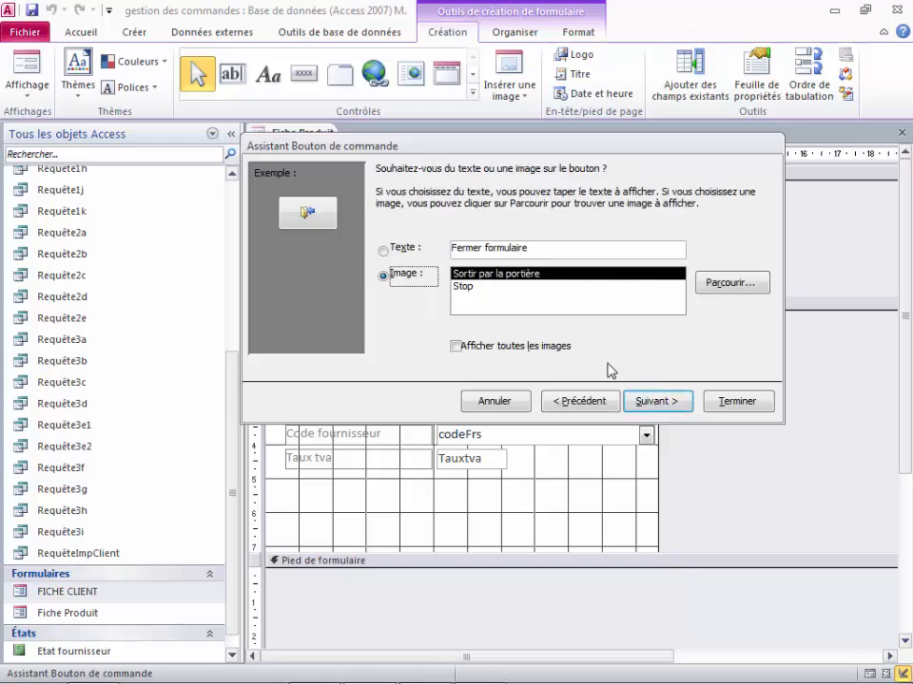
Give the close button the image Sortir par la portière and finish it with the name BtnFermer
click(471, 289)
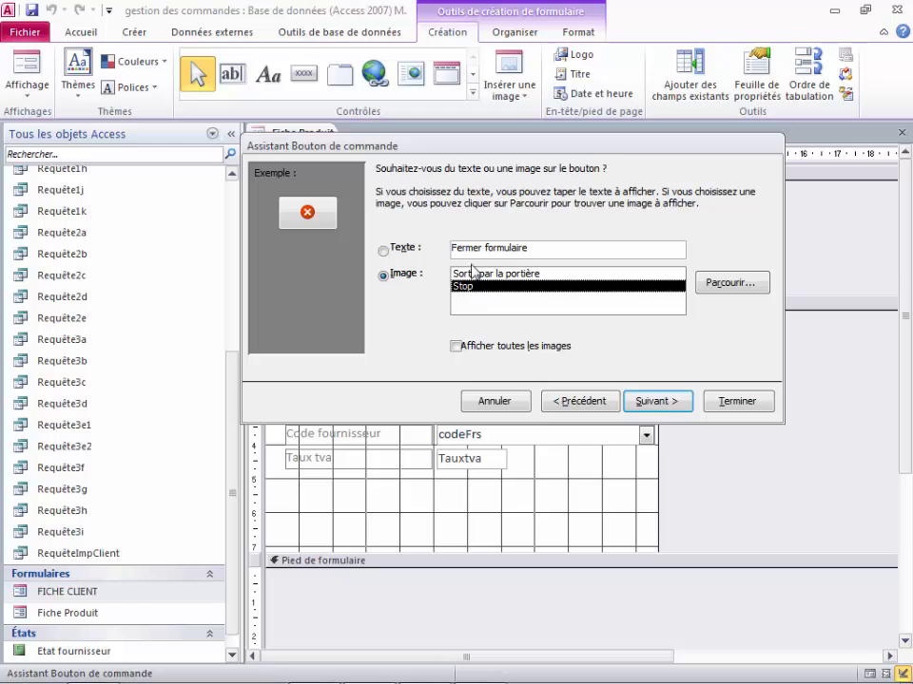
click(460, 273)
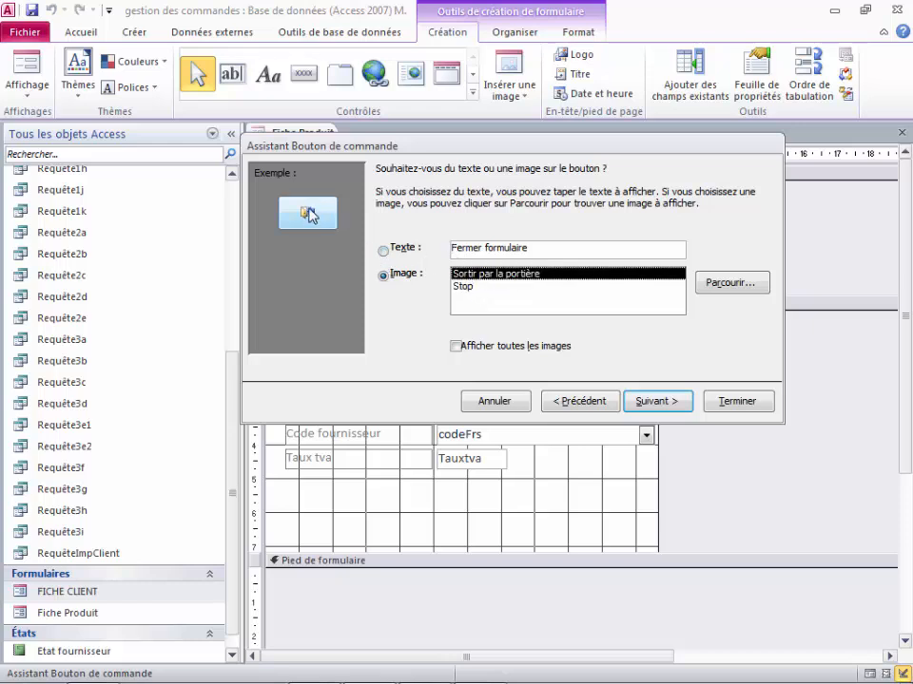
click(656, 401)
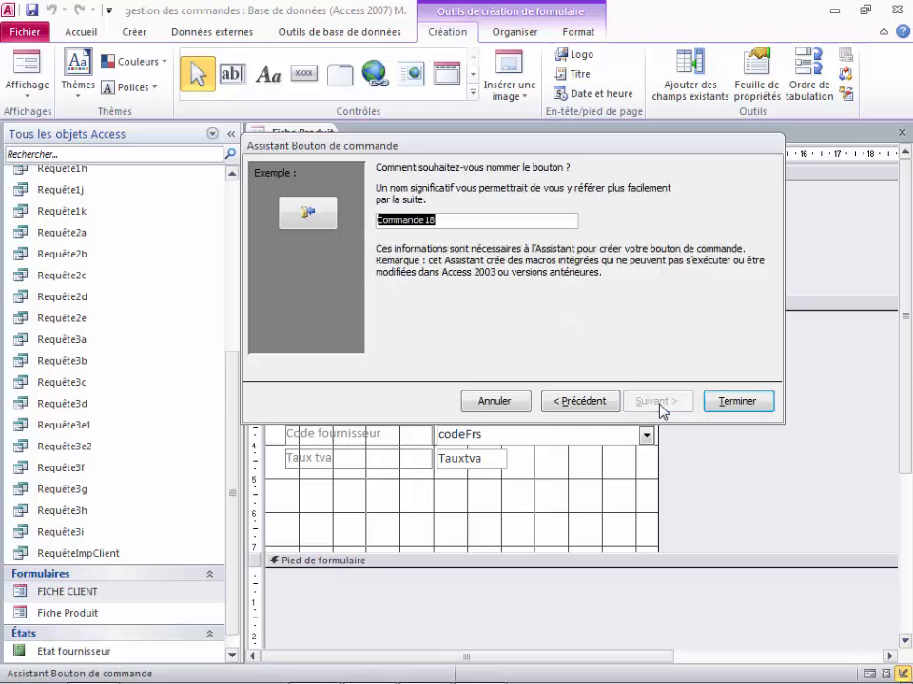
text(Bt)
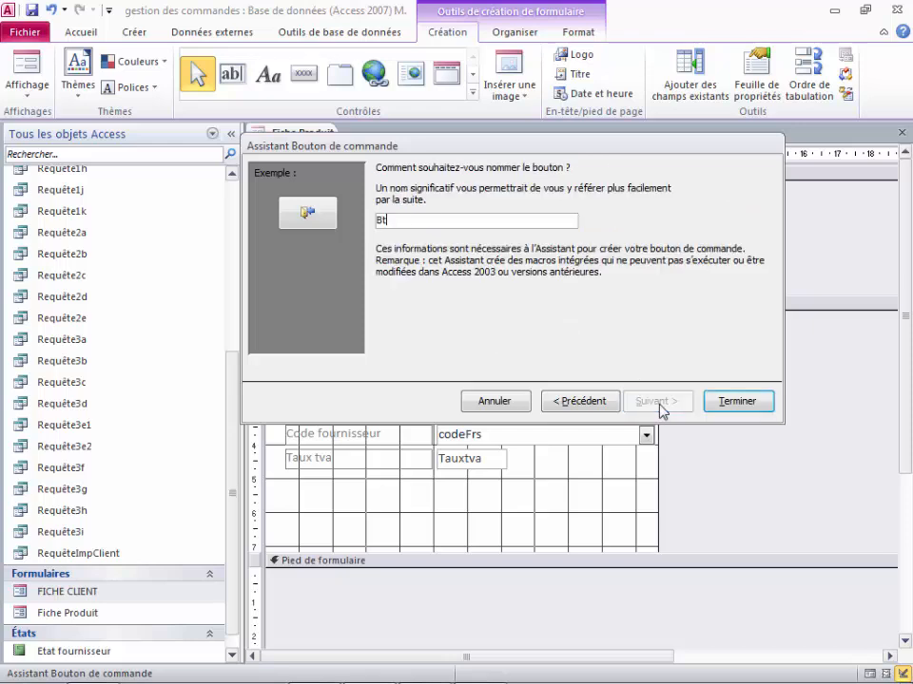
text(nFermer)
click(744, 401)
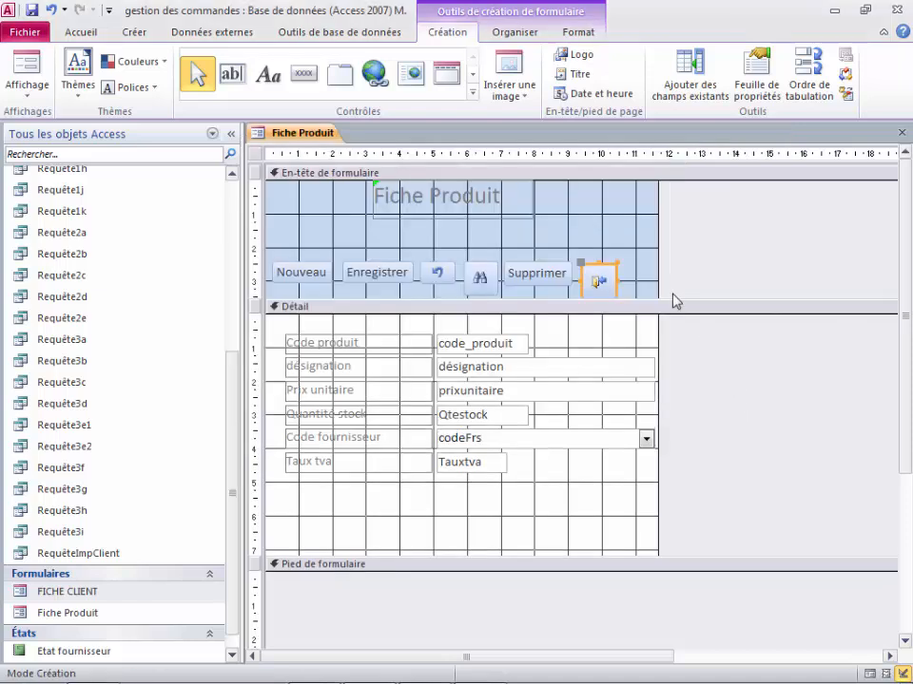
Equalize the height of all six header buttons with the size option Au plus petit
drag(636, 268, 291, 287)
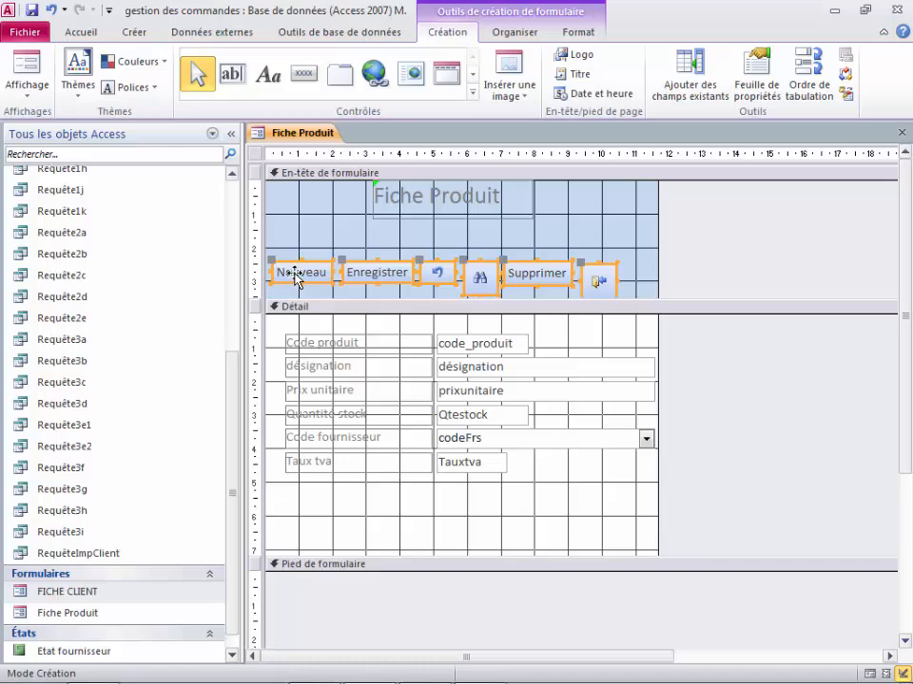
right_click(296, 275)
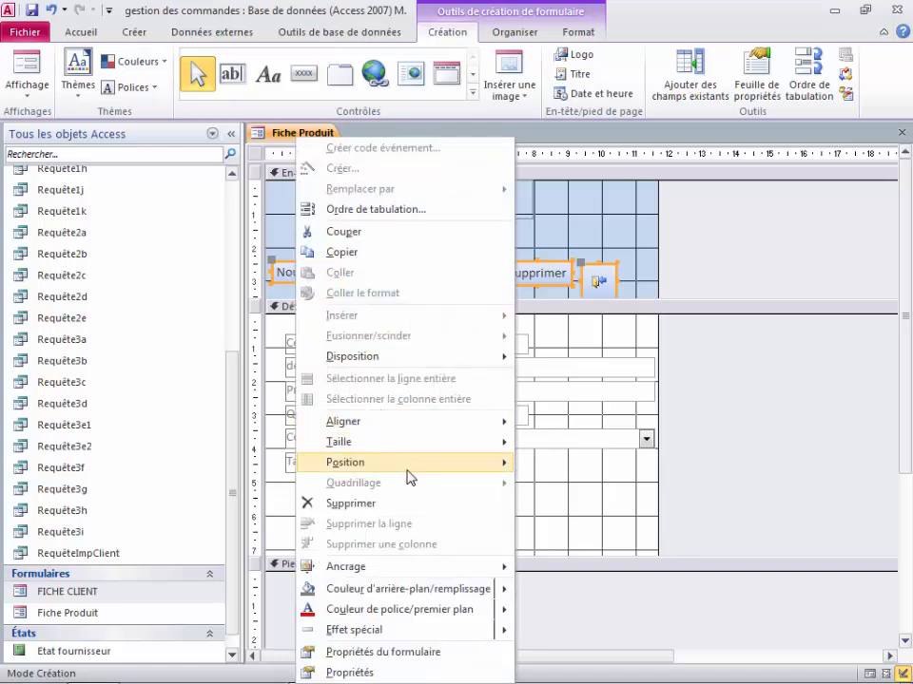
mouse_move(405, 451)
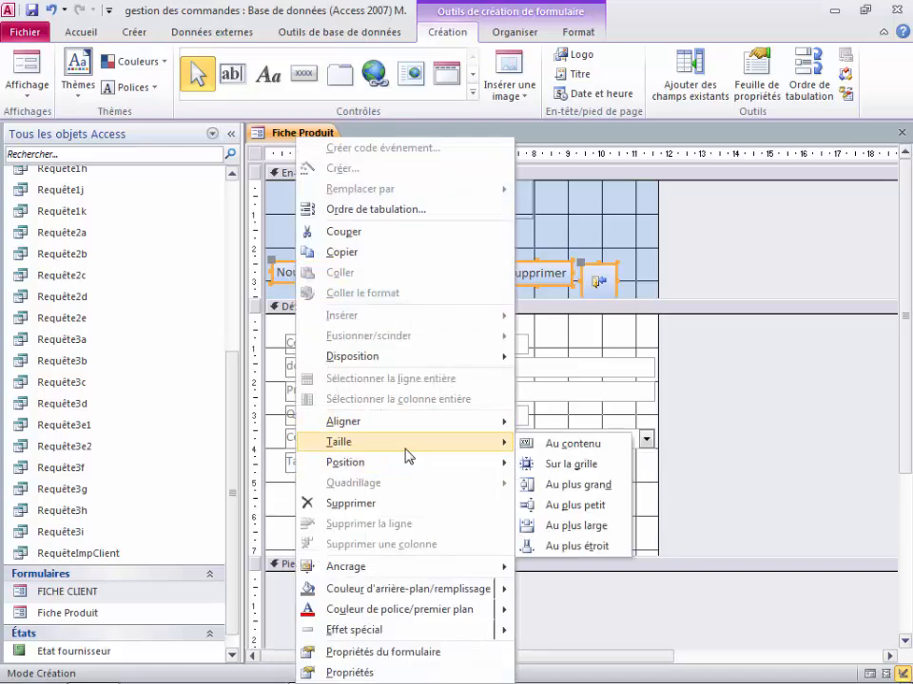
click(571, 507)
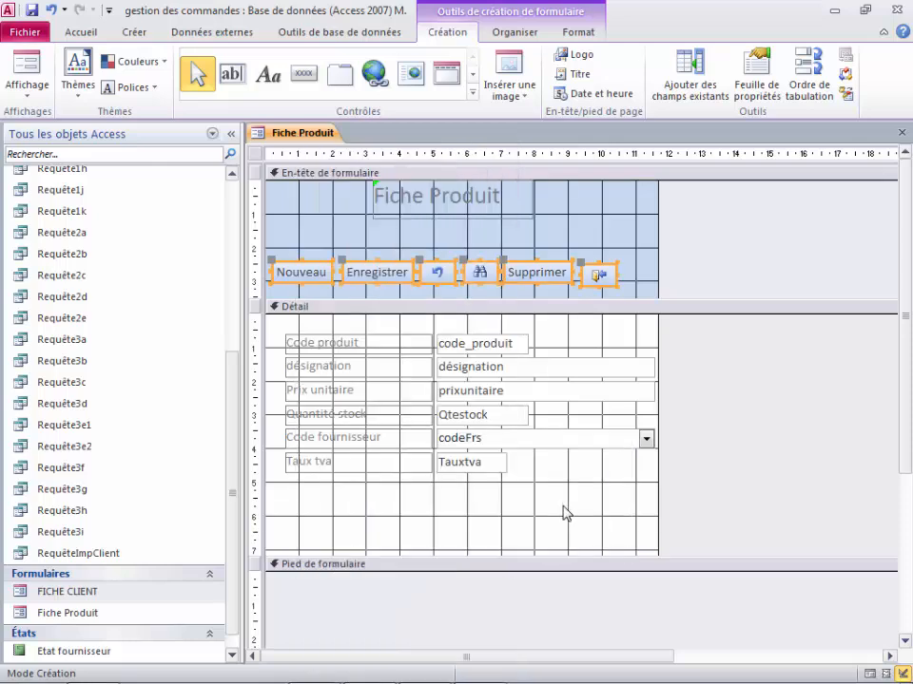
click(635, 297)
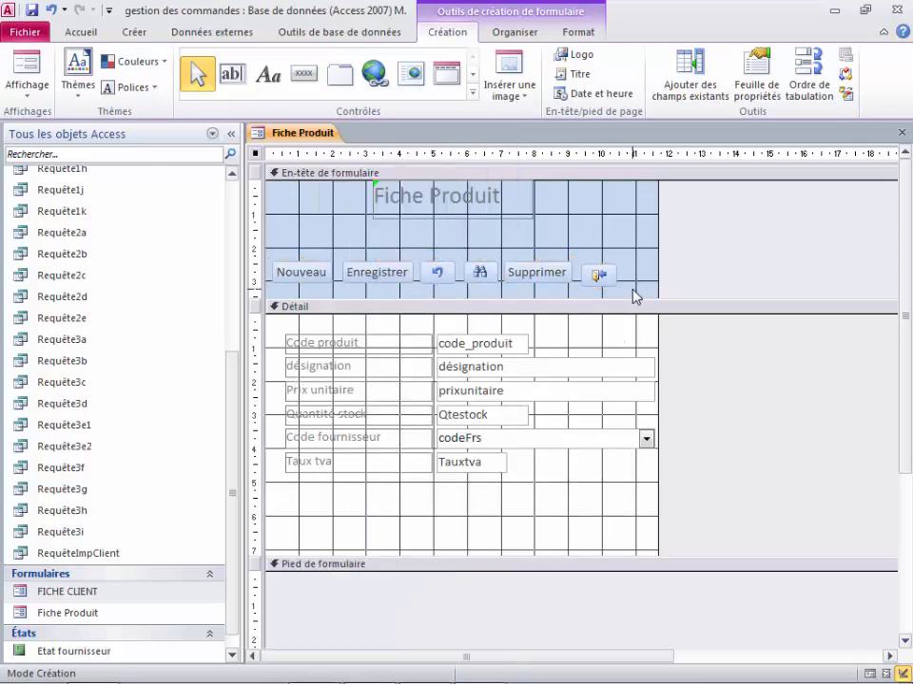
Align all six header buttons along their upper edges with the alignment option Haut
drag(625, 276, 310, 274)
right_click(310, 275)
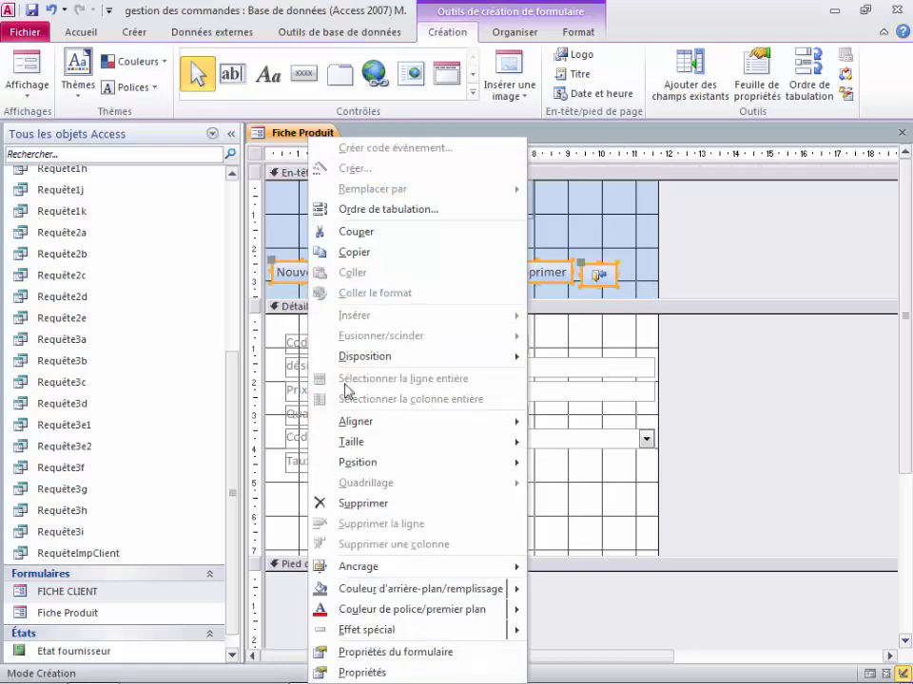
mouse_move(369, 430)
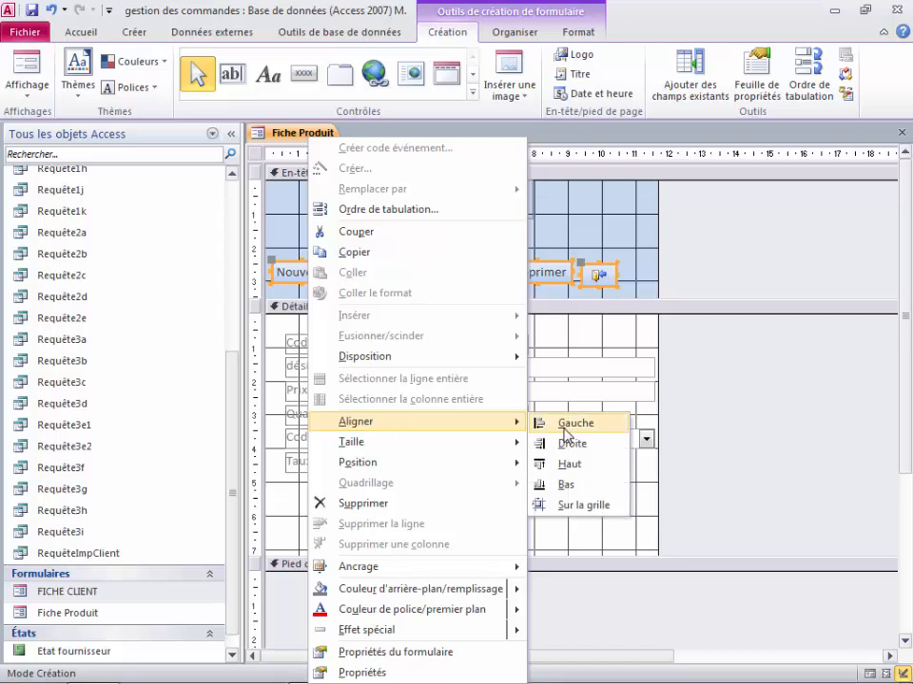
click(584, 466)
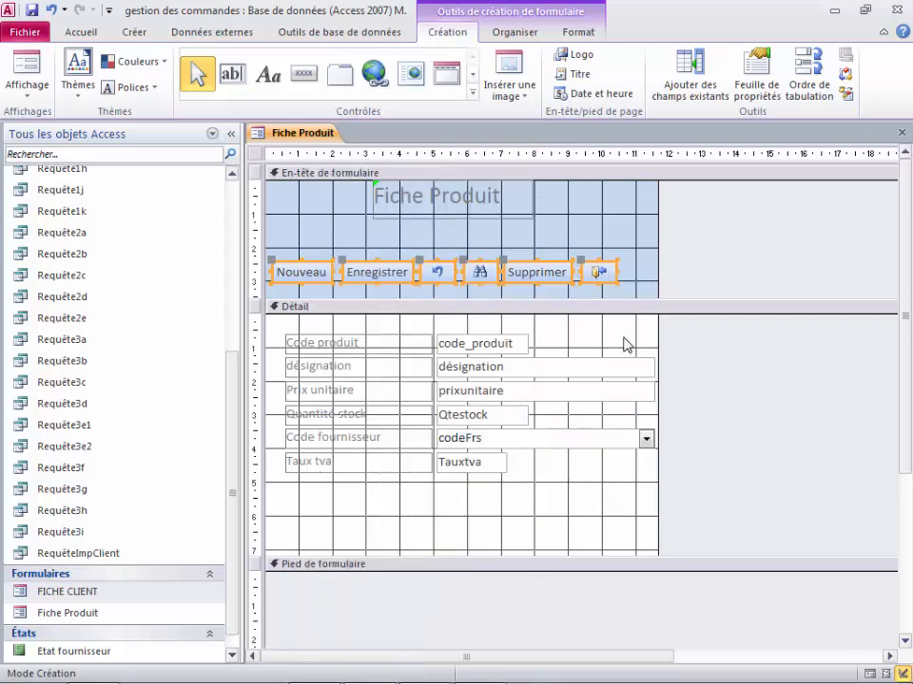
click(629, 296)
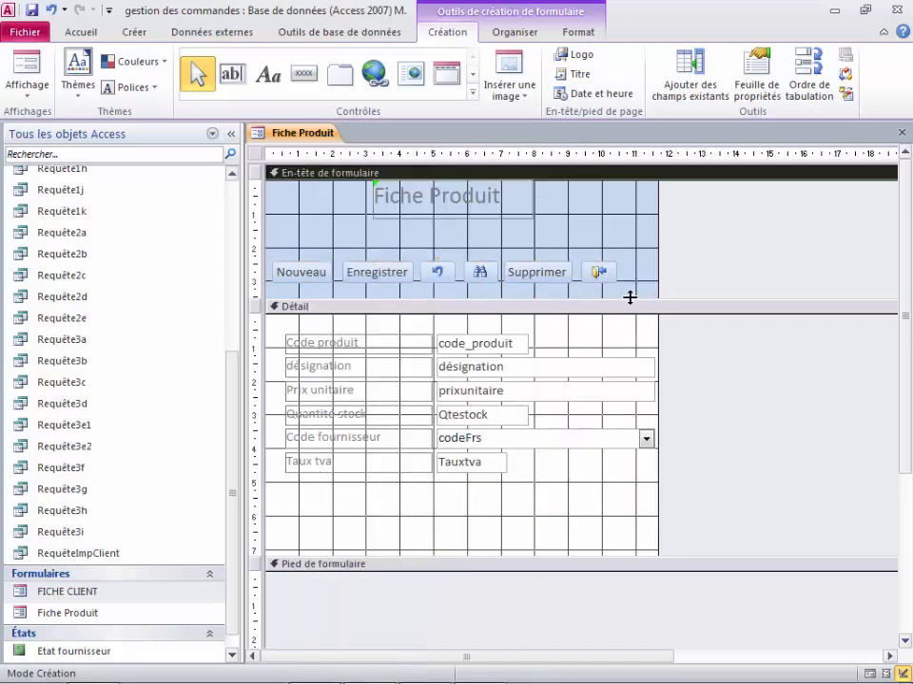
Reduce the form header's height to about 3 cm so it ends just below the command buttons
drag(629, 298, 629, 283)
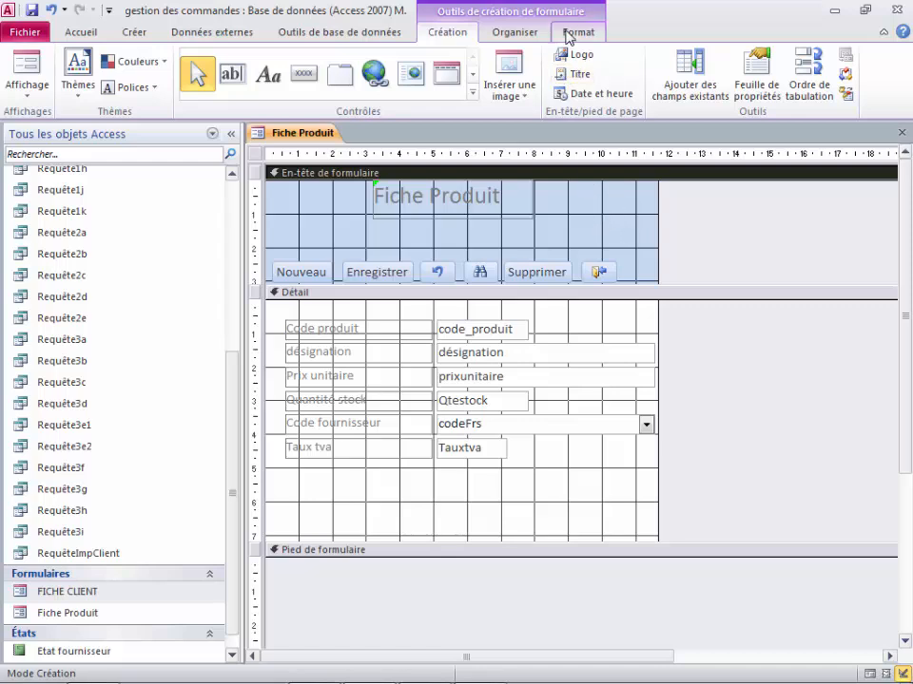
Try light orange, off-white and medium blue-grey background fills on the form header
click(567, 32)
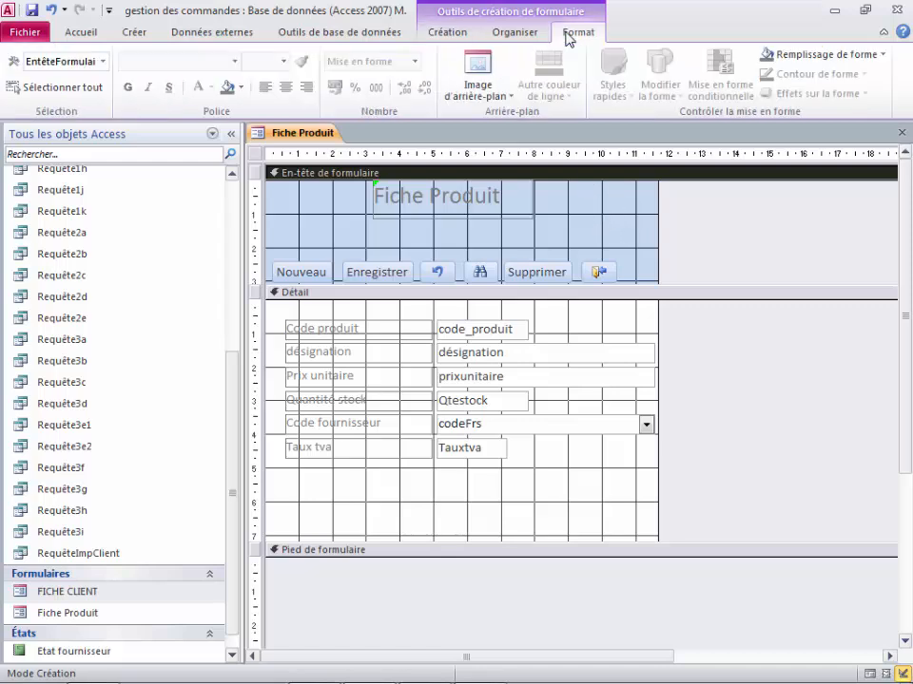
click(243, 88)
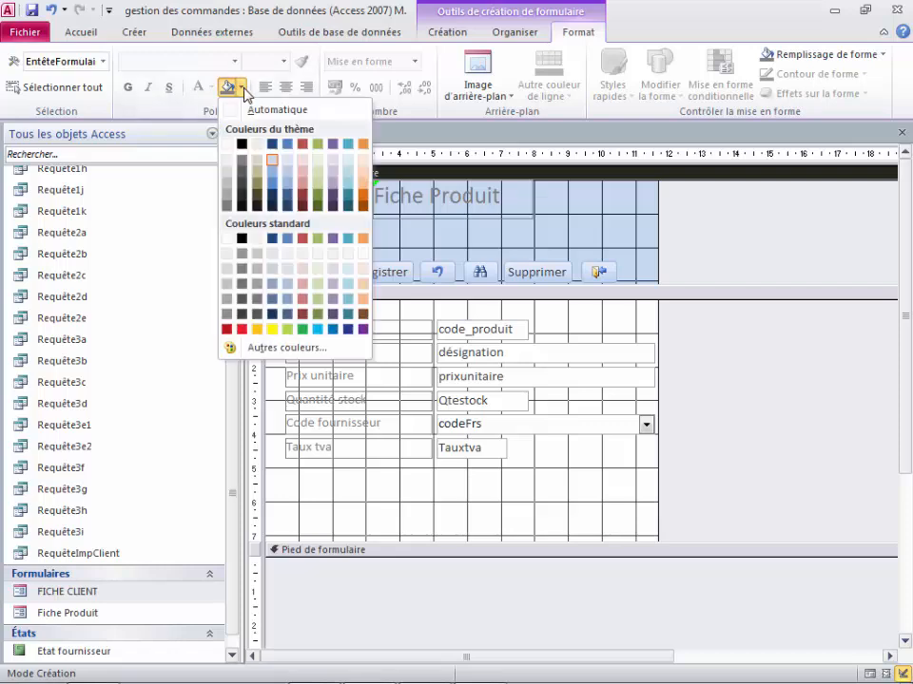
click(363, 174)
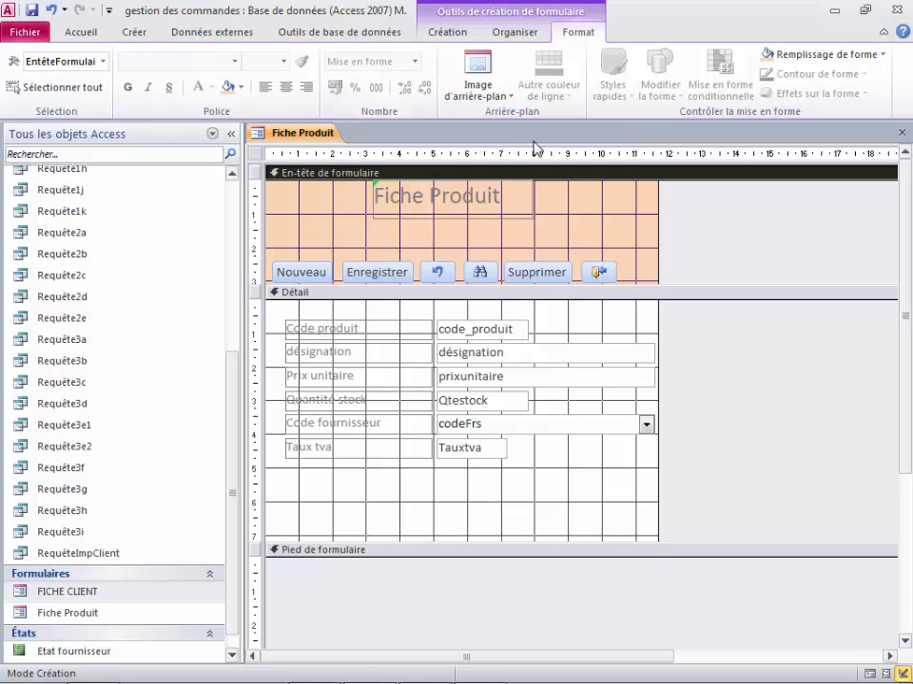
click(241, 87)
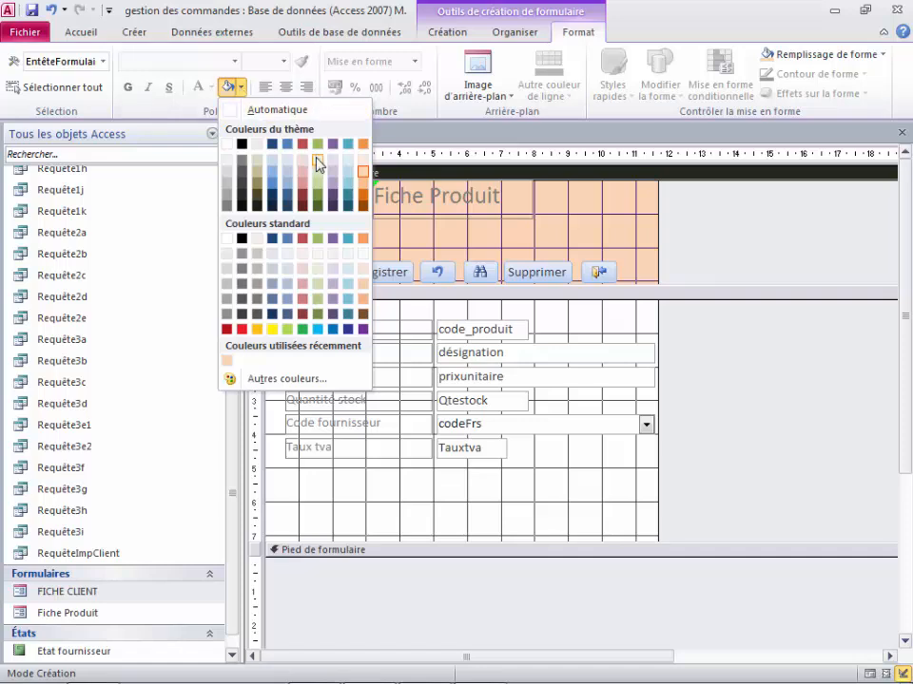
click(318, 255)
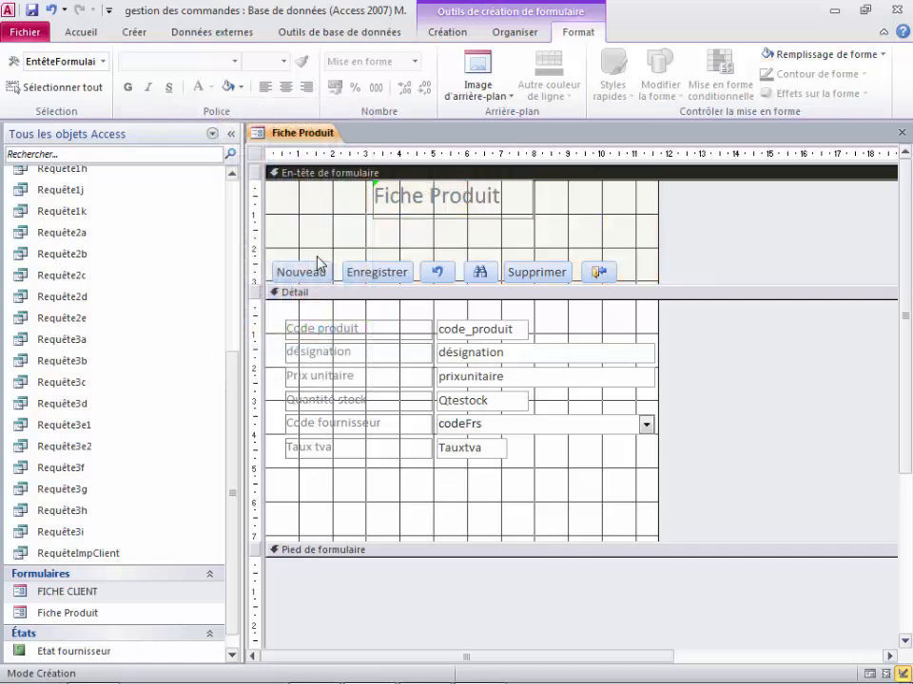
click(242, 86)
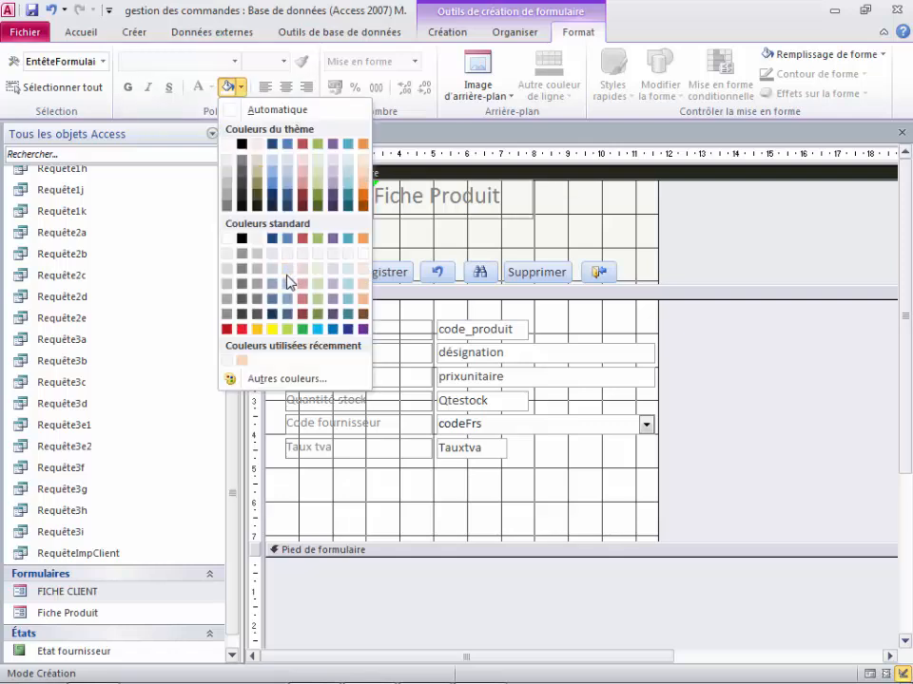
click(287, 284)
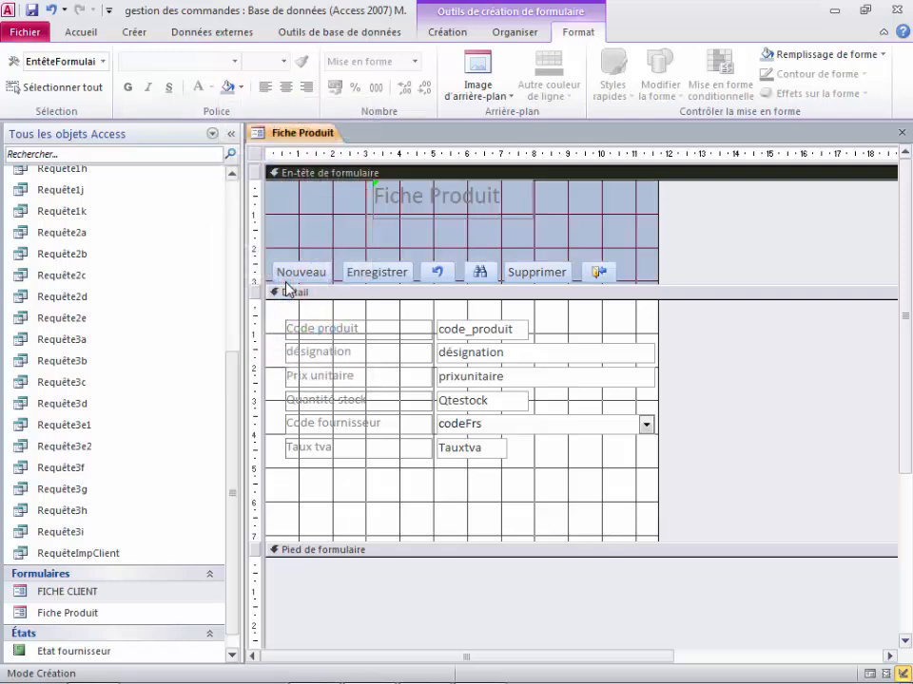
Fill the form header with the pale blue-grey standard colour and extend the form footer to about 1.4 cm high
click(240, 87)
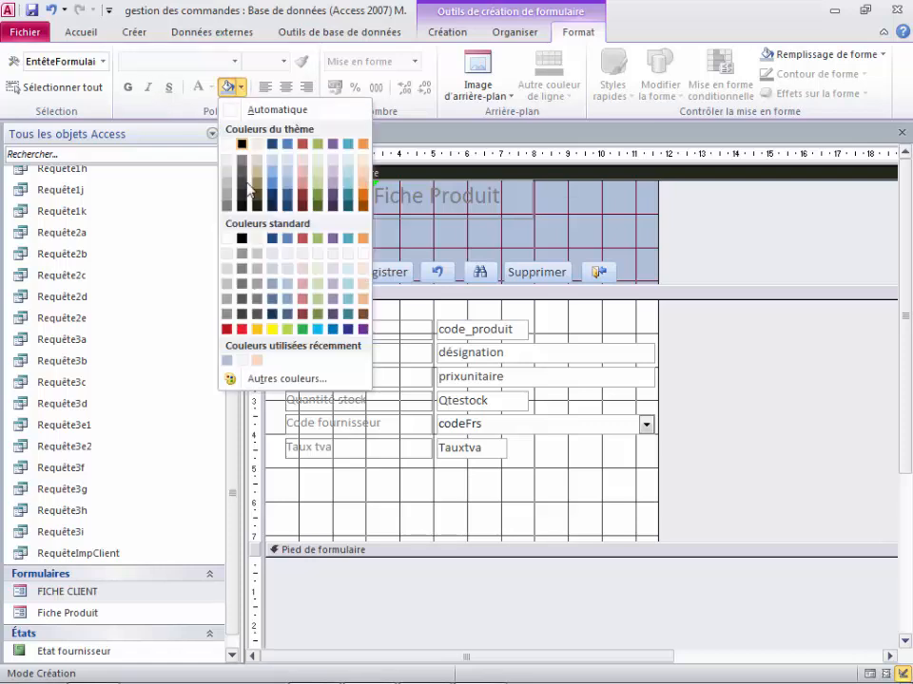
click(287, 270)
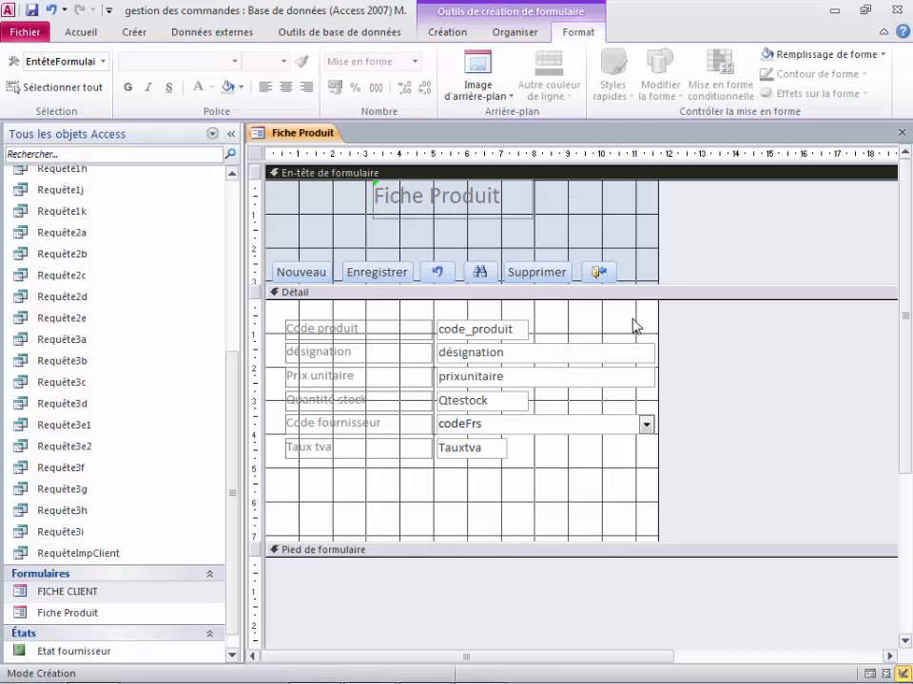
click(646, 556)
drag(646, 557, 651, 602)
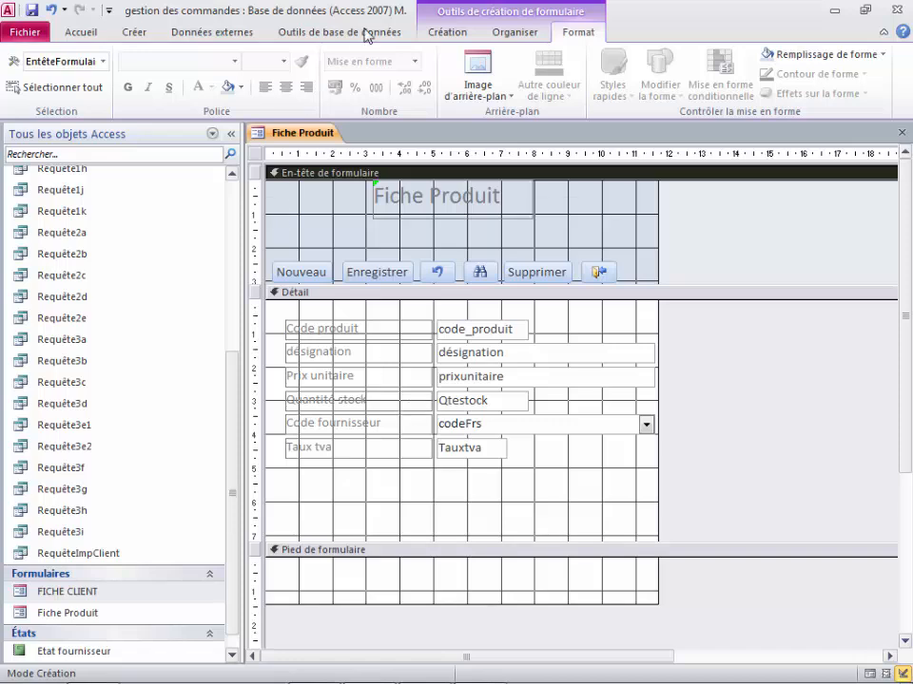
Draw a command button at the start of the form footer with the record navigation action Premier enregistrement
click(458, 34)
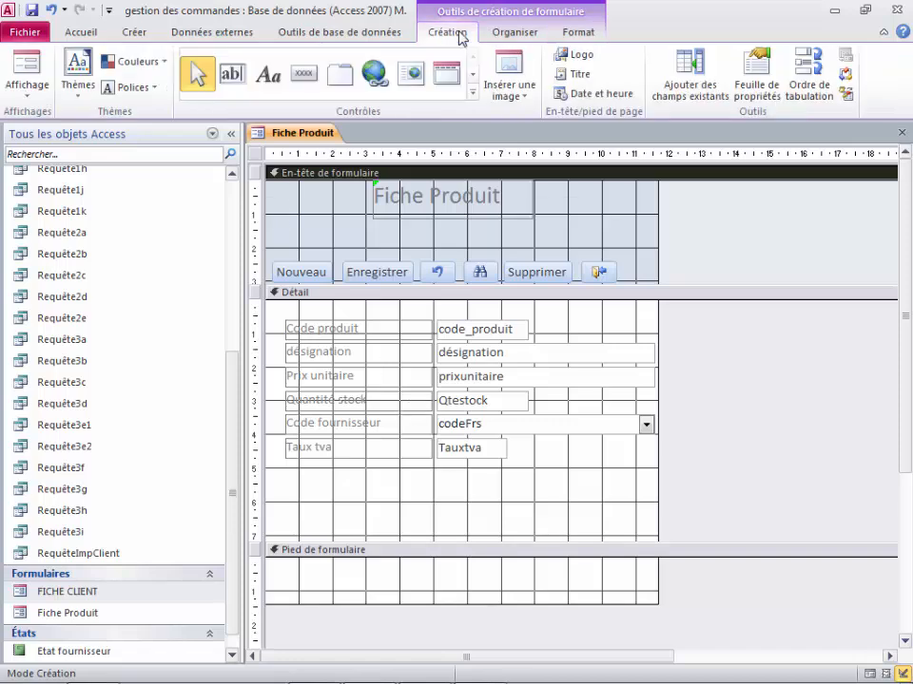
click(295, 76)
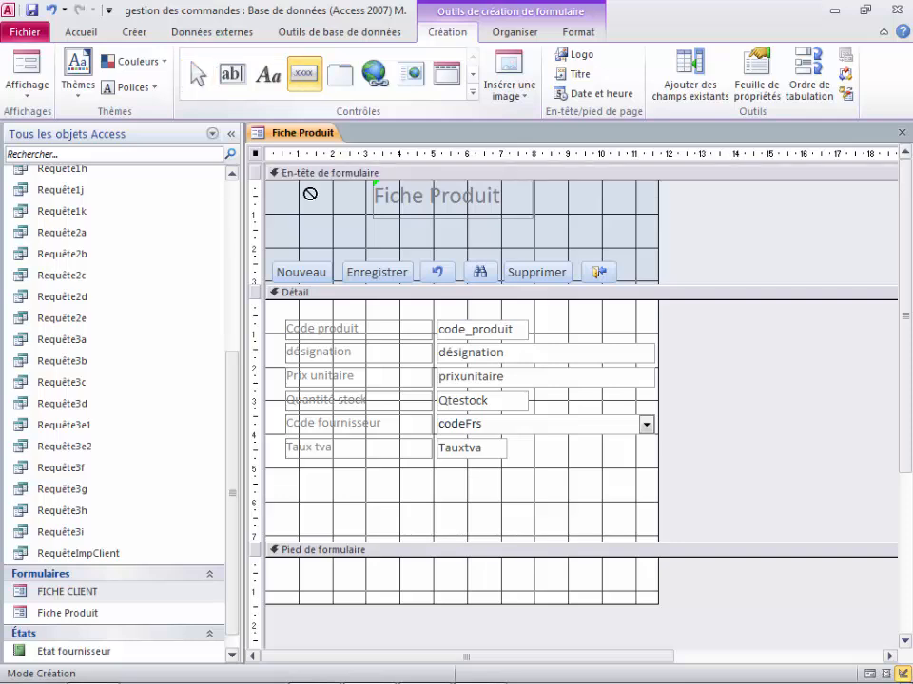
mouse_move(297, 564)
mouse_down()
mouse_move(339, 581)
mouse_move(342, 597)
mouse_up()
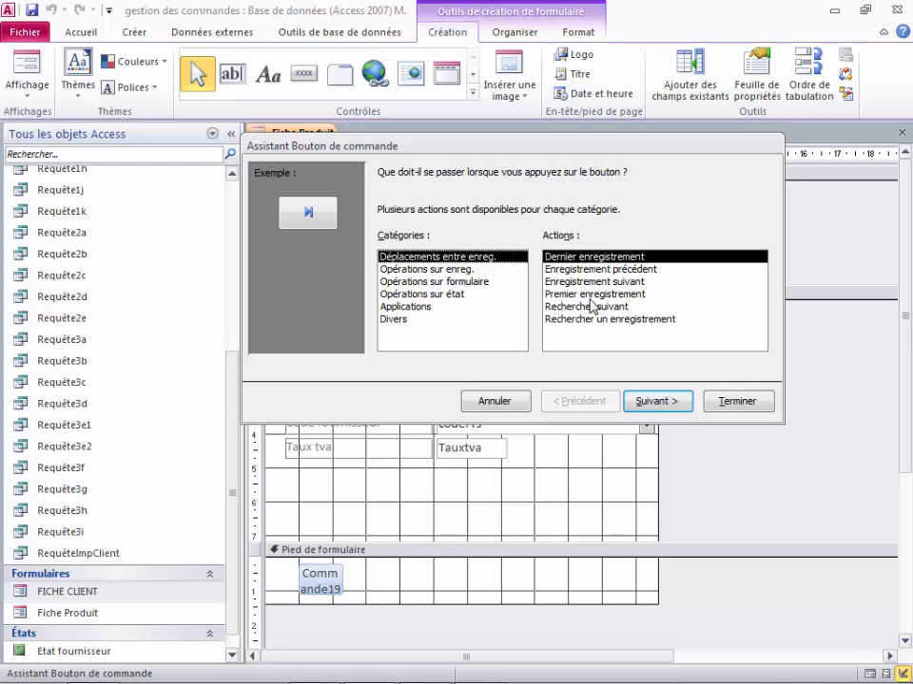
click(557, 295)
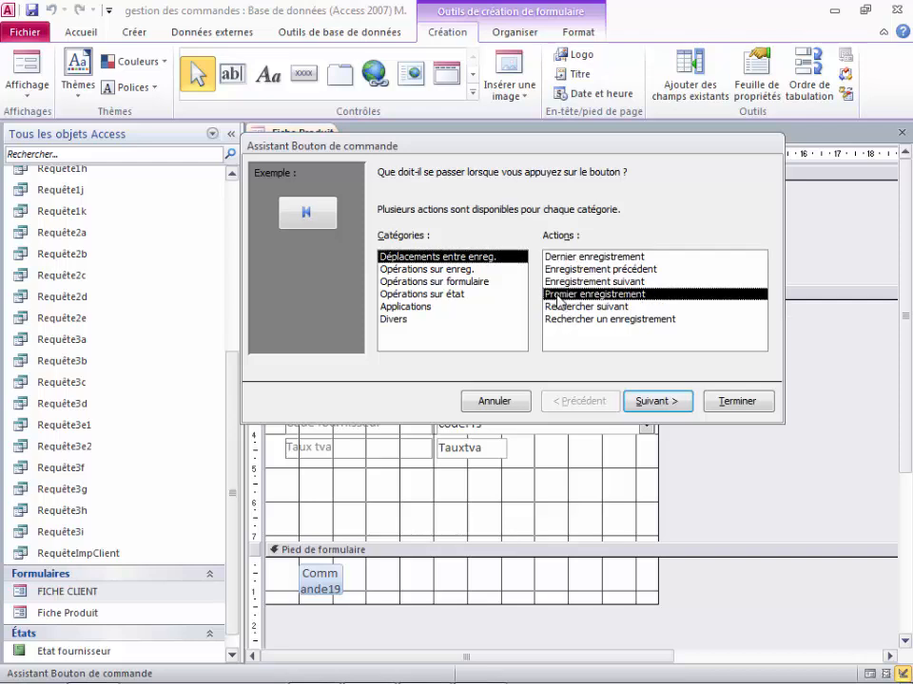
mouse_move(628, 682)
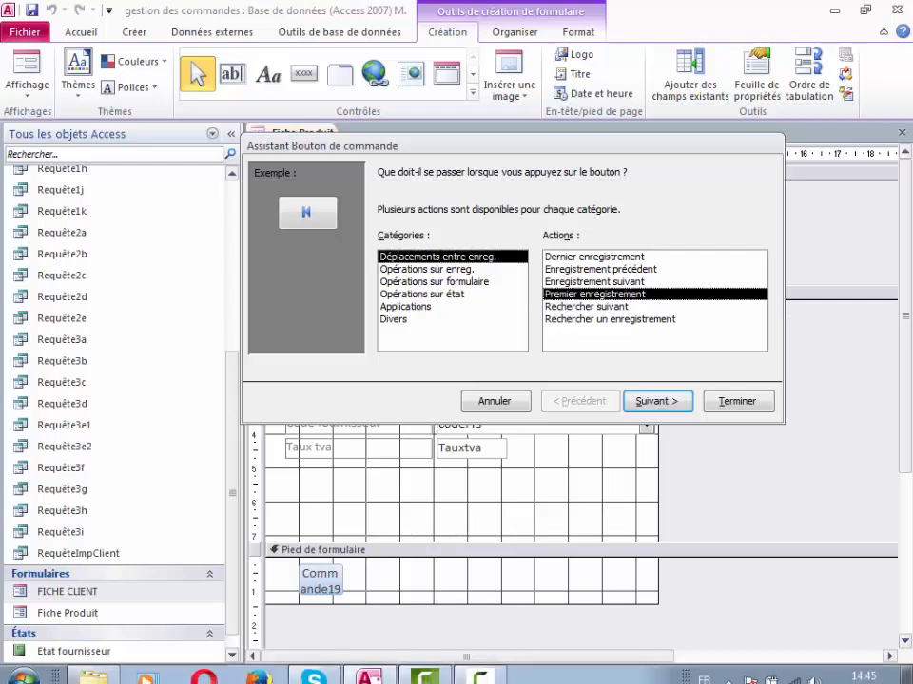
click(478, 673)
click(727, 651)
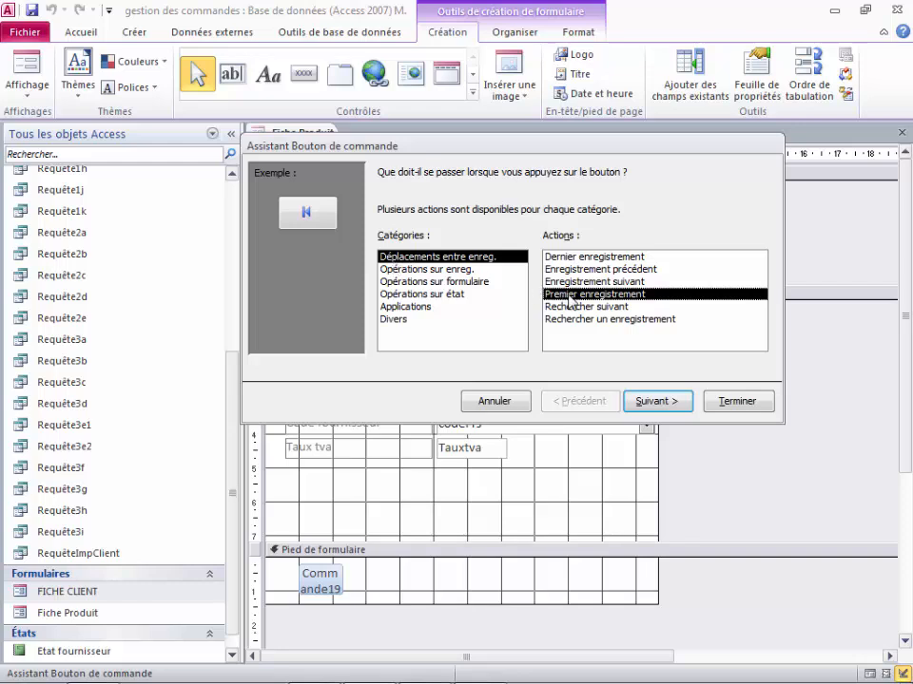
Keep the image Atteindre premier for the first-record button and finish it with the name BtnPremier
click(667, 402)
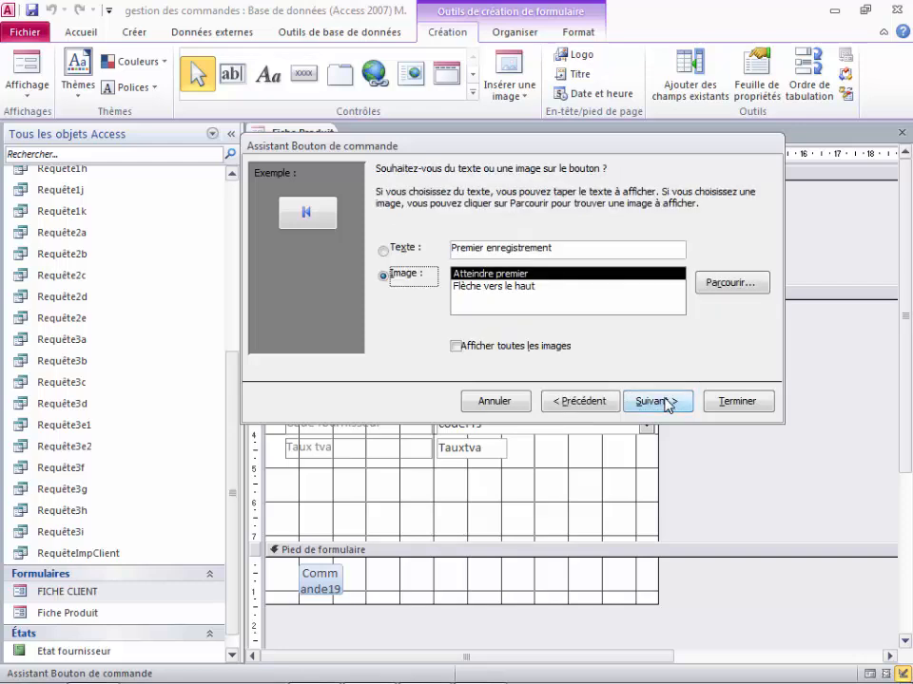
click(667, 402)
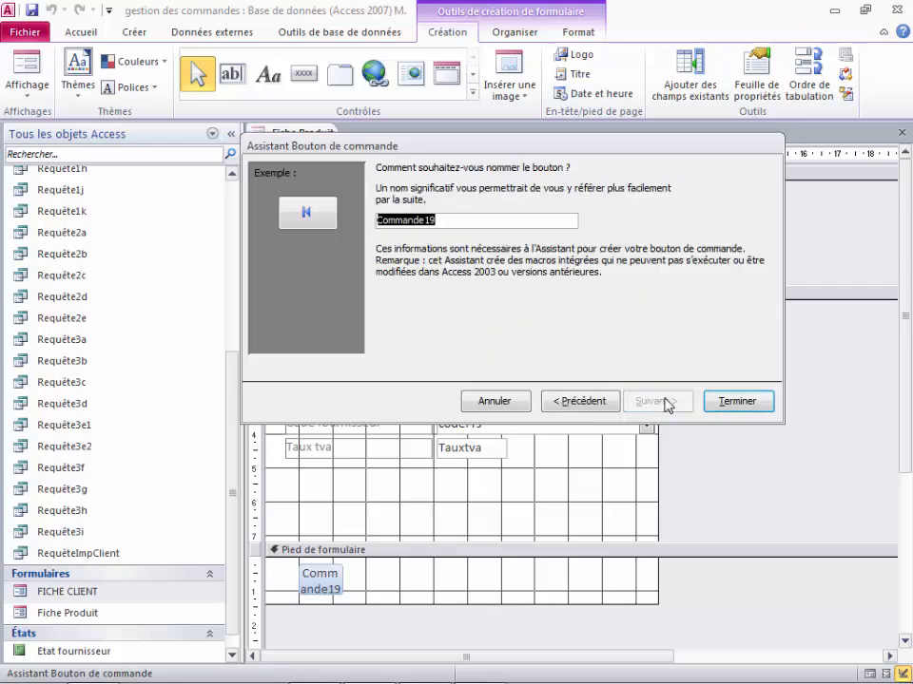
text(Btn)
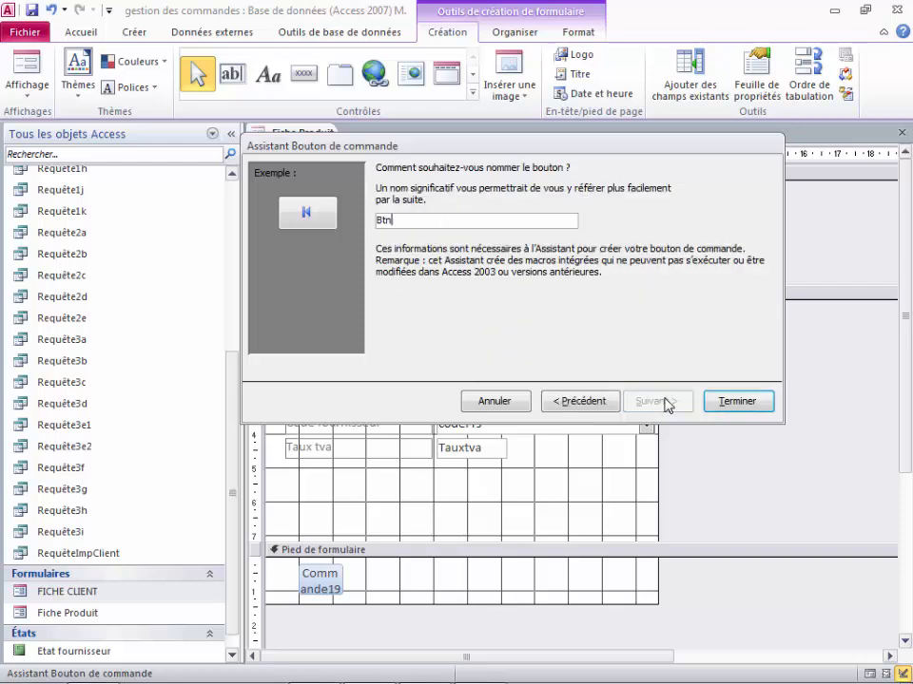
text(Premier)
click(738, 401)
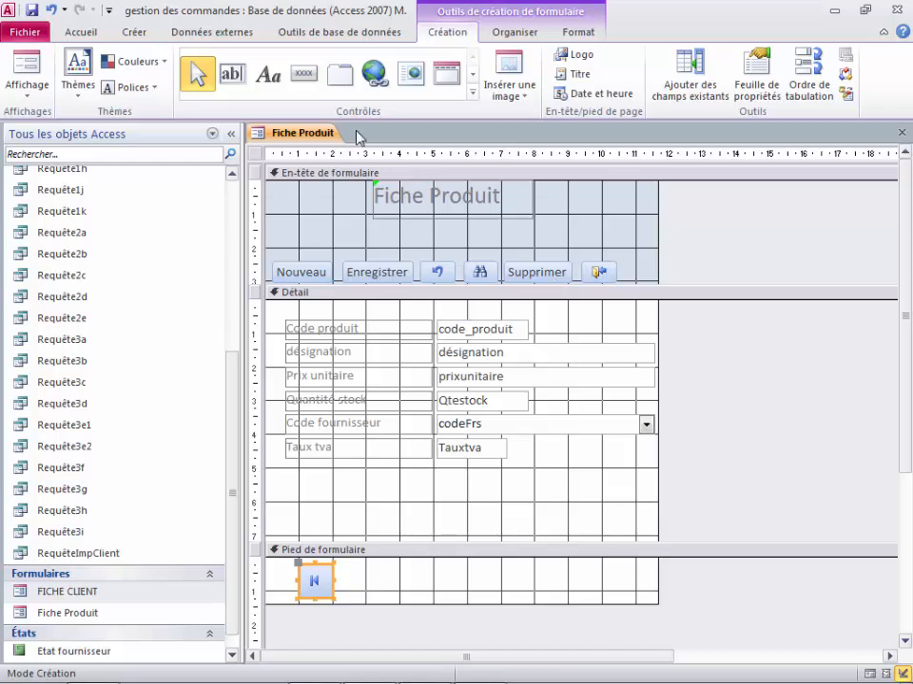
Add a second footer command button with the action Enregistrement précédent, keeping its default image and naming it Btnprecedent
click(303, 74)
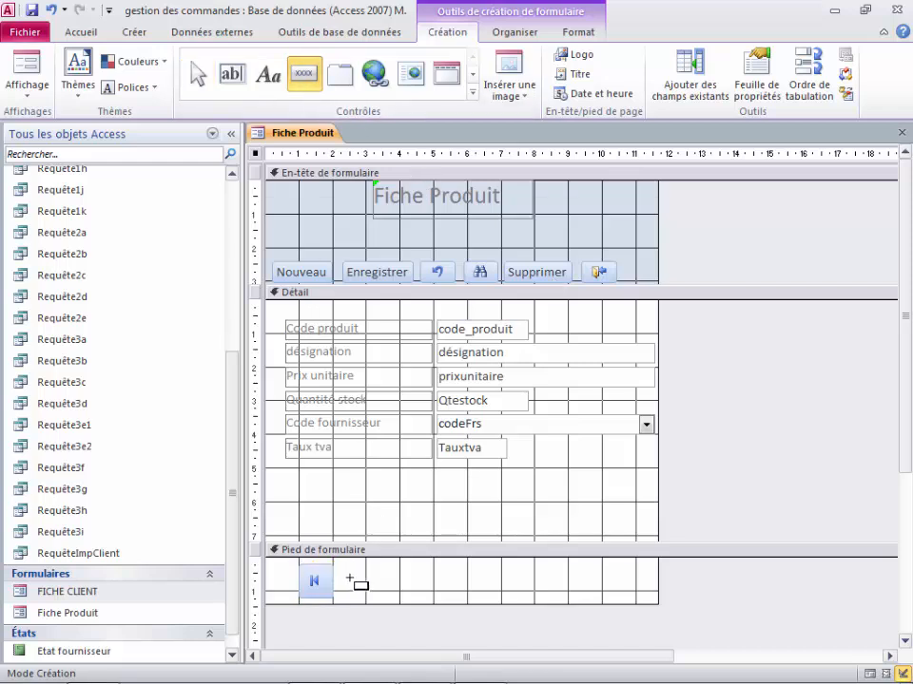
mouse_move(348, 565)
mouse_down()
mouse_move(365, 591)
mouse_move(390, 601)
mouse_up()
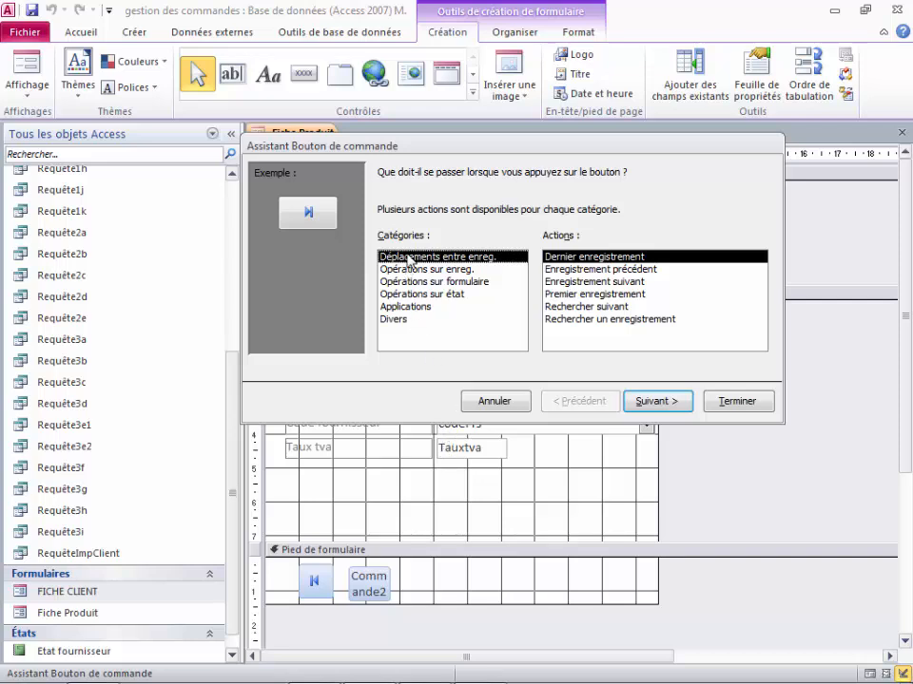
click(575, 270)
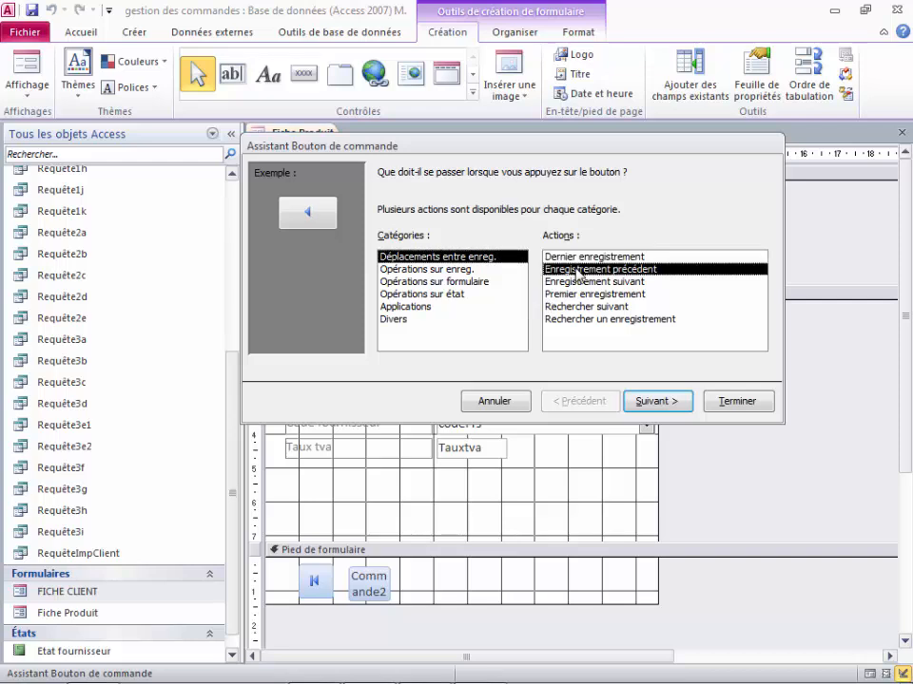
click(665, 402)
click(665, 402)
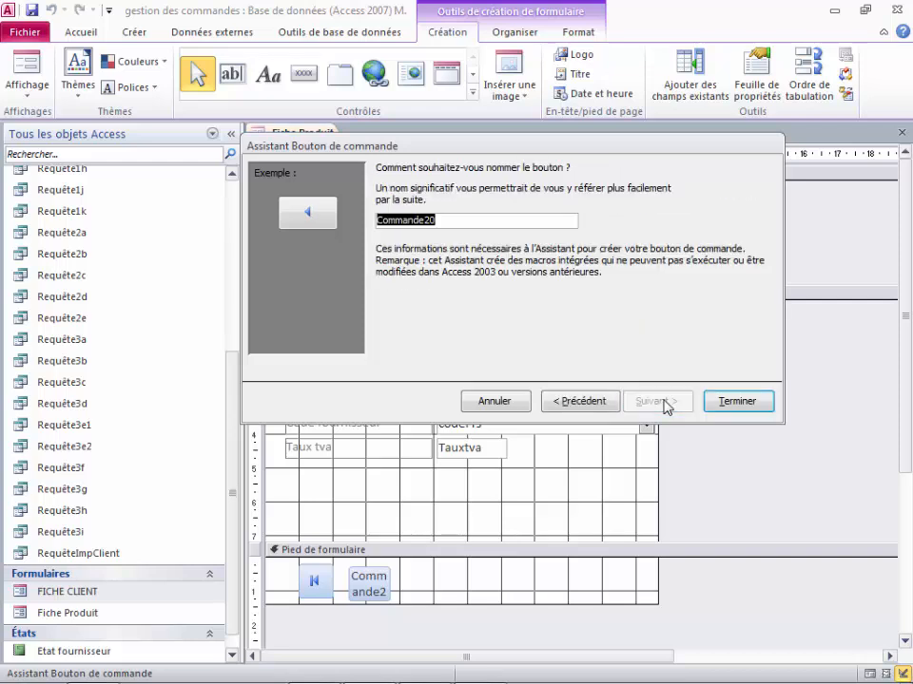
text(Btnpre)
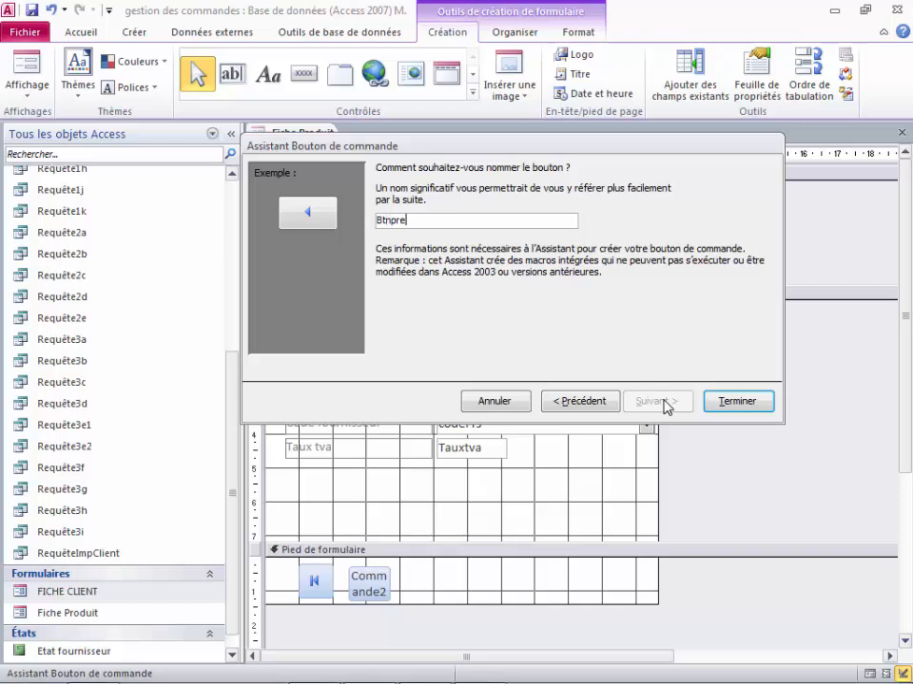
text(cedent)
click(737, 401)
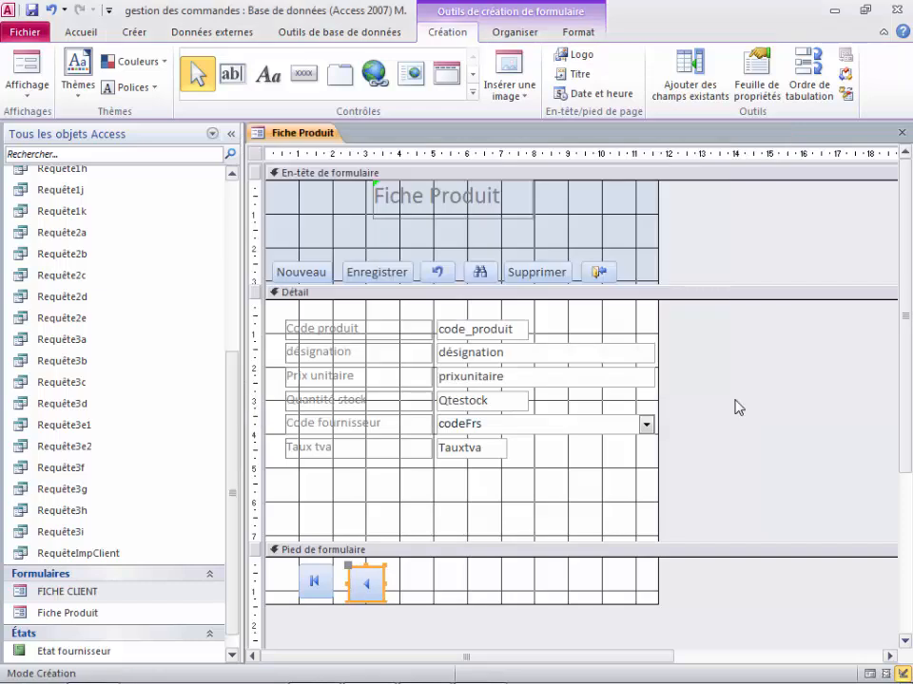
Add a third footer command button with the action Enregistrement suivant, the image Atteindre Suivant and the name BtnSuivant
click(305, 73)
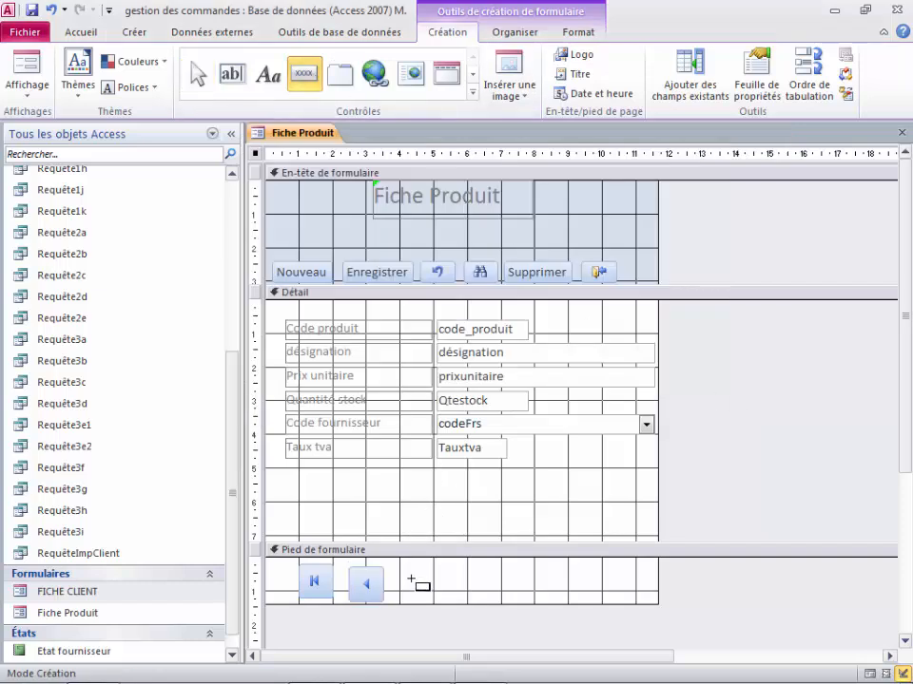
drag(411, 571, 447, 600)
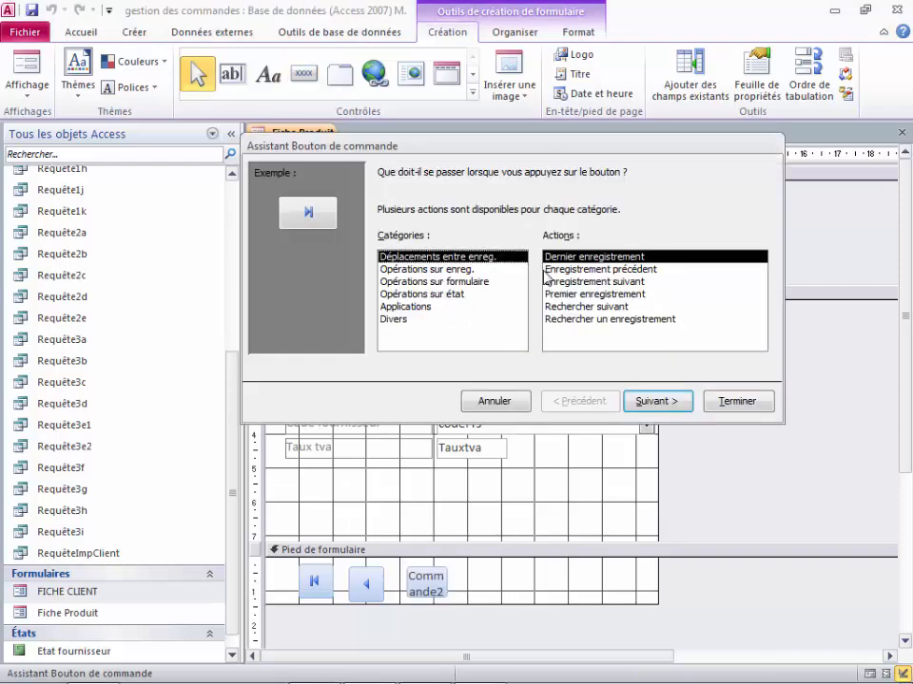
click(576, 282)
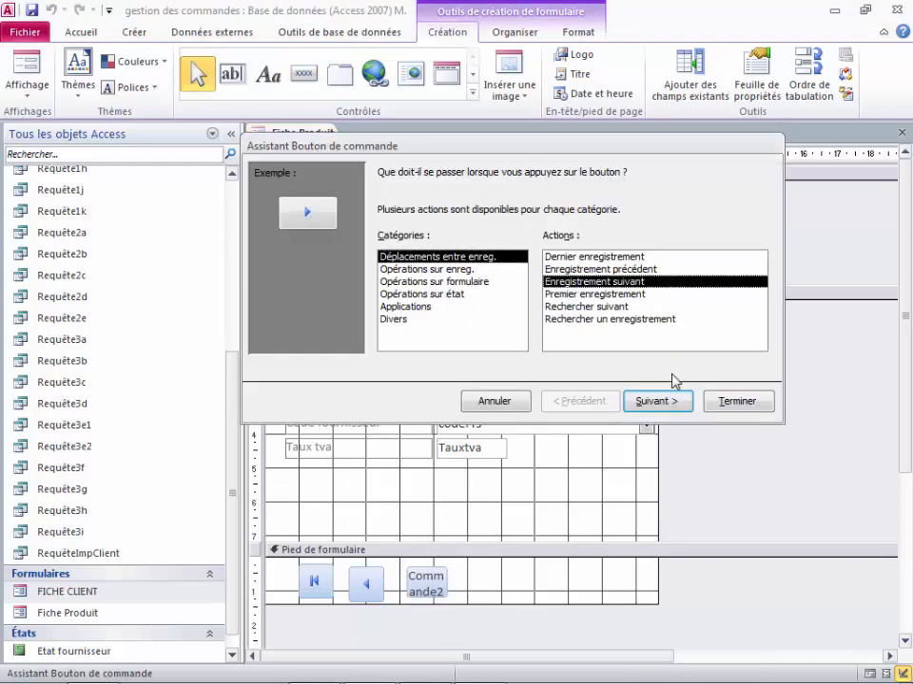
click(669, 402)
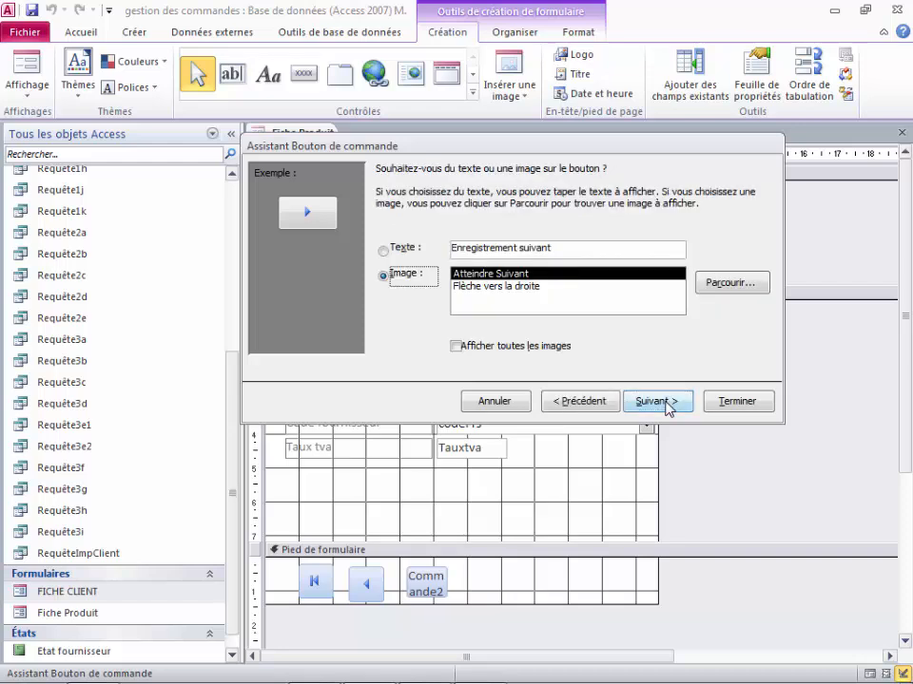
click(665, 402)
text(B)
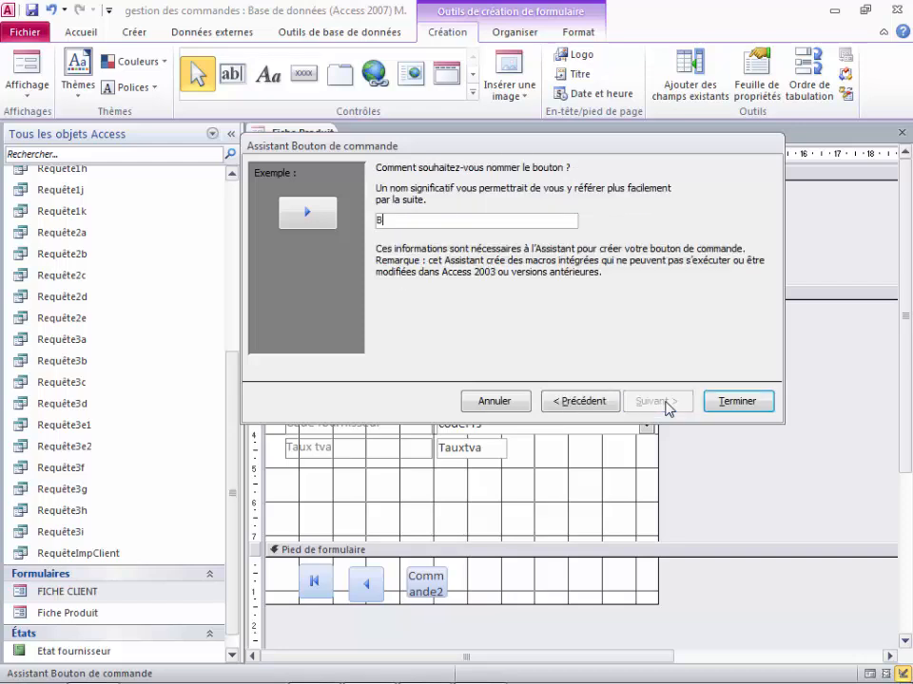
text(tnSuivant)
click(736, 402)
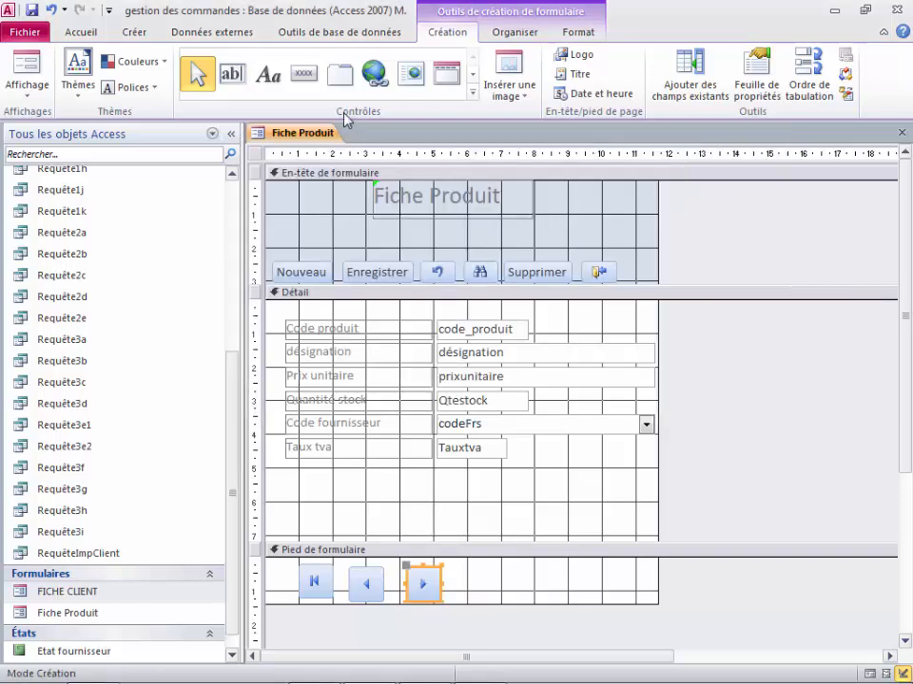
Add a fourth footer command button with the action Dernier enregistrement, the image Atteindre dernier and the name btnDernier
click(303, 72)
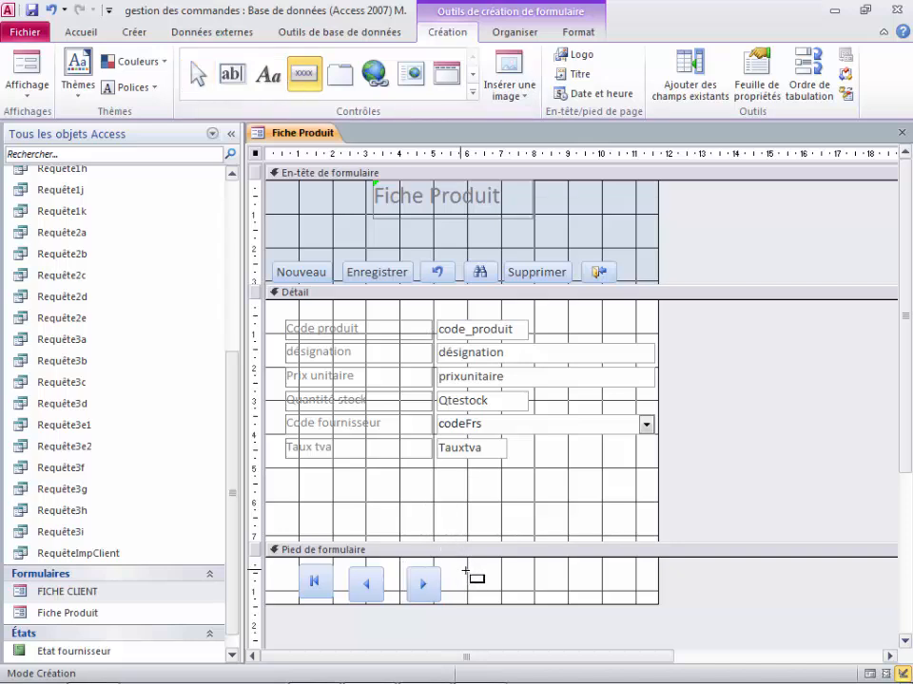
drag(461, 570, 507, 592)
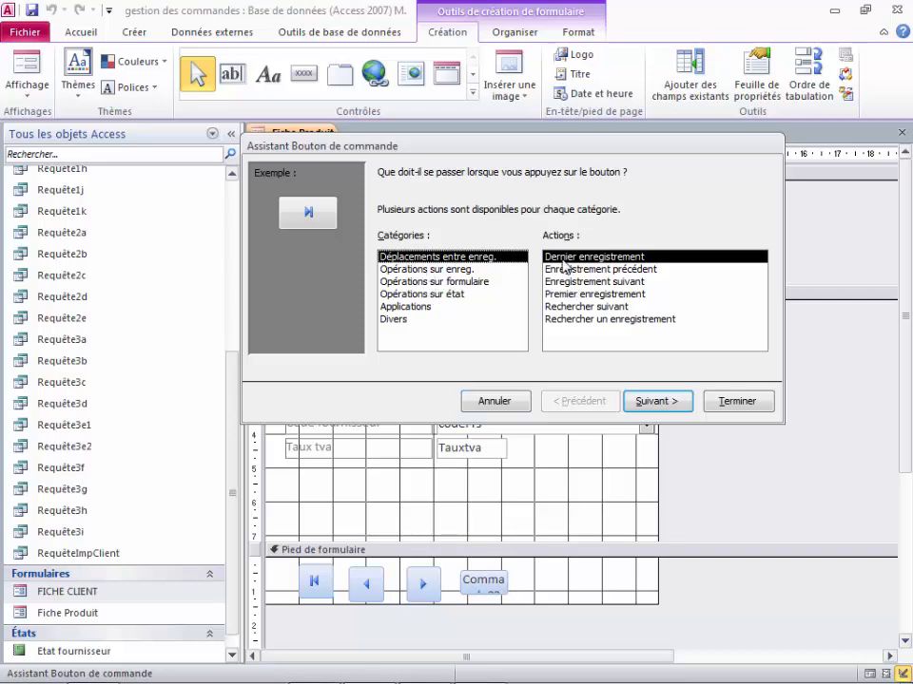
click(652, 405)
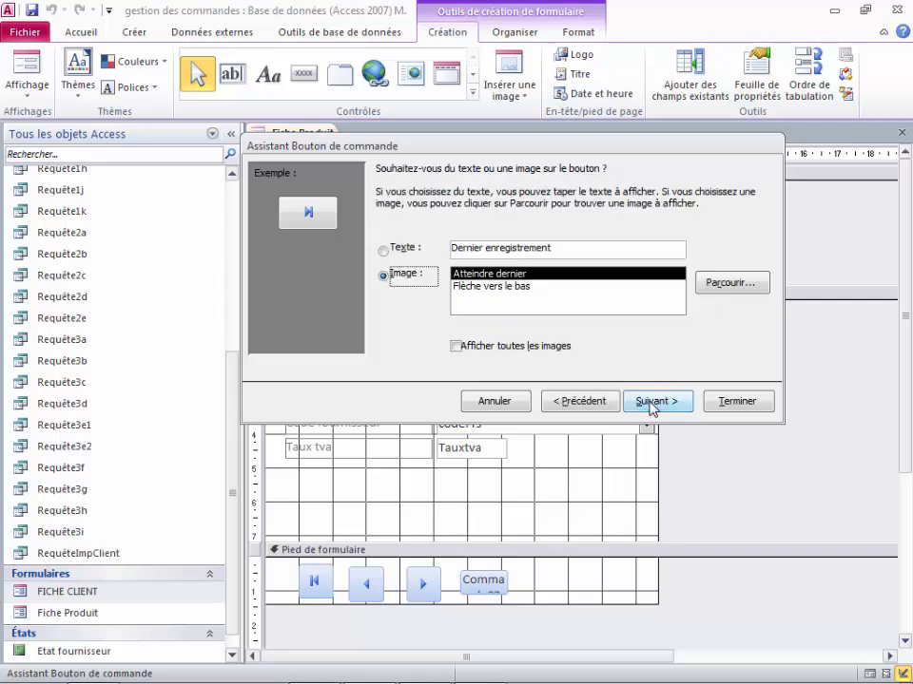
click(652, 401)
text(bt)
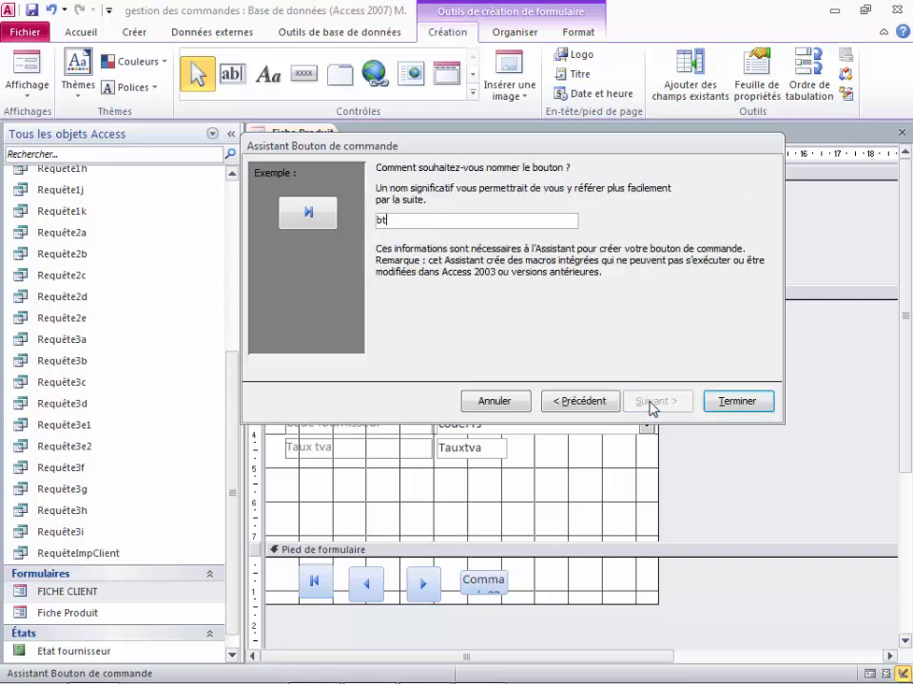
text(nDernier)
click(751, 402)
Size the four footer navigation buttons with Au plus petit and align them with Haut
drag(568, 582, 320, 582)
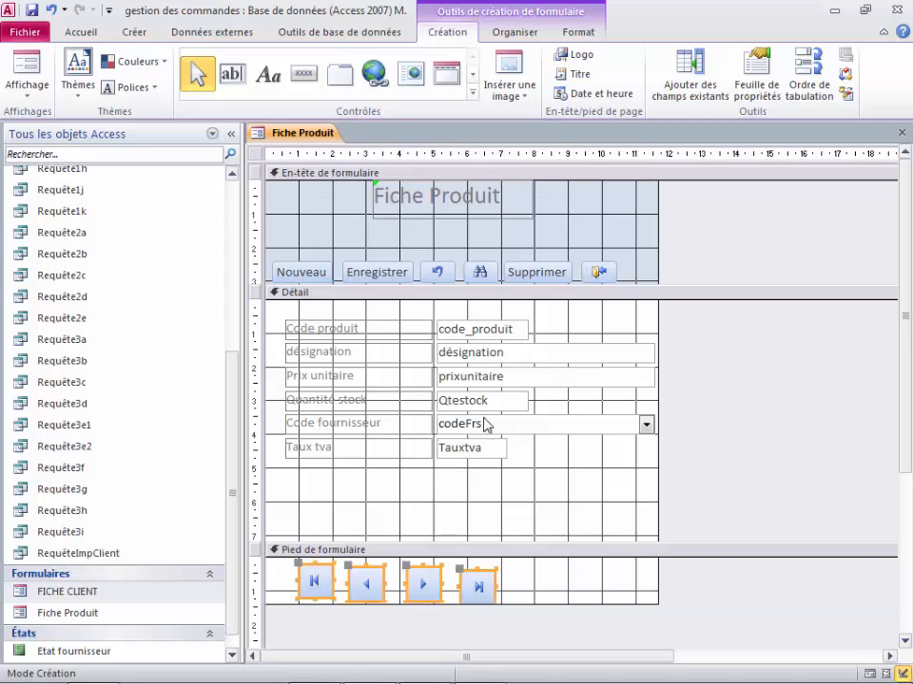
right_click(473, 583)
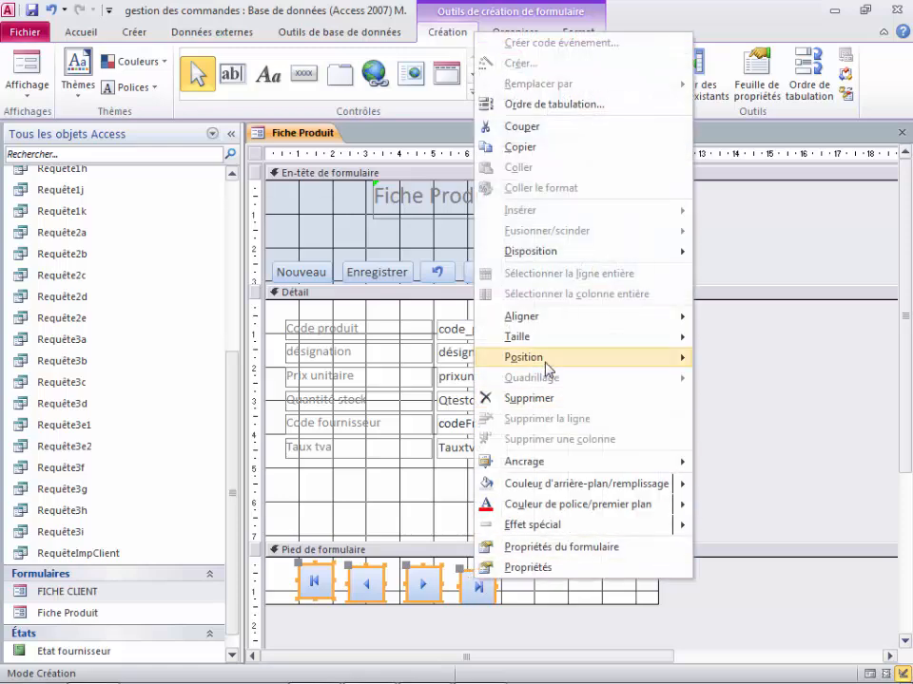
mouse_move(546, 348)
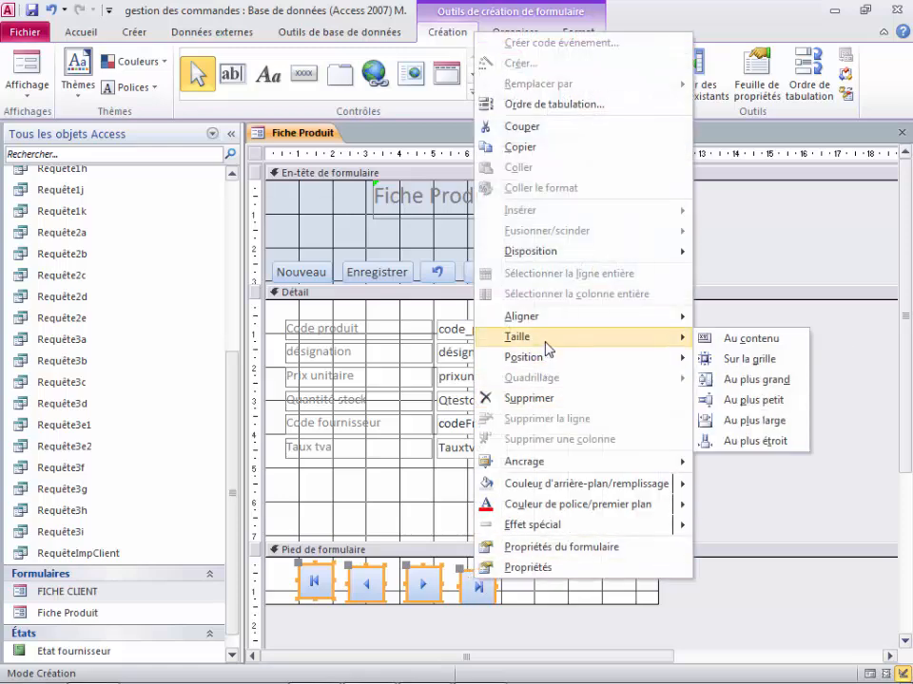
click(765, 404)
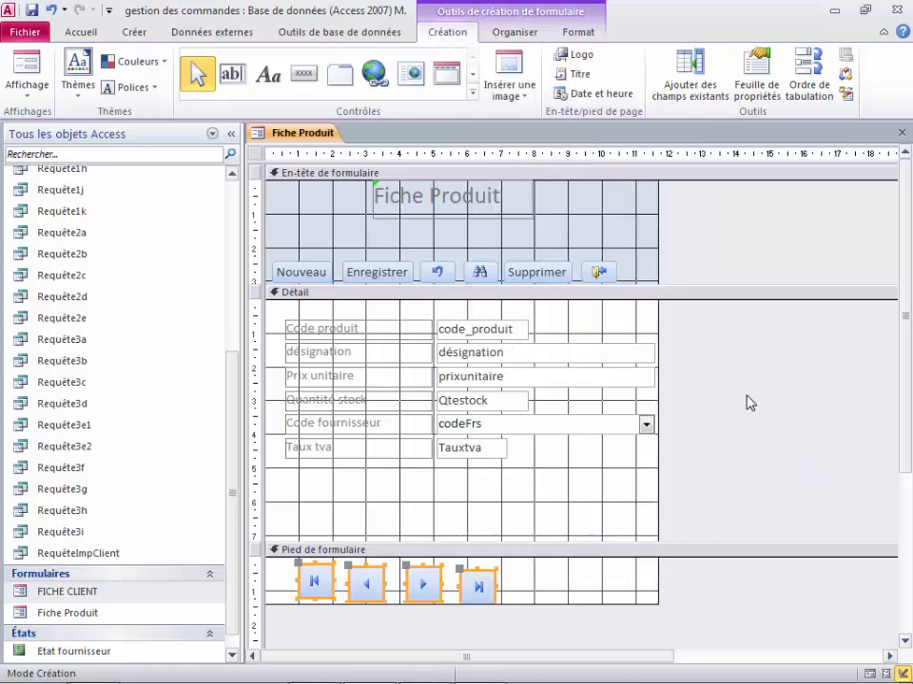
right_click(468, 582)
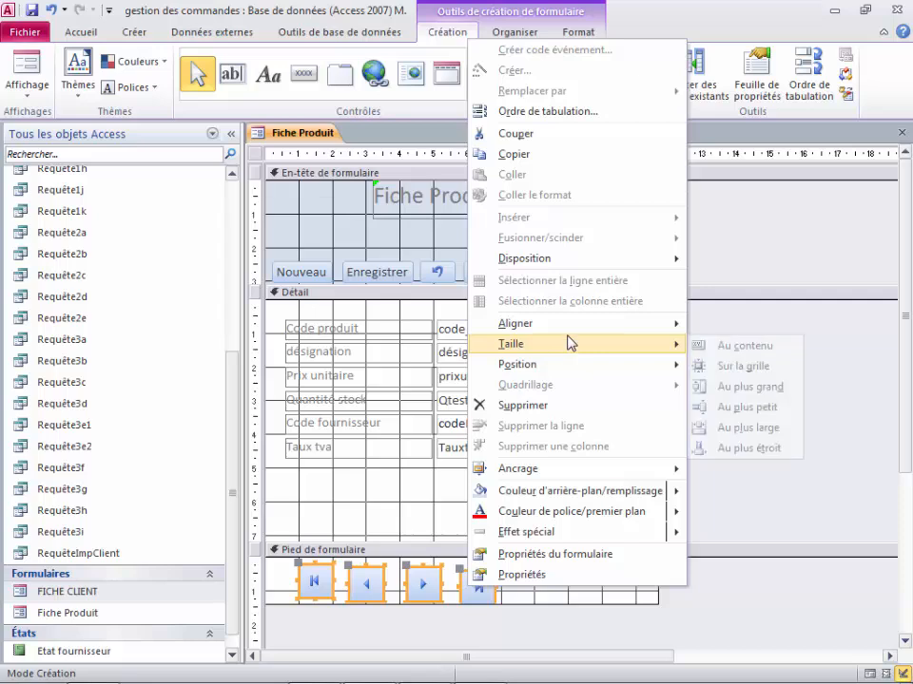
mouse_move(570, 325)
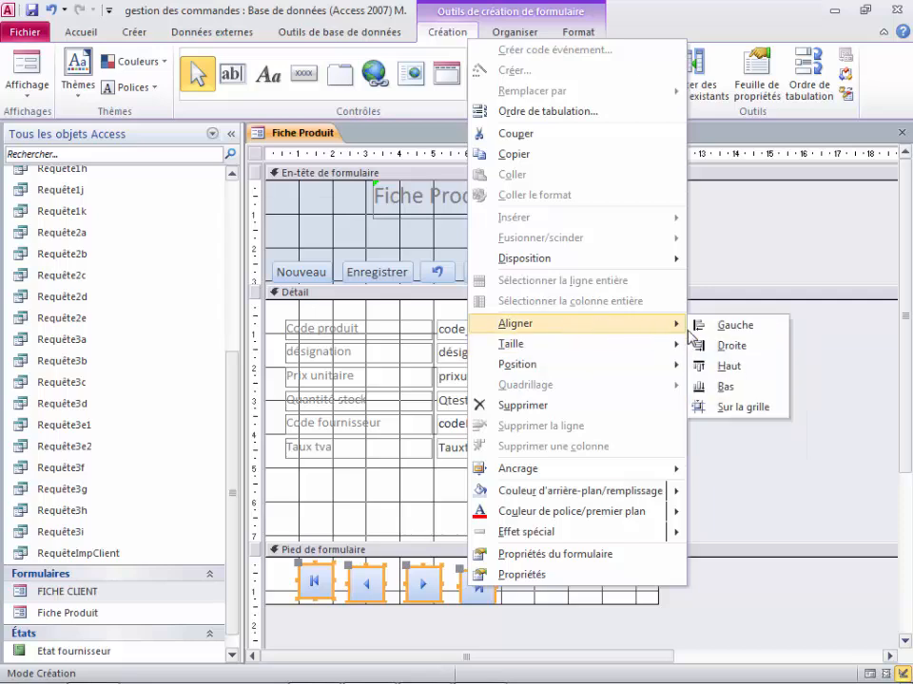
click(729, 367)
Shift the next-record and last-record footer buttons together about 2.8 cm to the right, away from the first two
drag(529, 574, 424, 594)
key(Right)
key(Right)
key(Right)
key(Right)
key(Right)
key(Right)
key(Right)
key(Right)
key(Right)
key(Right)
key(Right)
key(Right)
key(Right)
key(Right)
key(Right)
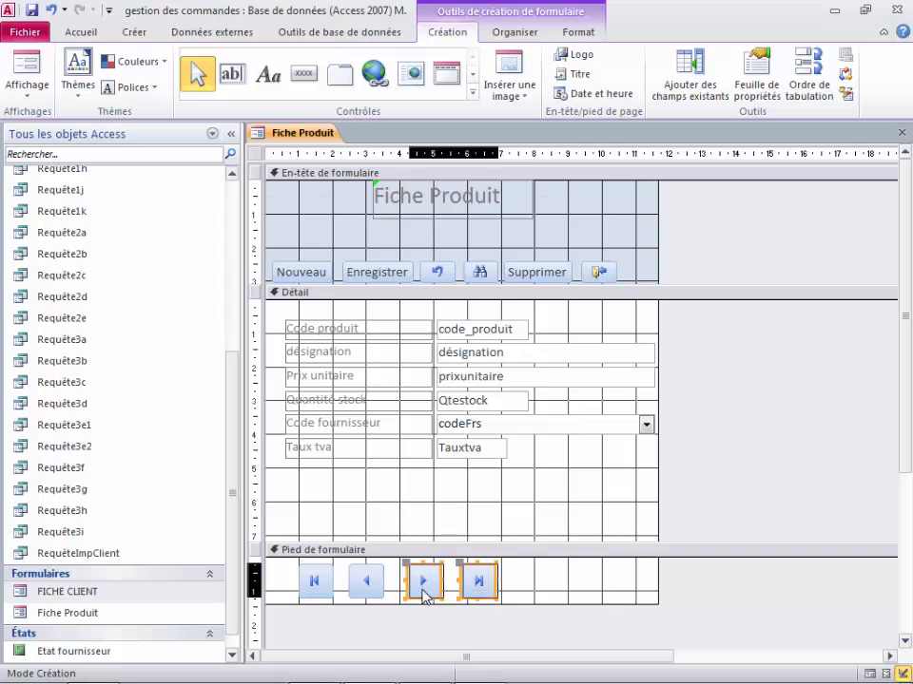
key(Left)
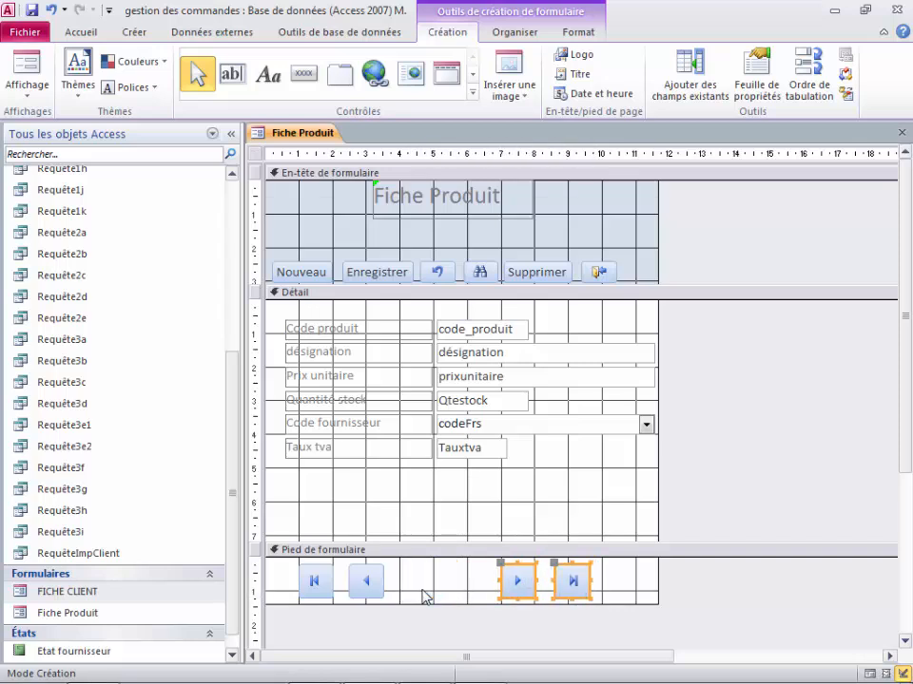
click(424, 594)
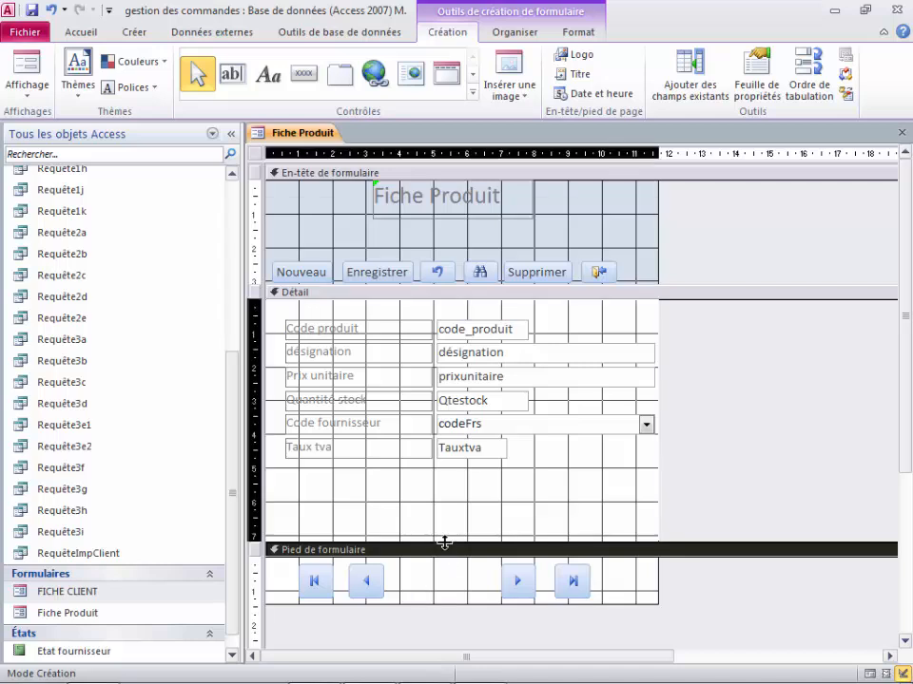
Shorten the Détail section to about 6 cm high and display the form in Form view
drag(444, 542, 444, 502)
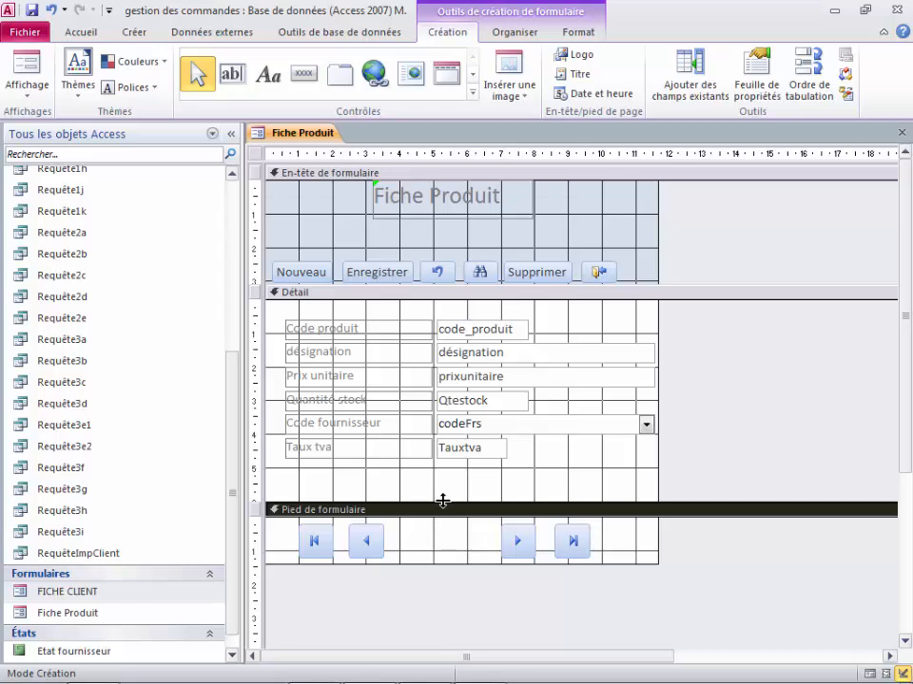
click(30, 74)
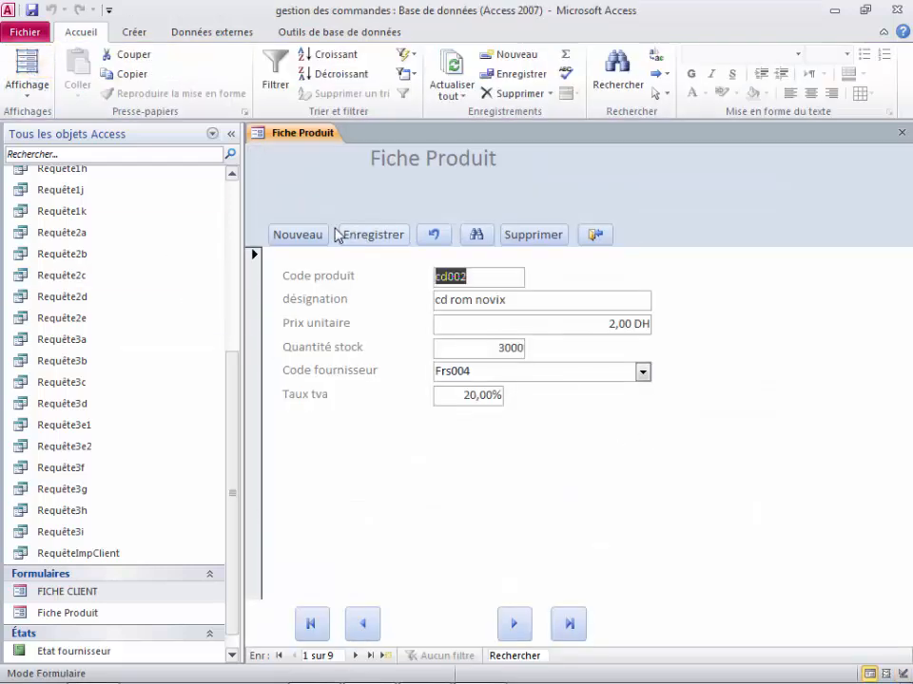
Start a new product record using the form's Nouveau command, with Code produit R23 and désignation WEBCAM
click(317, 236)
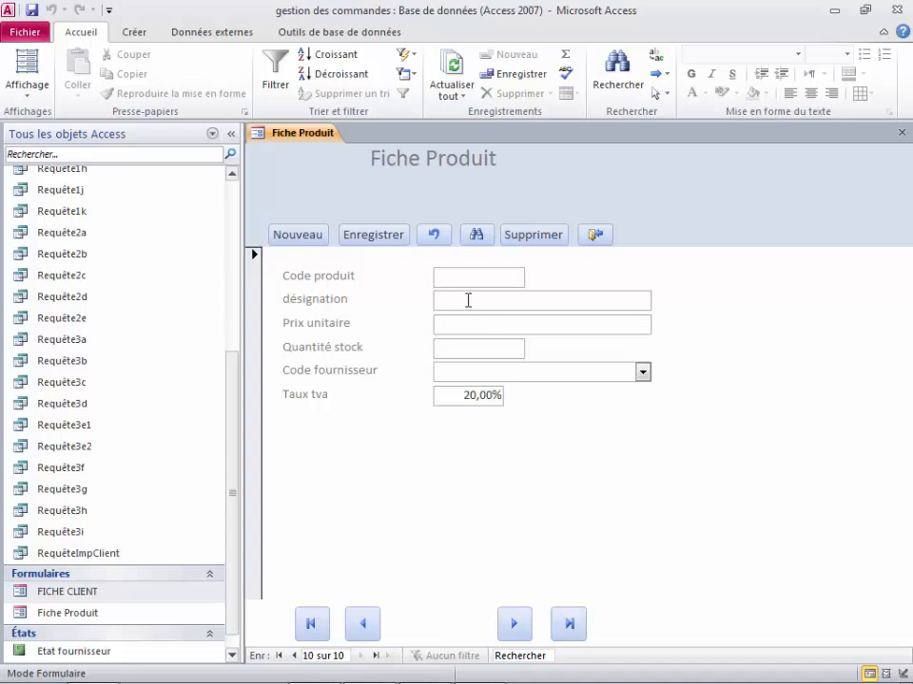
text(r)
key(BackSpace)
key(Caps_Lock)
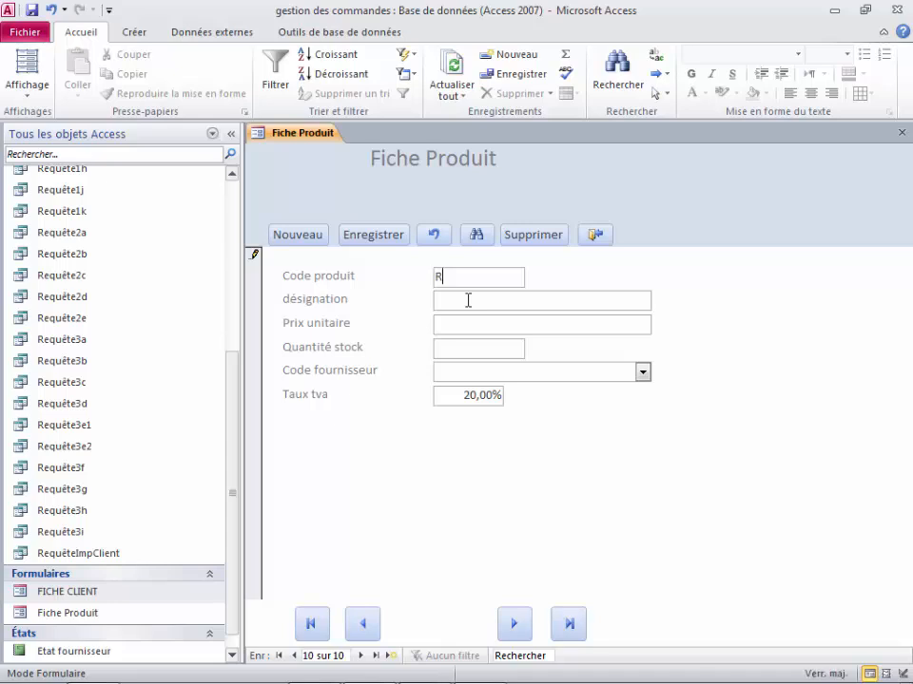
text(R23)
text(W)
text(E)
text(BCAM)
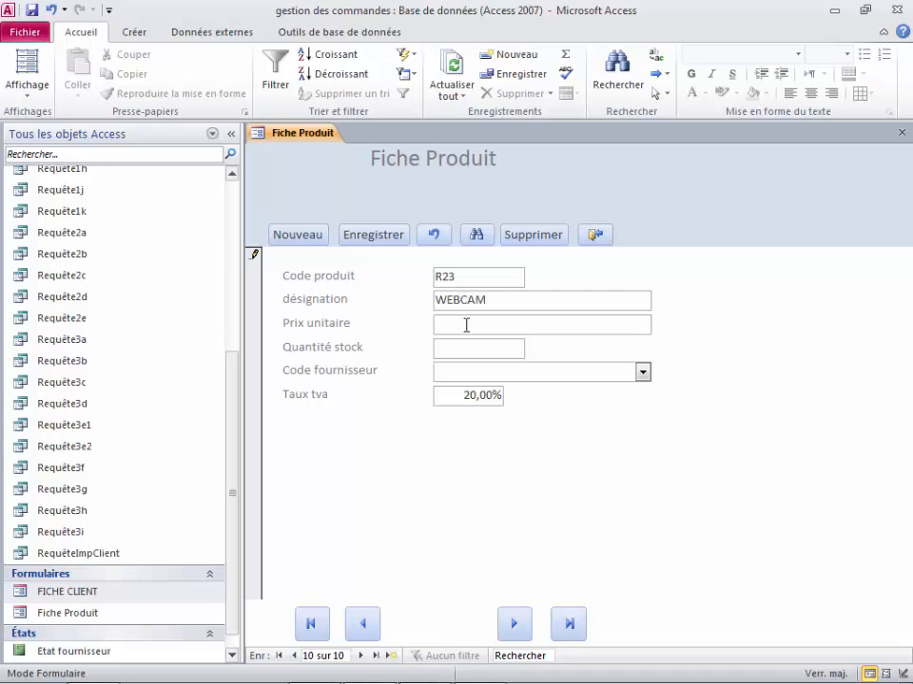
Complete the WEBCAM record with Prix unitaire 120, Quantité stock 20 and supplier code Frs002, and save it using the form's Enregistrer command
click(466, 325)
text(120)
key(Tab)
text(20)
click(643, 373)
click(583, 415)
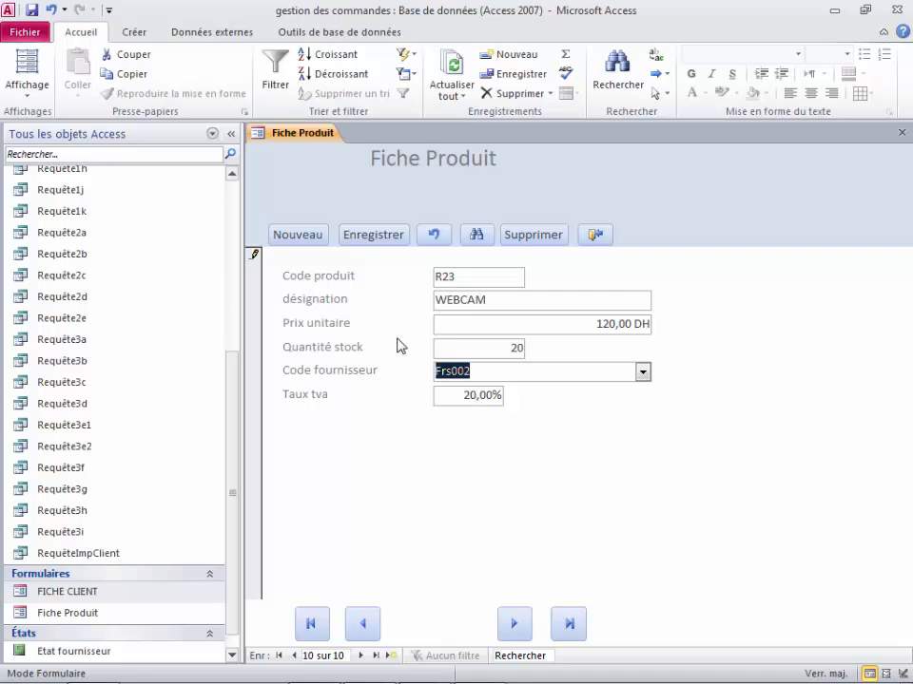
click(369, 240)
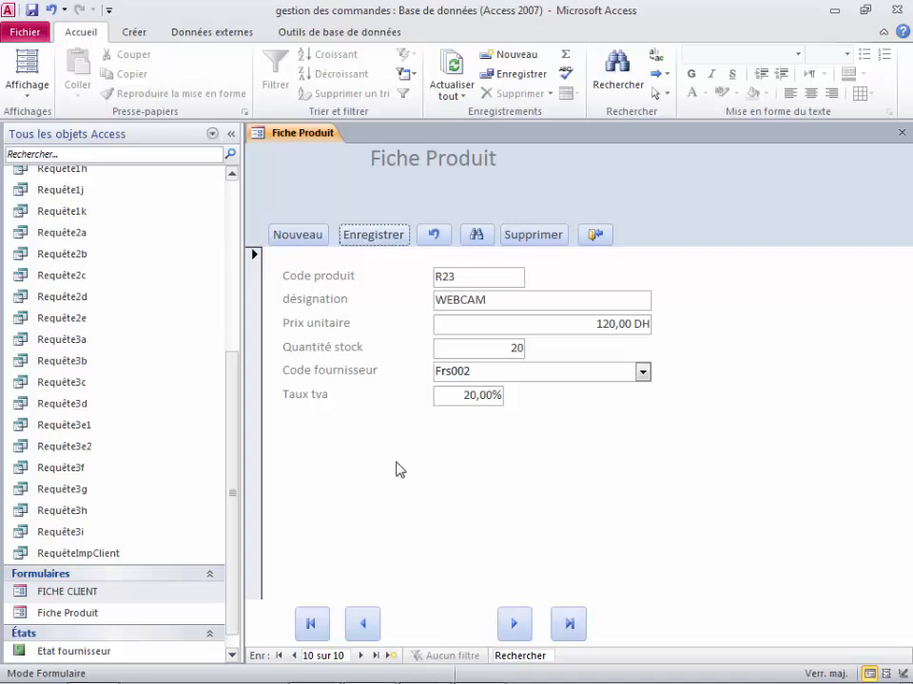
Test the footer navigation commands by going to the first, last, previous and next product records
click(312, 623)
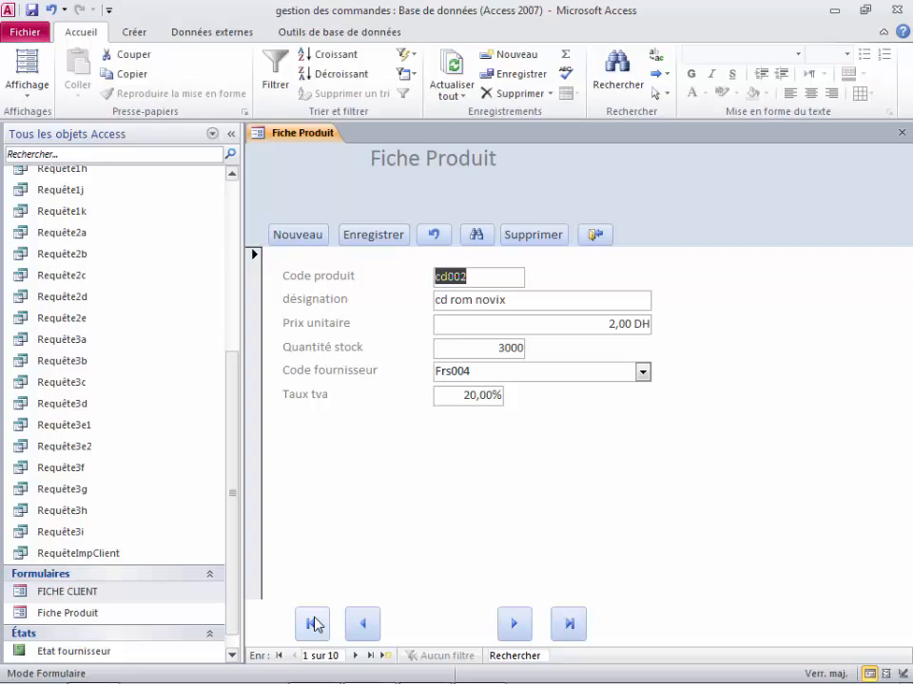
click(570, 627)
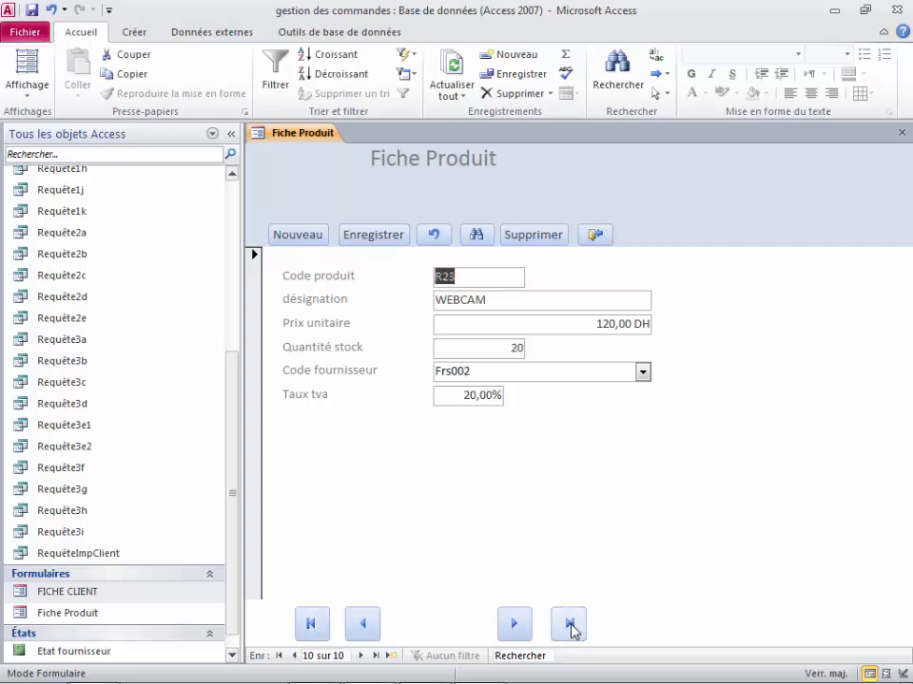
click(367, 625)
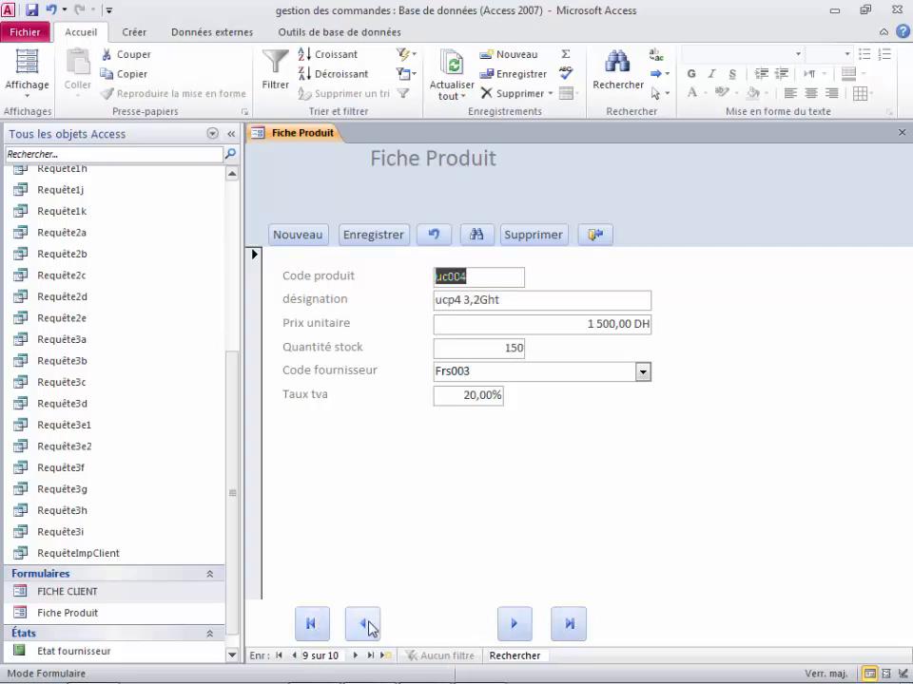
click(367, 626)
double_click(506, 629)
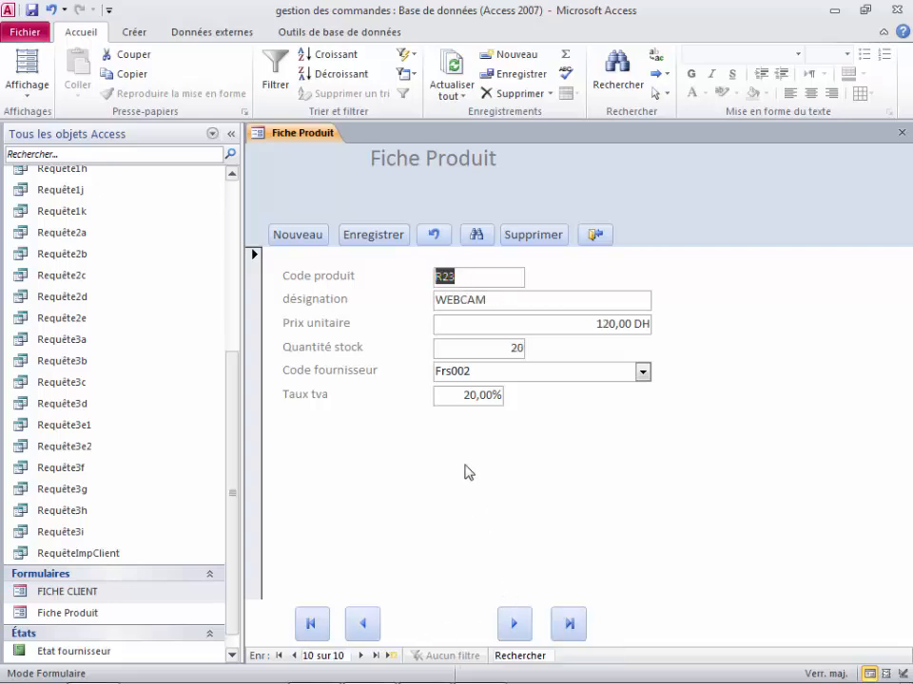
Search the current field for R001 using the form's own find command
click(475, 238)
key(BackSpace)
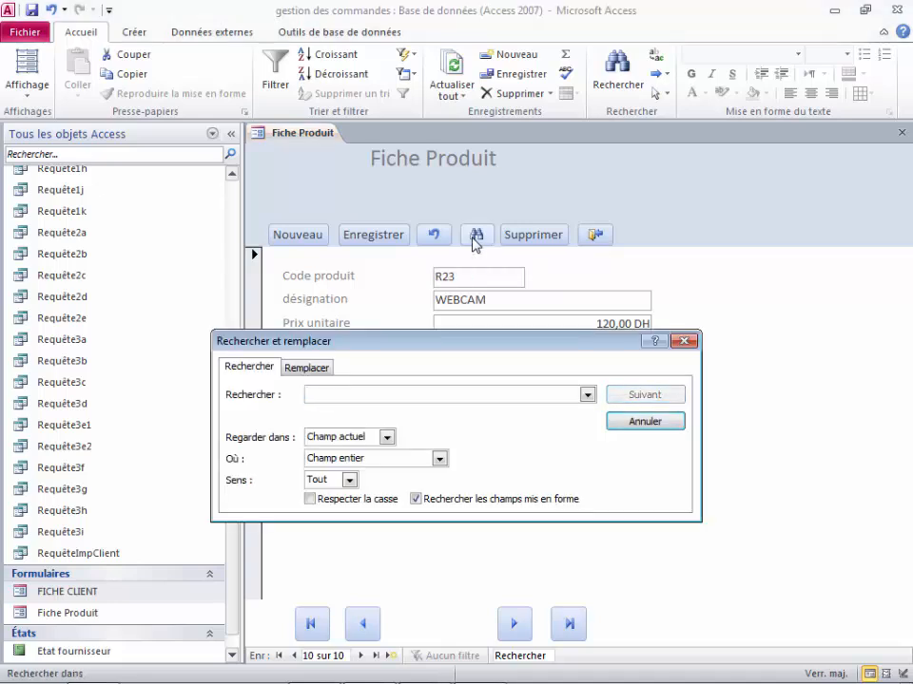
text(R001)
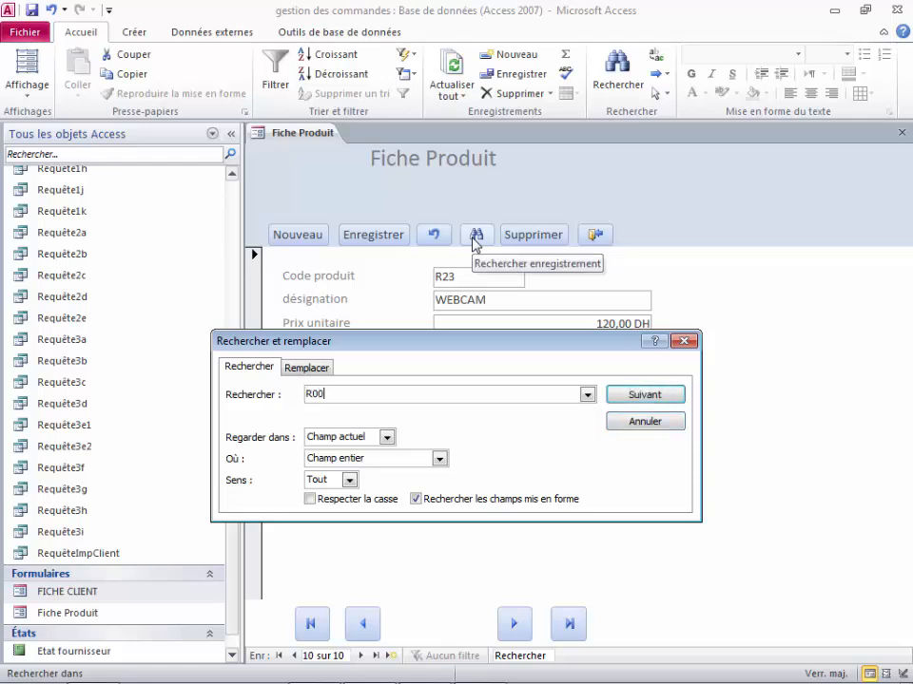
click(635, 399)
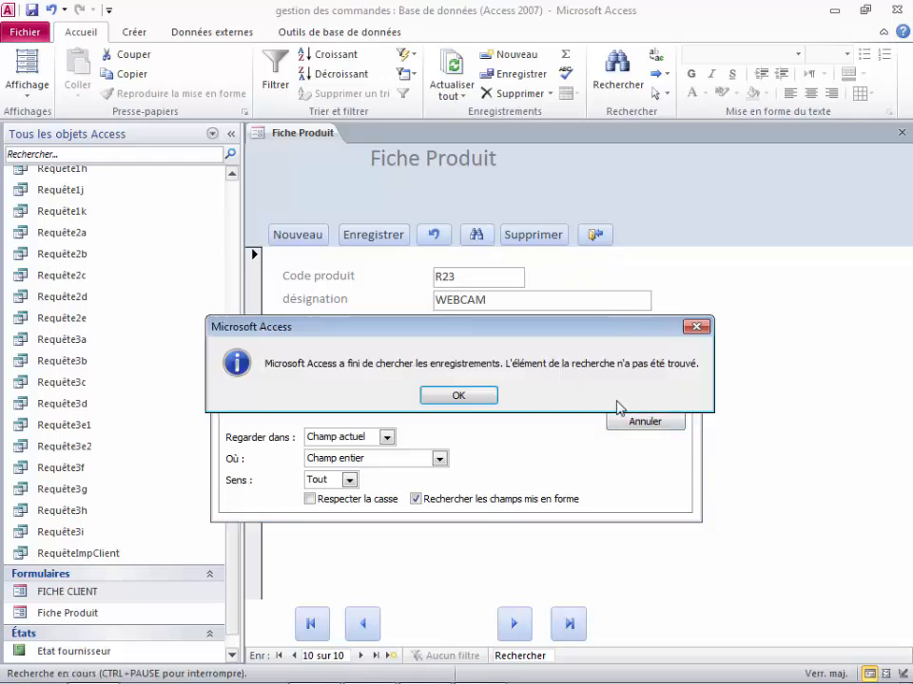
click(479, 397)
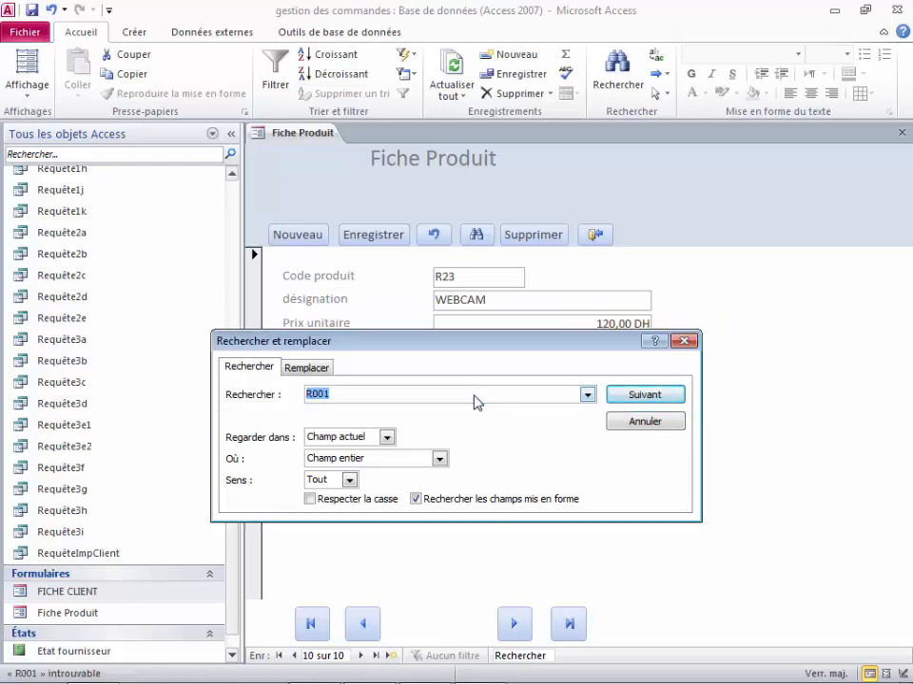
Search for CLAVIER across the whole form by setting Regarder dans to Document actif, and close the search
key(BackSpace)
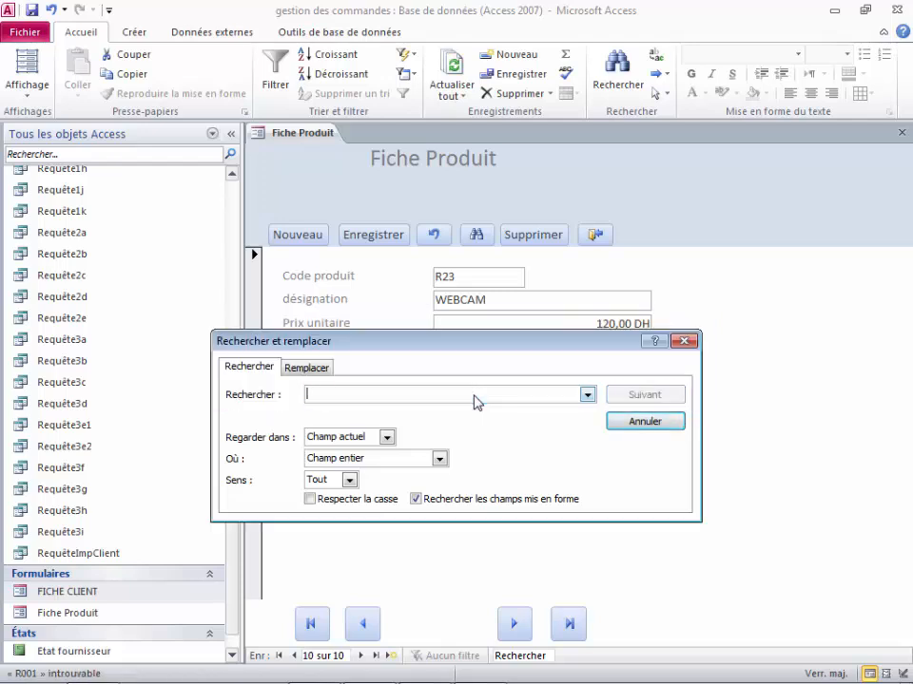
text(CLAVIER)
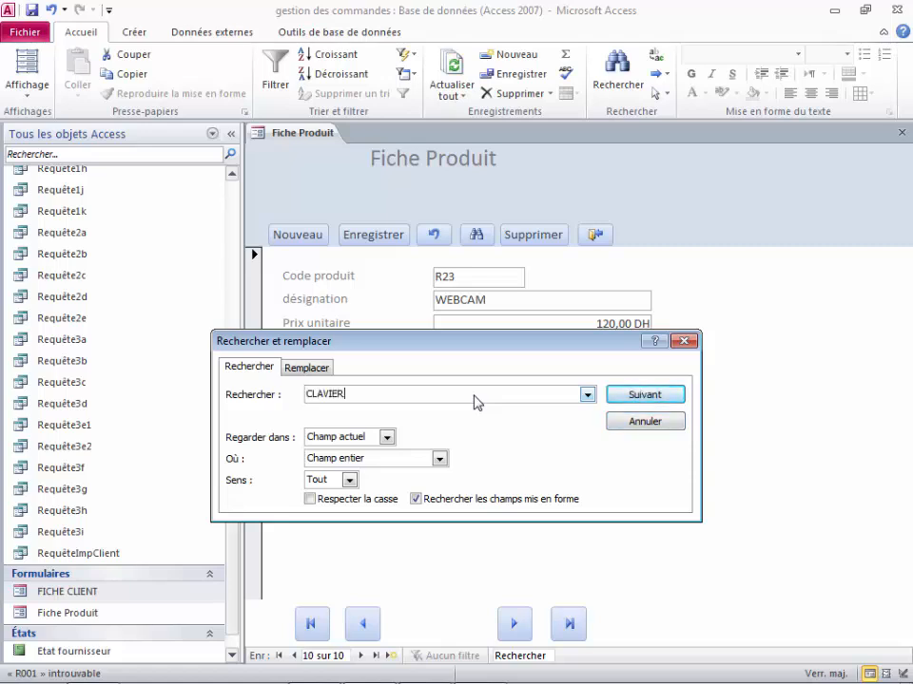
click(387, 437)
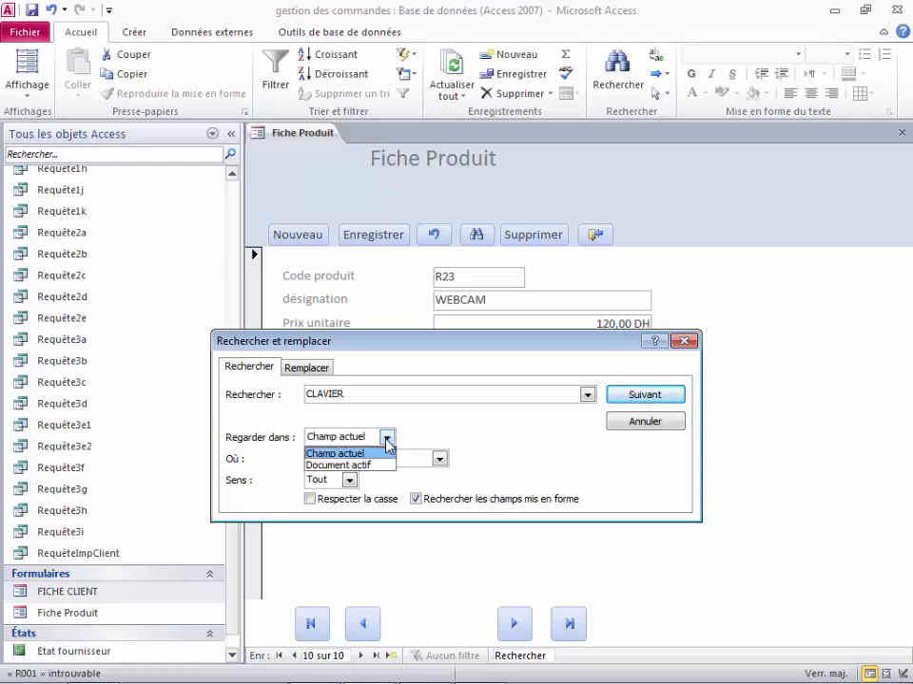
click(369, 466)
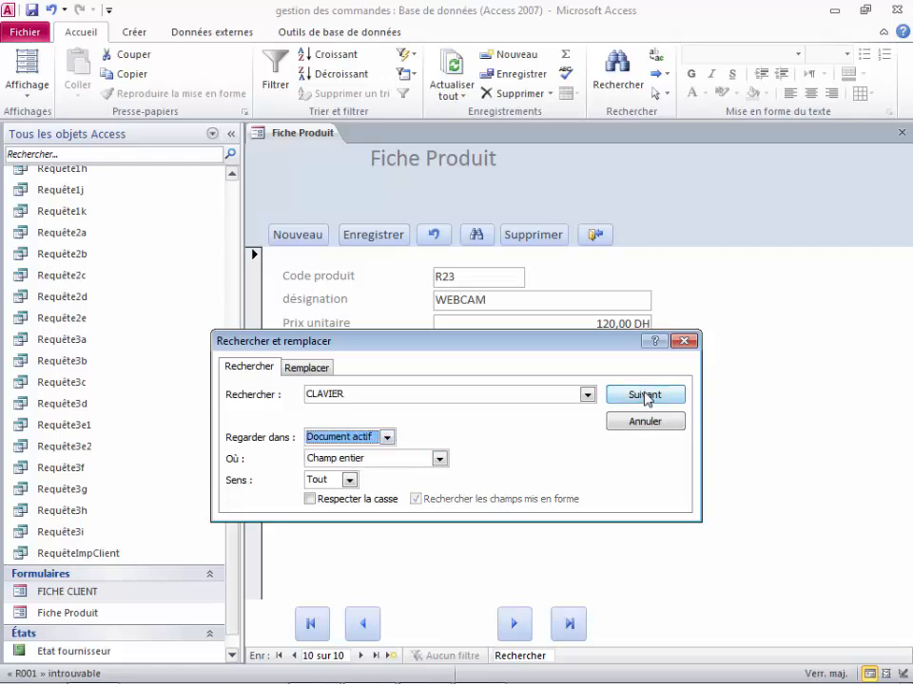
click(629, 397)
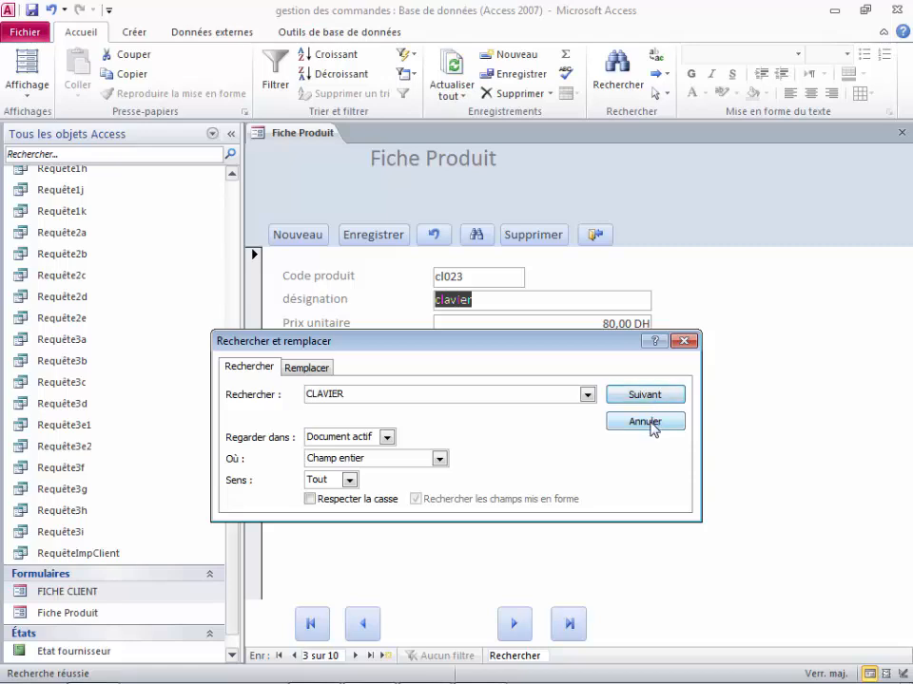
click(646, 422)
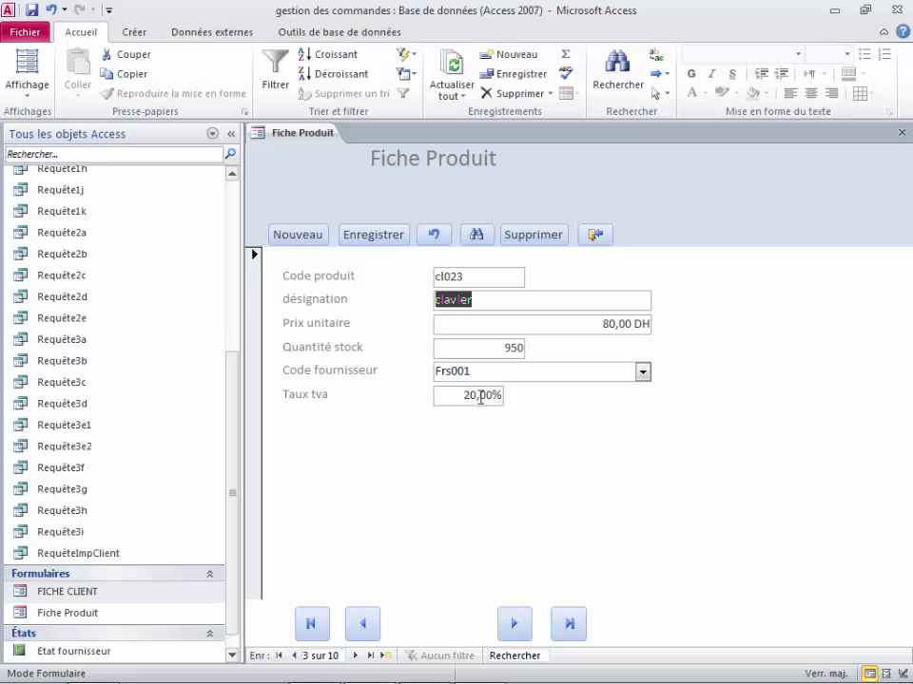
Go to the last record, WEBCAM, and delete it permanently using the form's Supprimer command
click(569, 625)
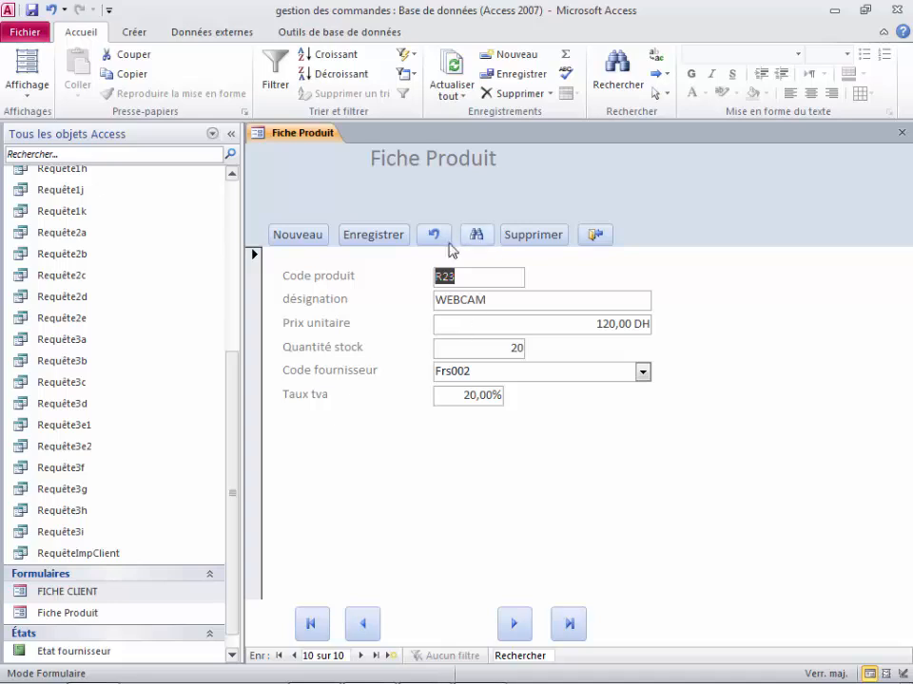
click(533, 236)
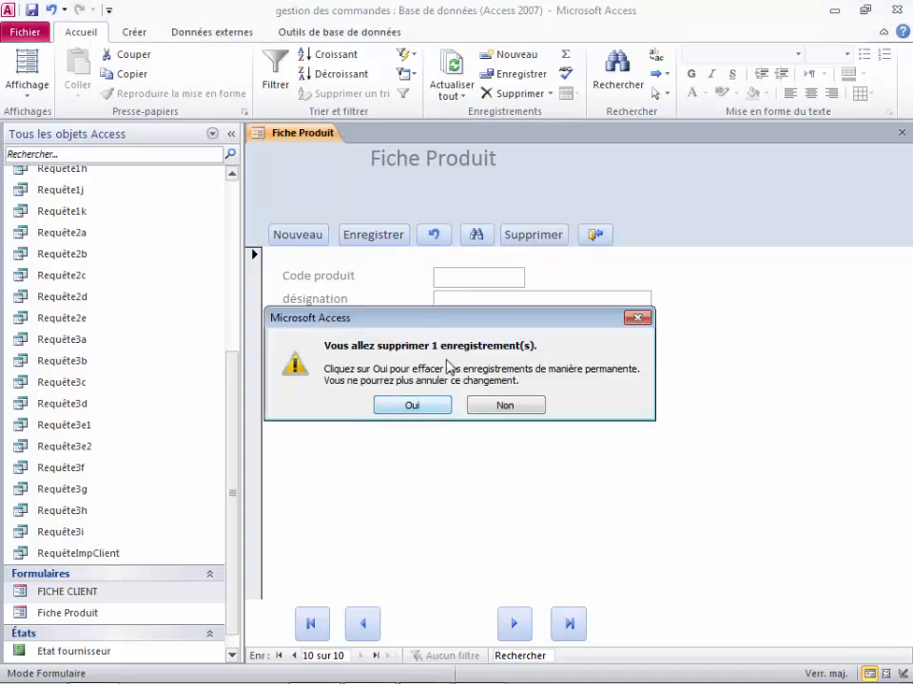
click(414, 406)
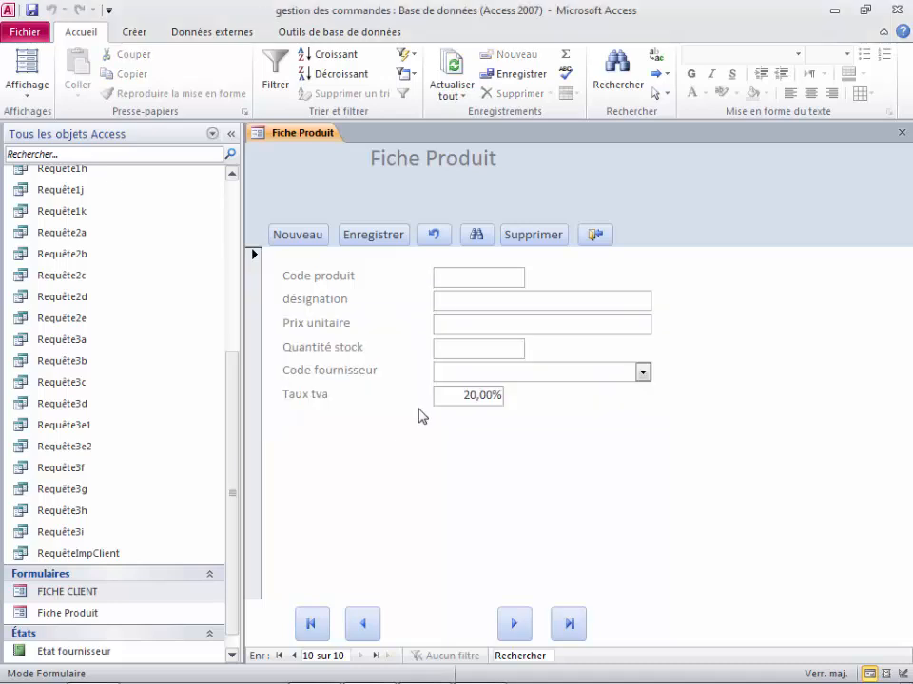
Close the Fiche Produit form using its own exit command and save its design changes
click(595, 235)
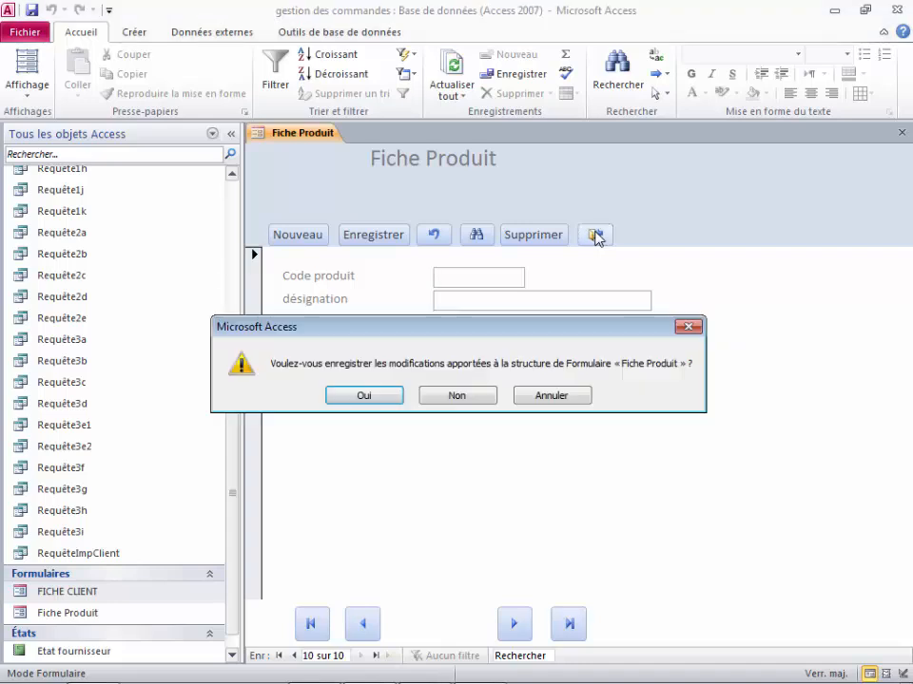
click(370, 404)
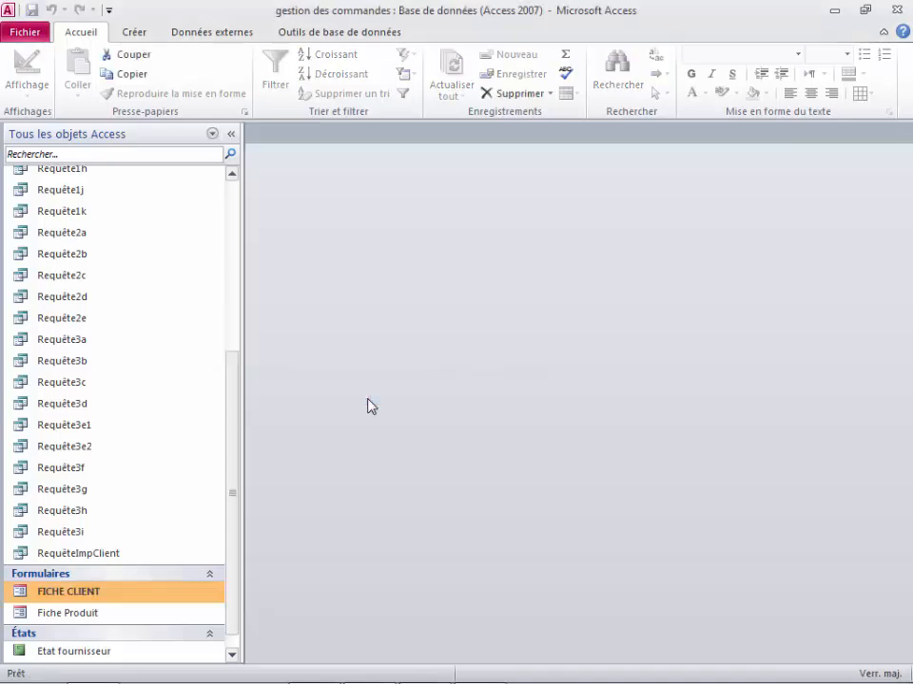
Open the FICHE CLIENT and Fiche Produit forms
double_click(93, 593)
double_click(88, 614)
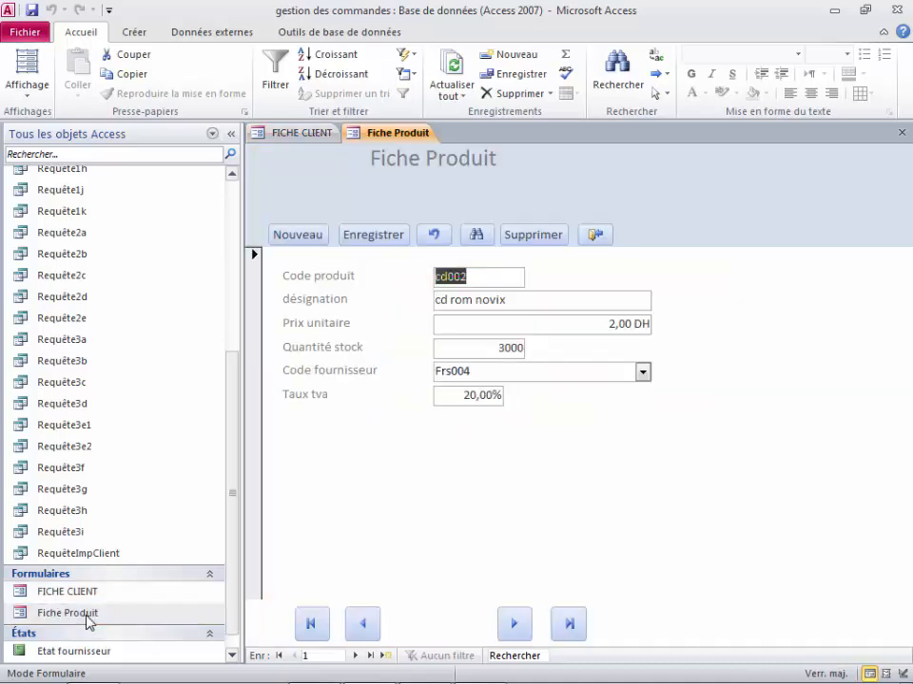